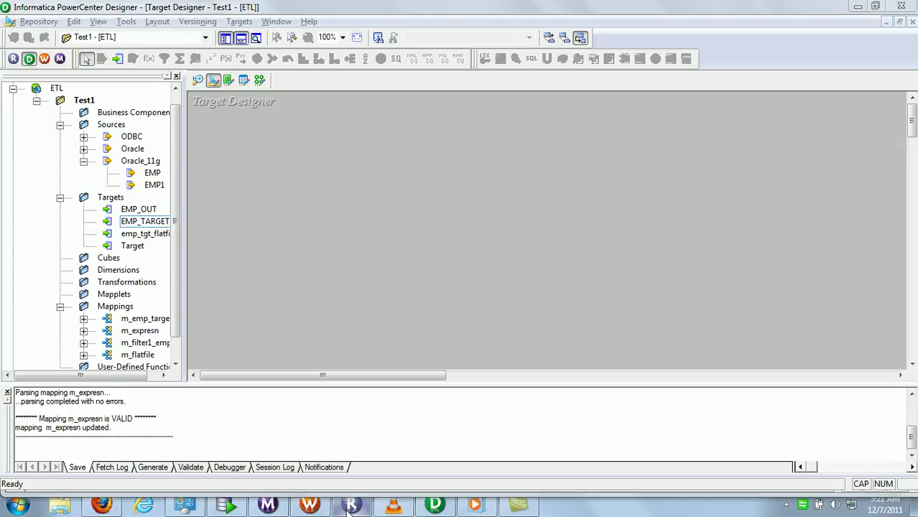
Look in on Workflow Manager and Workflow Monitor, and switch to Oracle SQL Developer
{"action": "left_click", "coordinate": [310, 506]}
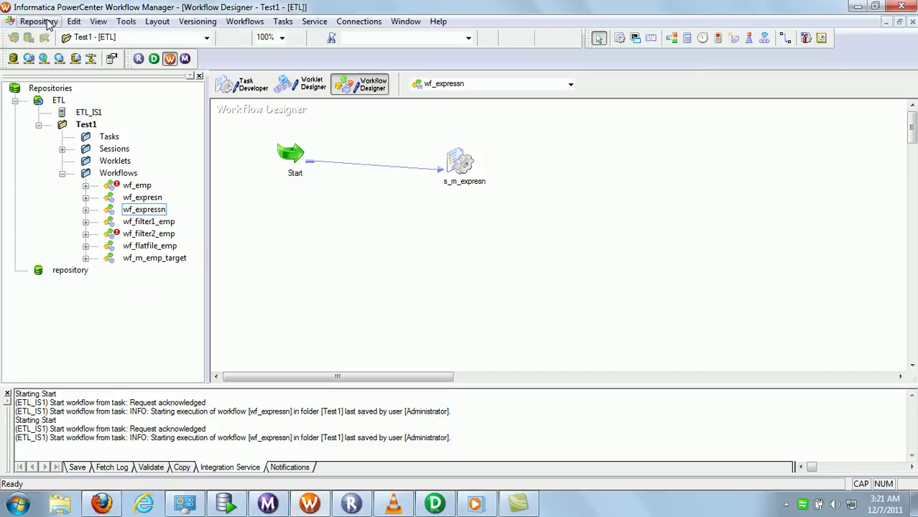
{"action": "left_click", "coordinate": [269, 506]}
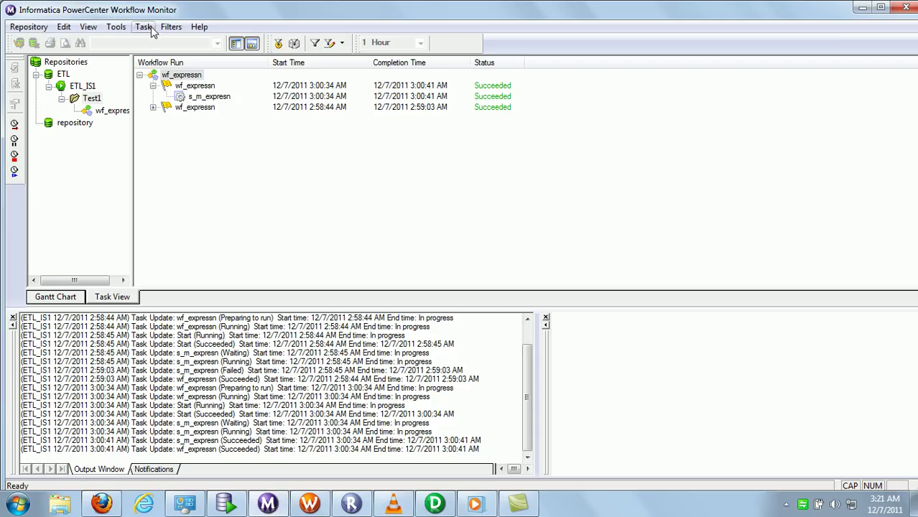
{"action": "left_click", "coordinate": [227, 505]}
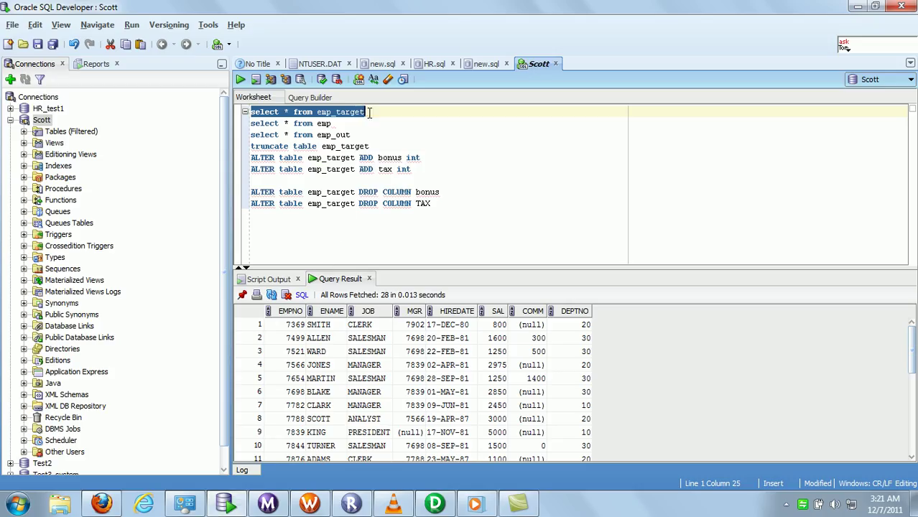
Insert four blank lines below the "select * from emp" query in the Scott worksheet
{"action": "left_click", "coordinate": [350, 125]}
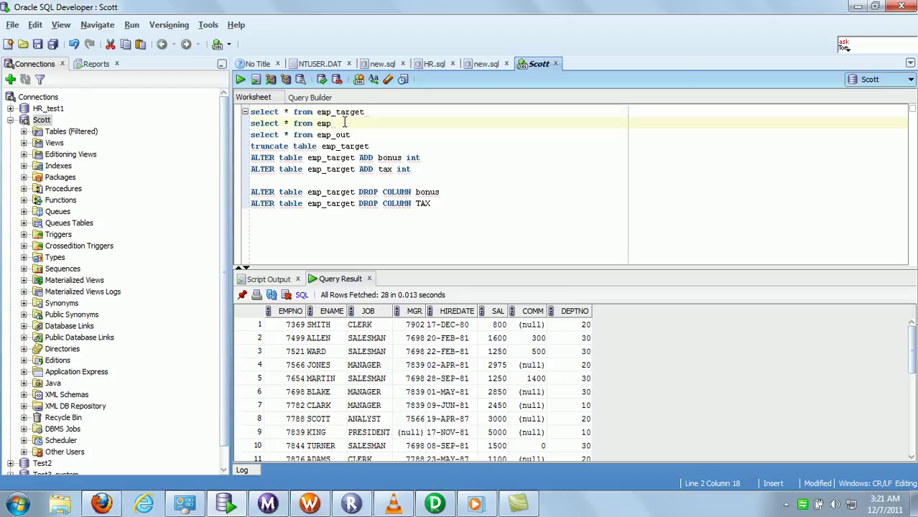
{"action": "double_click", "coordinate": [324, 125]}
{"action": "left_click", "coordinate": [342, 123]}
{"action": "key", "text": "Return"}
{"action": "key", "text": "Return"}
{"action": "key", "text": "Return"}
{"action": "key", "text": "Return"}
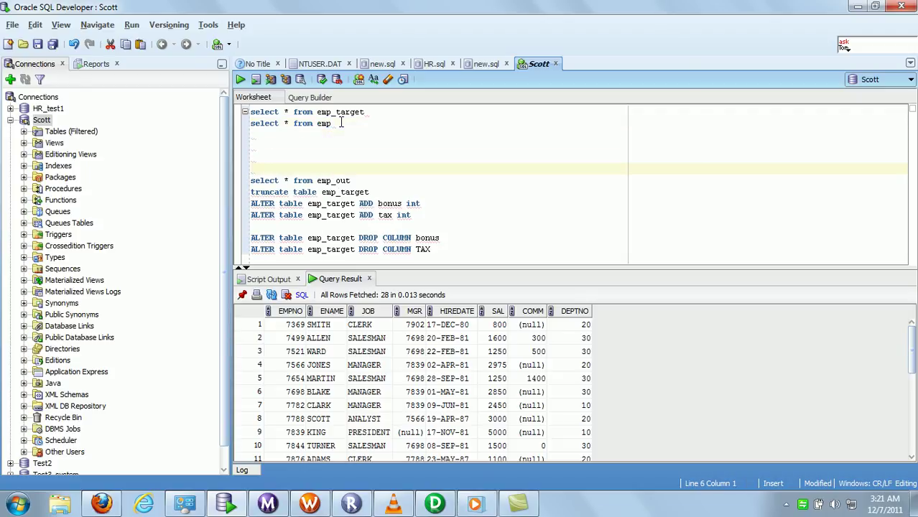
Run only the "select * from emp" query to view the source table's rows
{"action": "double_click", "coordinate": [323, 123]}
{"action": "left_click_drag", "start_coordinate": [372, 115], "coordinate": [317, 114]}
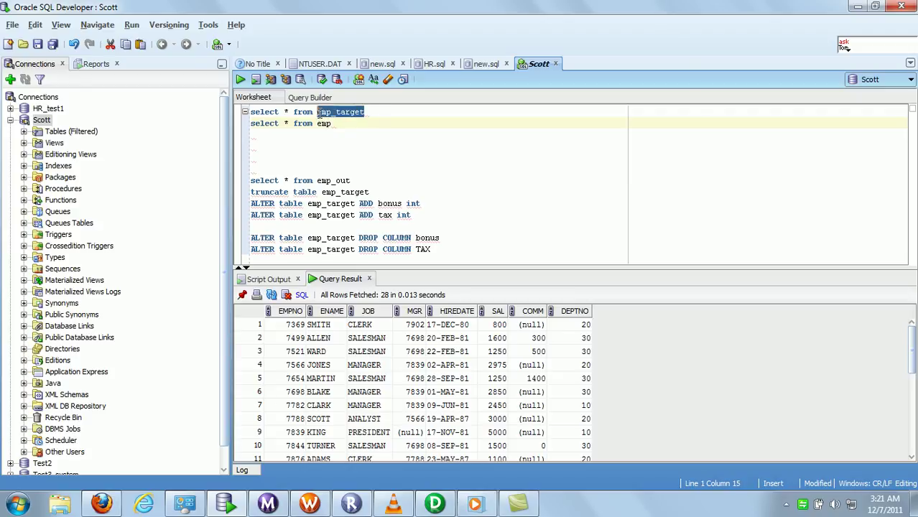
{"action": "left_click", "coordinate": [332, 123]}
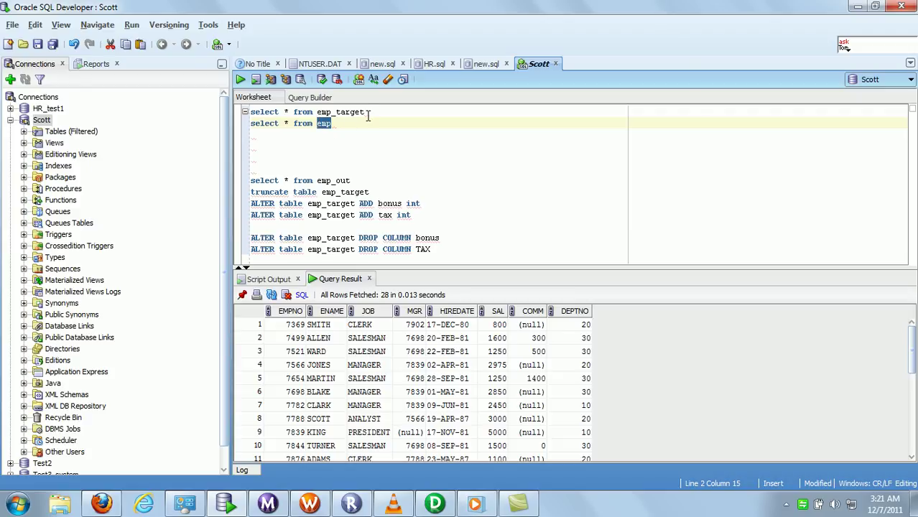
{"action": "left_click_drag", "start_coordinate": [369, 114], "coordinate": [317, 113]}
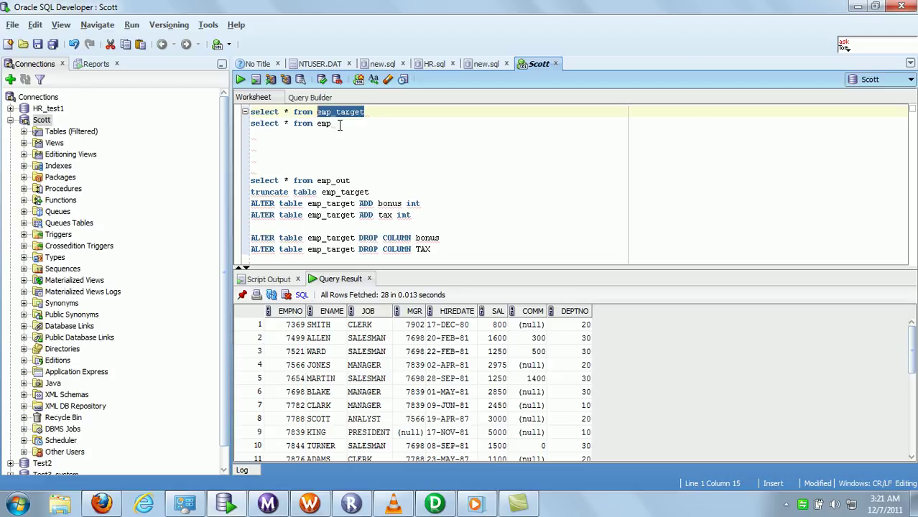
{"action": "left_click", "coordinate": [338, 124]}
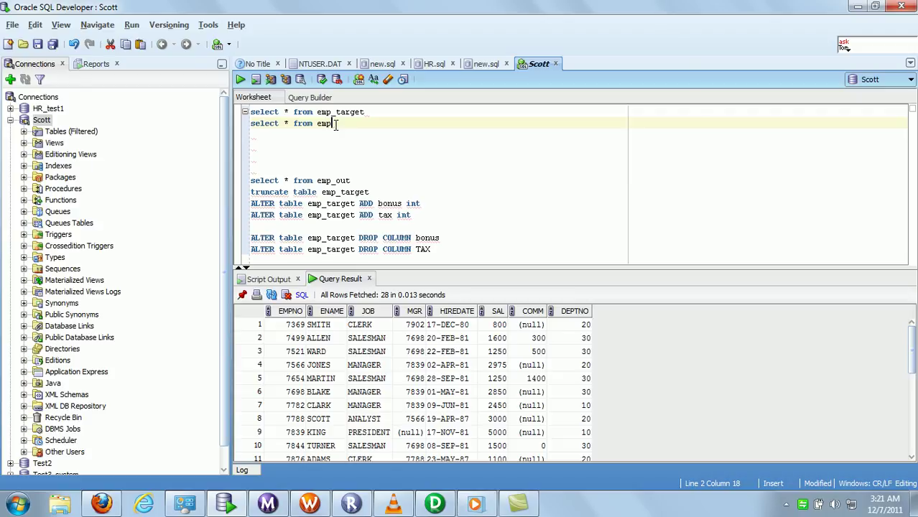
{"action": "left_click_drag", "start_coordinate": [337, 124], "coordinate": [251, 123]}
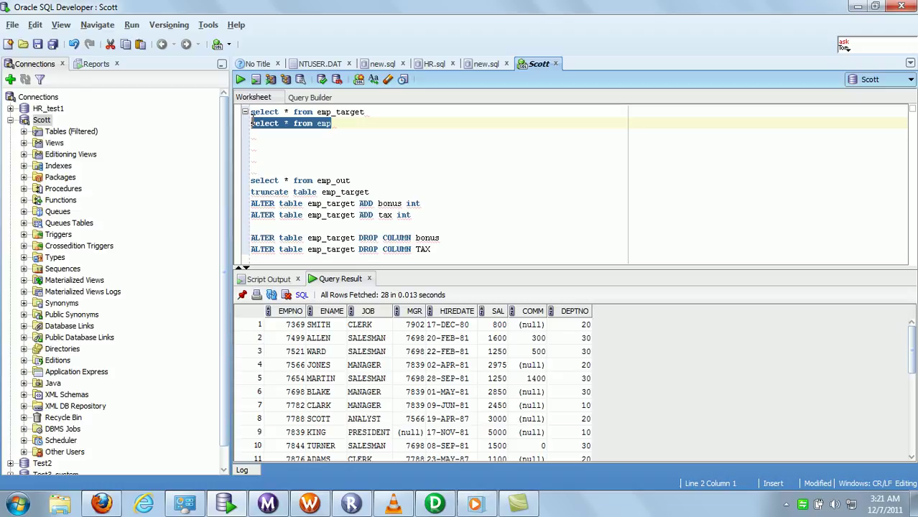
{"action": "left_click", "coordinate": [240, 79]}
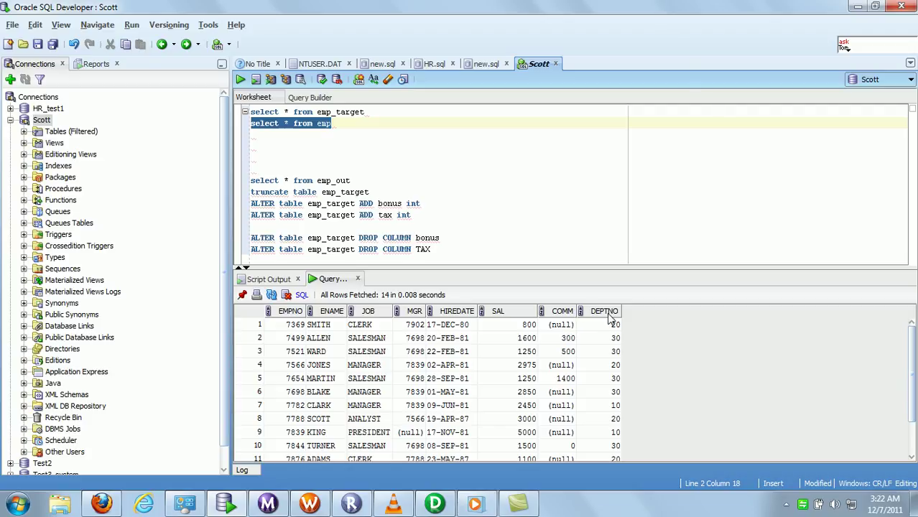
Run only the "select * from emp_target" query to compare the target table's columns with the source
{"action": "left_click_drag", "start_coordinate": [367, 113], "coordinate": [363, 133]}
{"action": "key", "text": "ctrl+Return"}
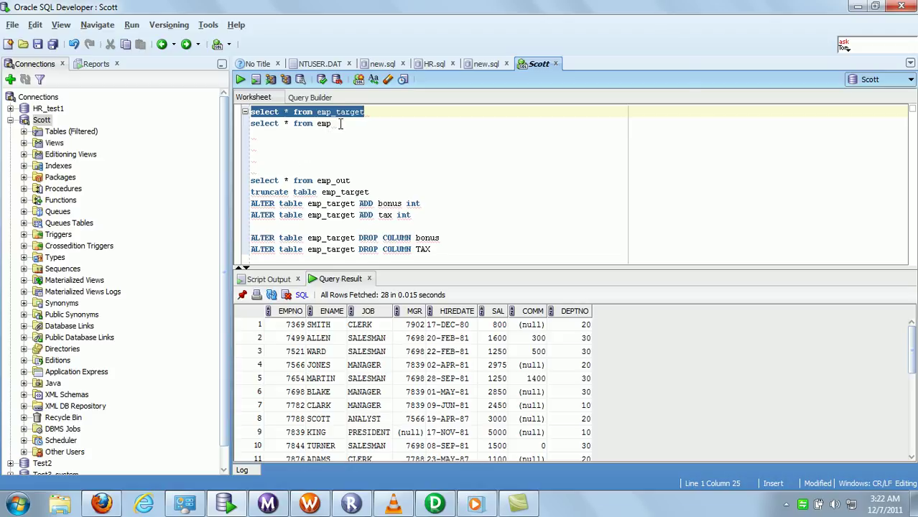
{"action": "left_click_drag", "start_coordinate": [332, 124], "coordinate": [256, 124]}
{"action": "left_click", "coordinate": [418, 169]}
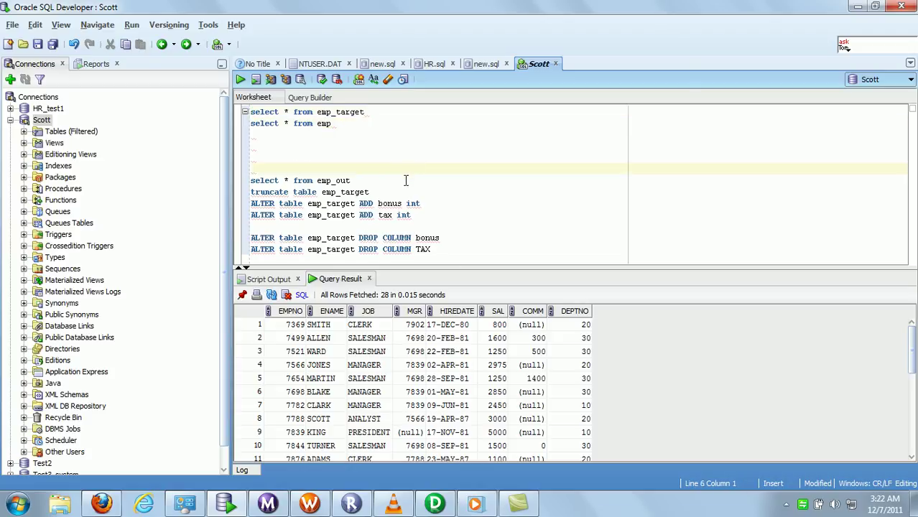
Switch to Informatica PowerCenter Designer and show the Oracle_11g EMP source in the Source Analyzer
{"action": "left_click", "coordinate": [437, 506]}
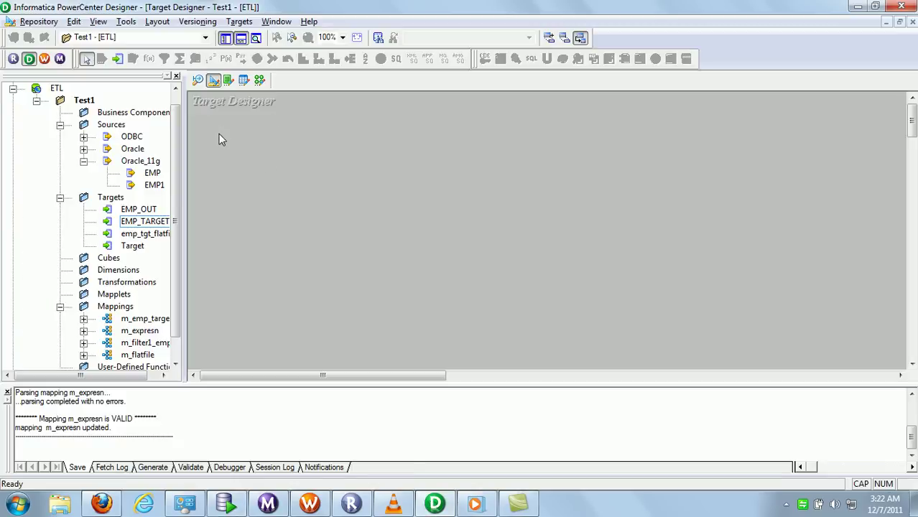
{"action": "left_click", "coordinate": [308, 504]}
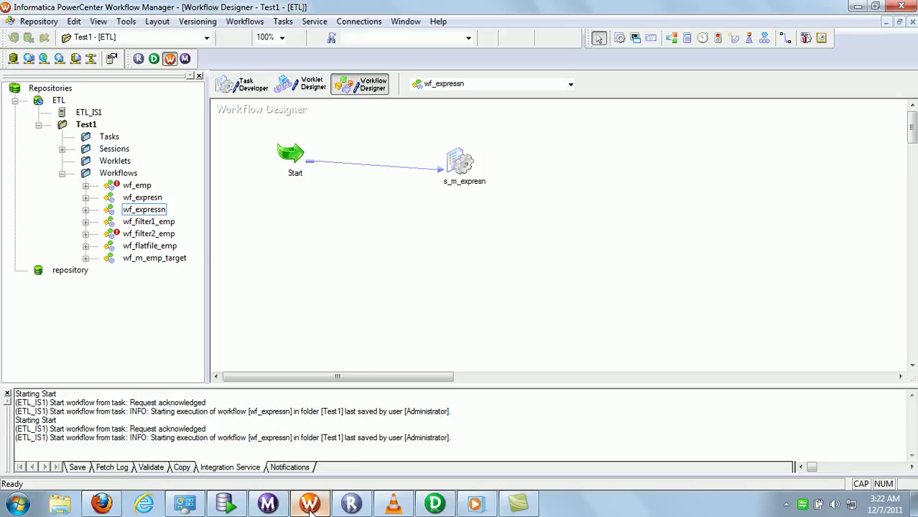
{"action": "left_click", "coordinate": [310, 506]}
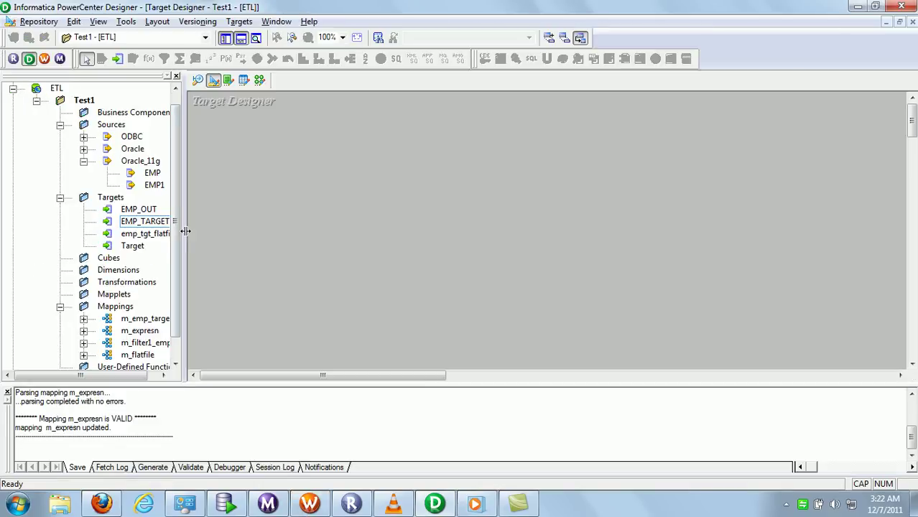
{"action": "left_click", "coordinate": [153, 175]}
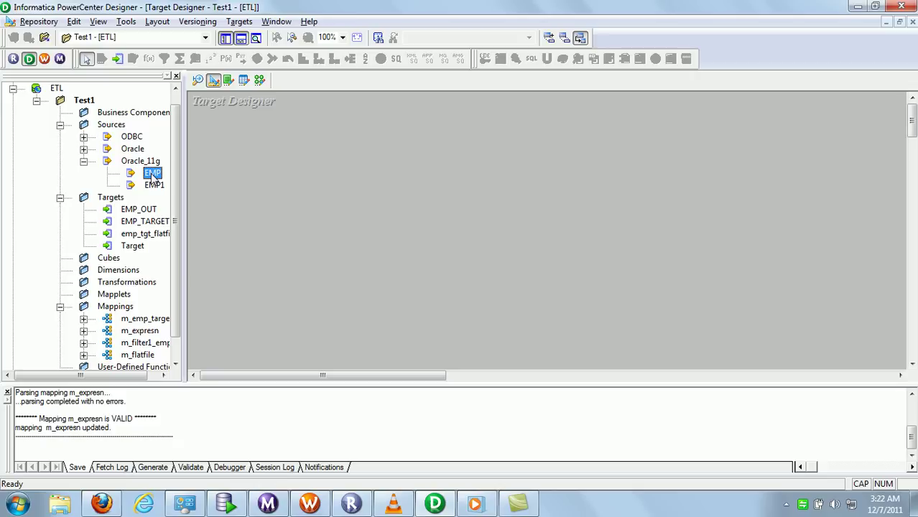
{"action": "left_click", "coordinate": [199, 80]}
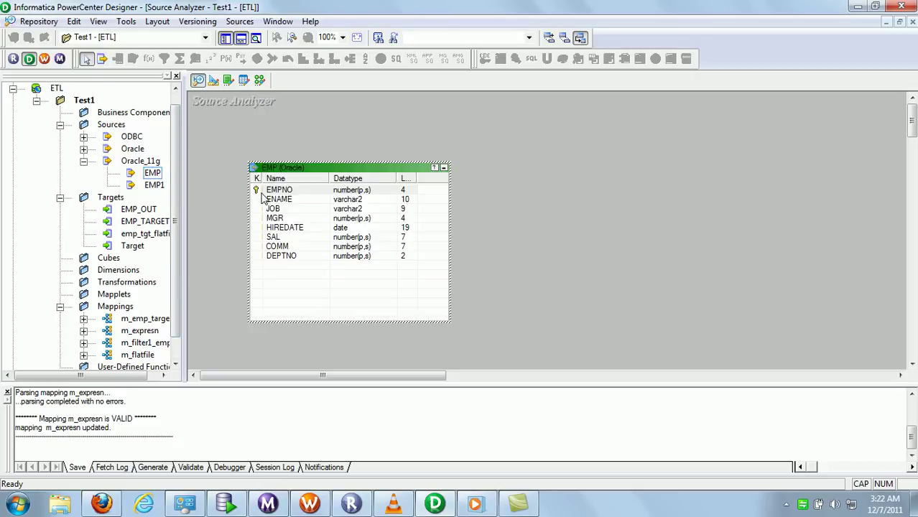
Review the columns of the EMP source definition, and collapse its table to an icon
{"action": "left_click", "coordinate": [283, 209]}
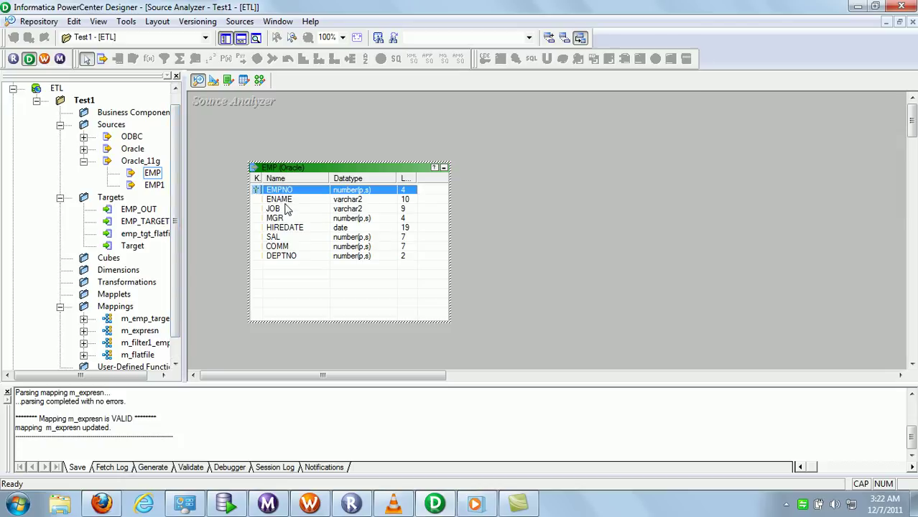
{"action": "left_click", "coordinate": [287, 229]}
{"action": "left_click", "coordinate": [295, 257]}
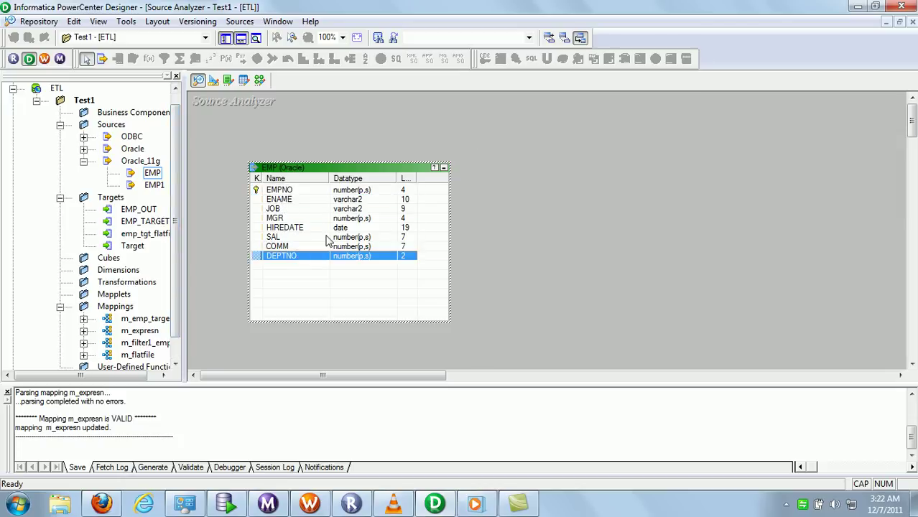
{"action": "left_click", "coordinate": [444, 170]}
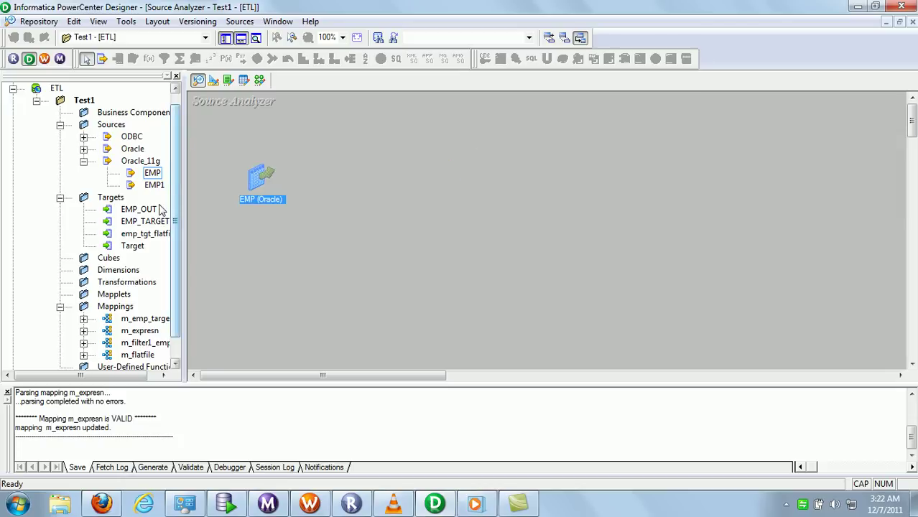
Place the EMP_TARGET definition in the Target Designer workspace
{"action": "left_click", "coordinate": [213, 82]}
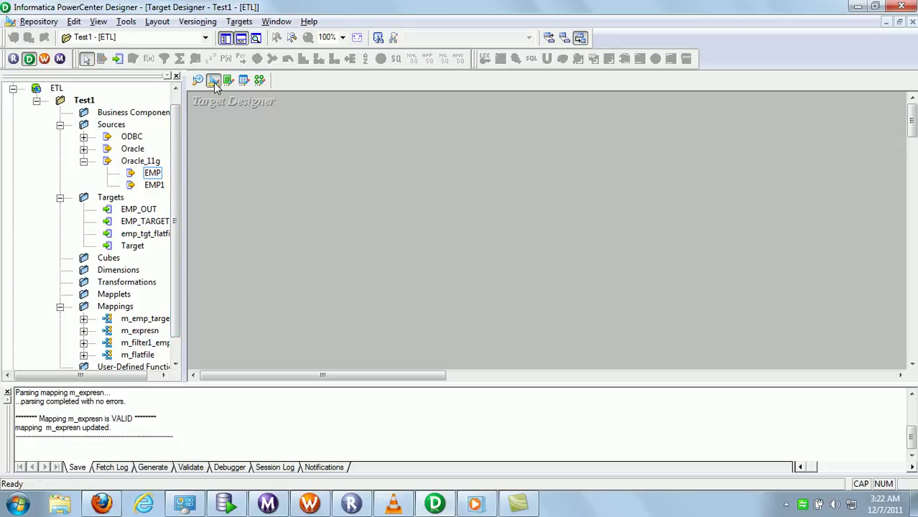
{"action": "right_click", "coordinate": [156, 226]}
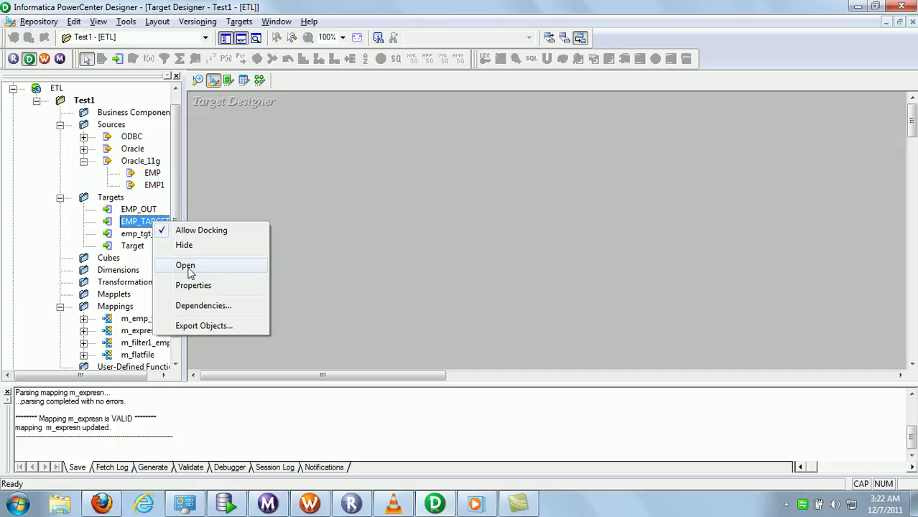
{"action": "left_click", "coordinate": [143, 225]}
{"action": "left_click_drag", "start_coordinate": [286, 205], "coordinate": [255, 156]}
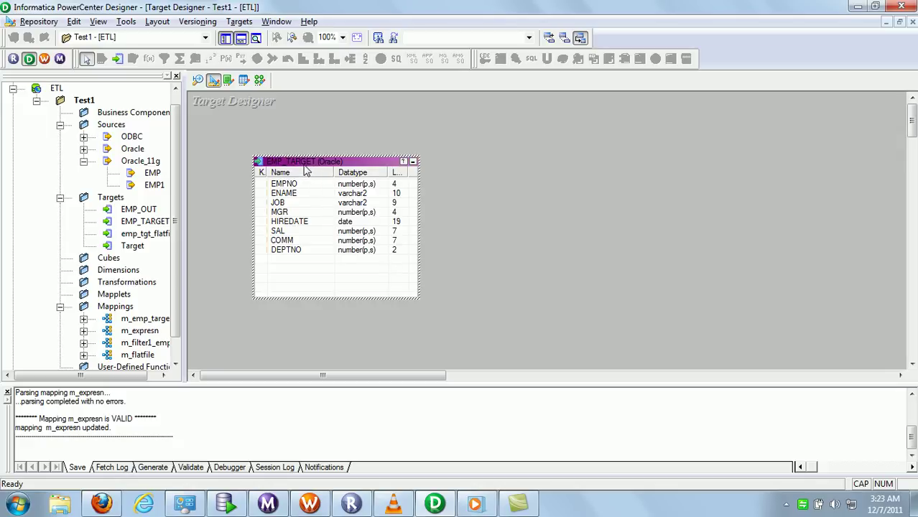
Examine the EMP_TARGET columns one by one, from EMPNO through DEPTNO
{"action": "left_click", "coordinate": [293, 186]}
{"action": "left_click", "coordinate": [291, 194]}
{"action": "left_click", "coordinate": [289, 203]}
{"action": "left_click", "coordinate": [288, 213]}
{"action": "left_click", "coordinate": [287, 222]}
{"action": "left_click", "coordinate": [287, 232]}
{"action": "left_click", "coordinate": [288, 241]}
{"action": "left_click", "coordinate": [287, 250]}
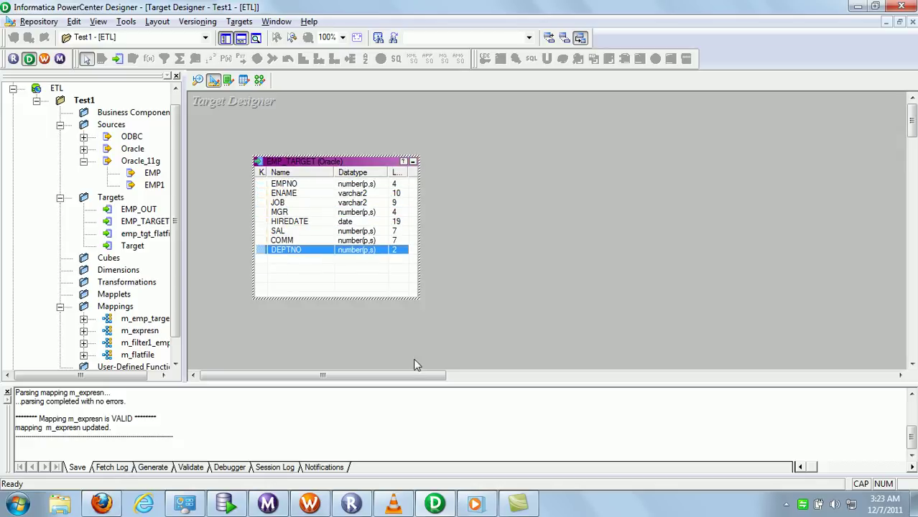
Open the EMP_TARGET table for editing and show its column definitions
{"action": "double_click", "coordinate": [350, 161]}
{"action": "left_click_drag", "start_coordinate": [373, 84], "coordinate": [559, 91]}
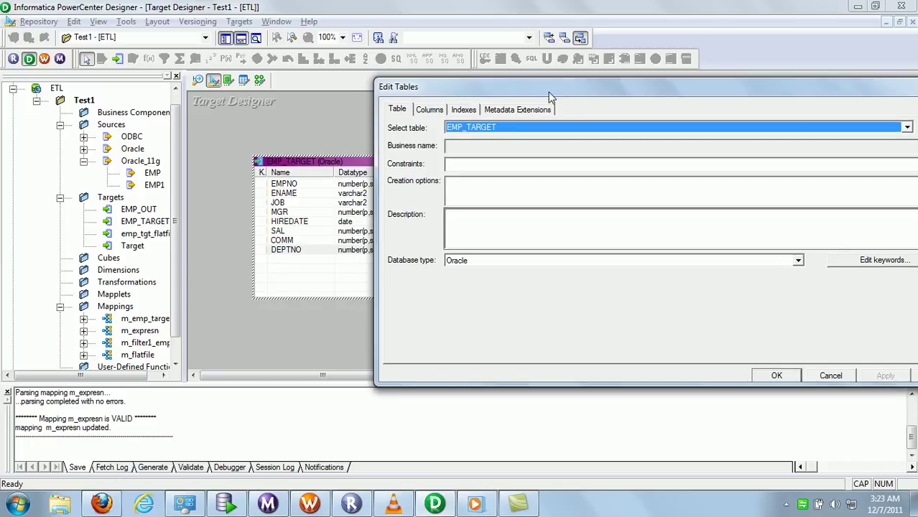
{"action": "left_click", "coordinate": [431, 114]}
{"action": "left_click_drag", "start_coordinate": [586, 87], "coordinate": [443, 94]}
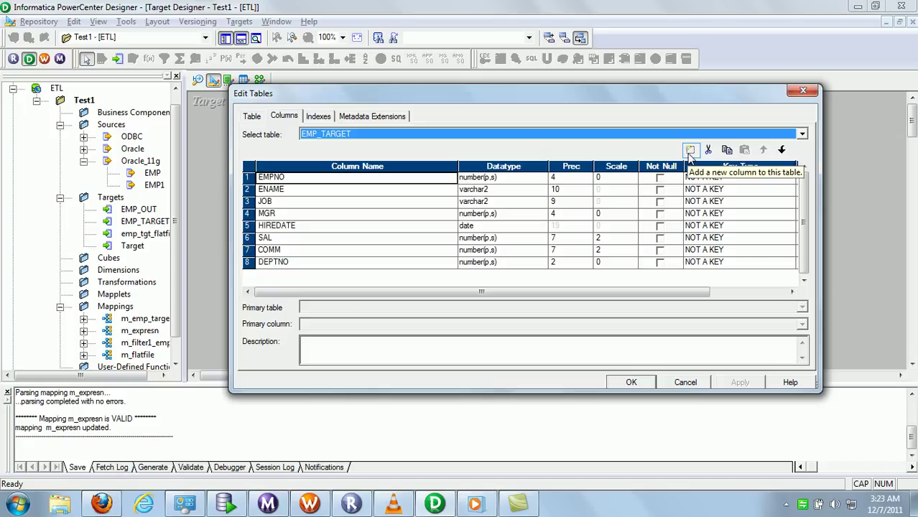
{"action": "left_click", "coordinate": [690, 150]}
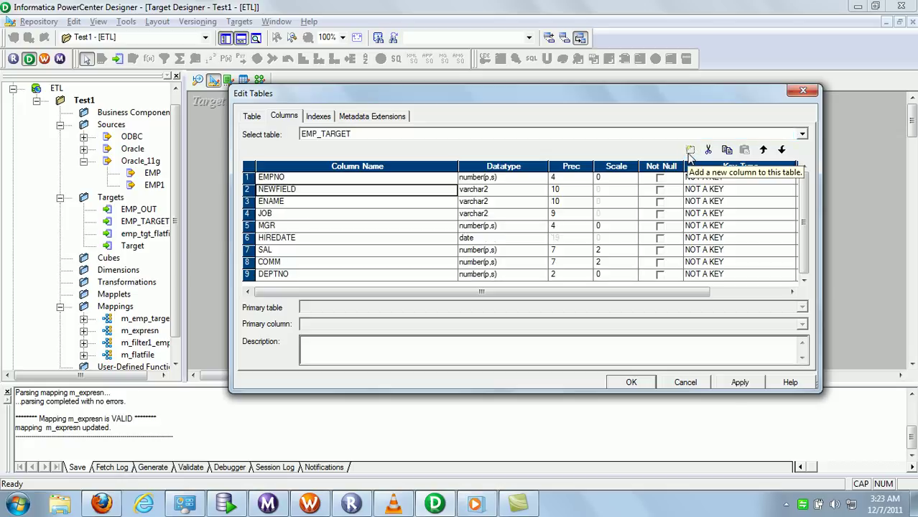
{"action": "left_click", "coordinate": [249, 189]}
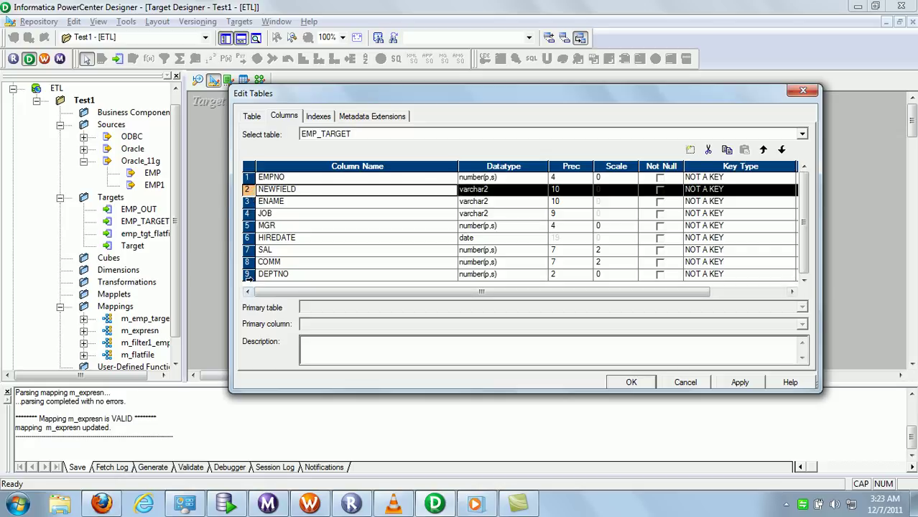
{"action": "left_click", "coordinate": [709, 150]}
Add two new columns to EMP_TARGET directly below DEPTNO
{"action": "left_click", "coordinate": [250, 263]}
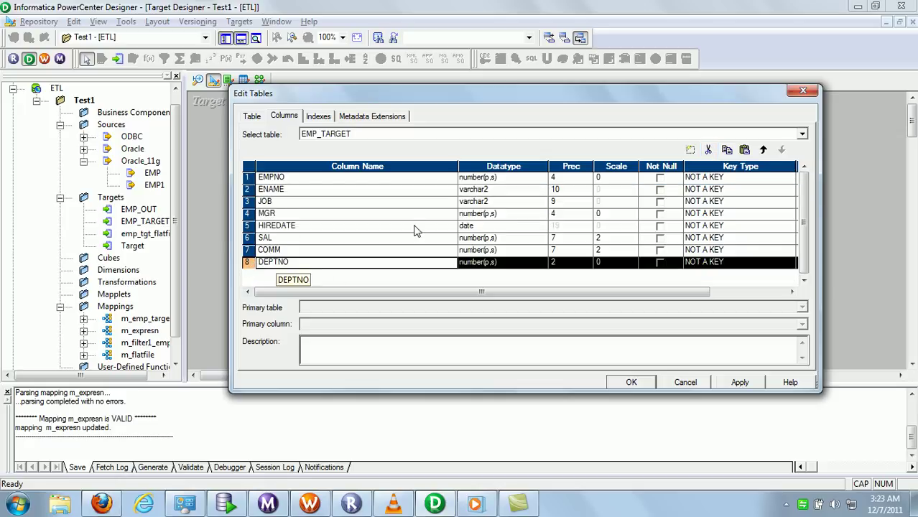
{"action": "left_click", "coordinate": [690, 150]}
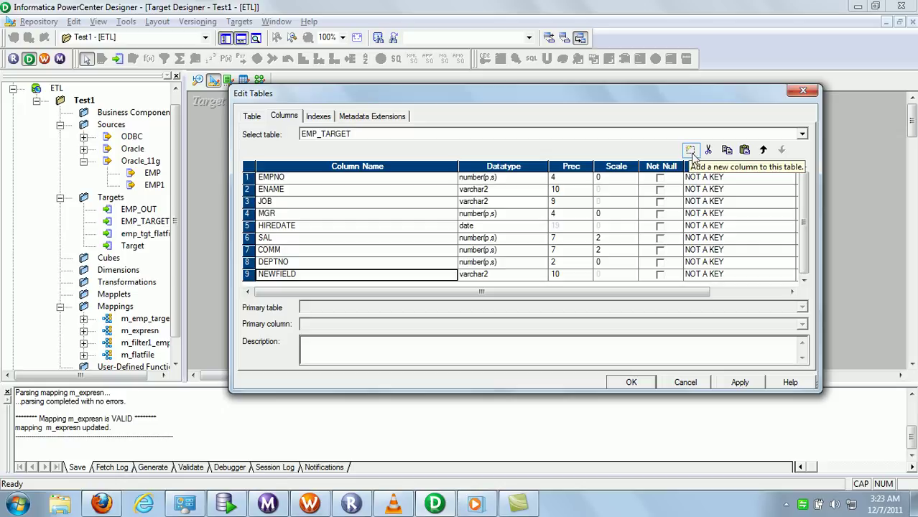
{"action": "left_click", "coordinate": [690, 150]}
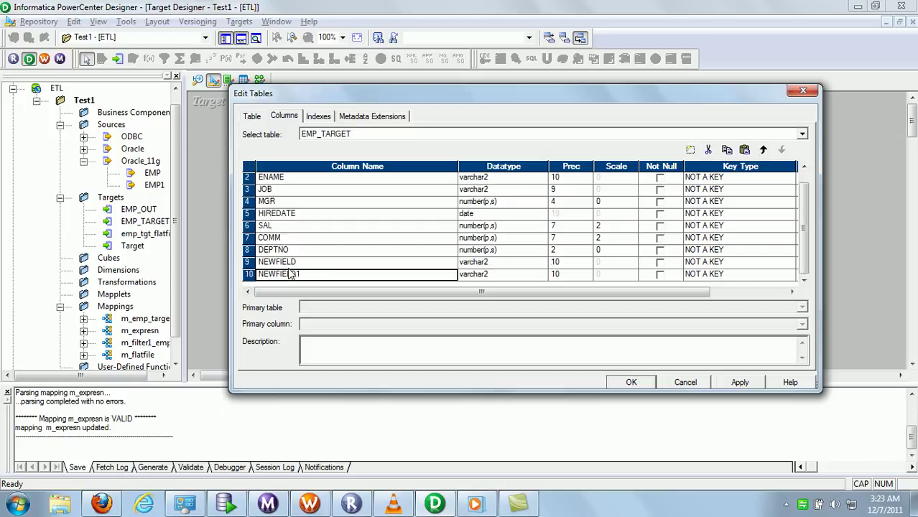
Rename the first new column below DEPTNO as BONUS
{"action": "left_click", "coordinate": [301, 263]}
{"action": "left_click", "coordinate": [305, 263]}
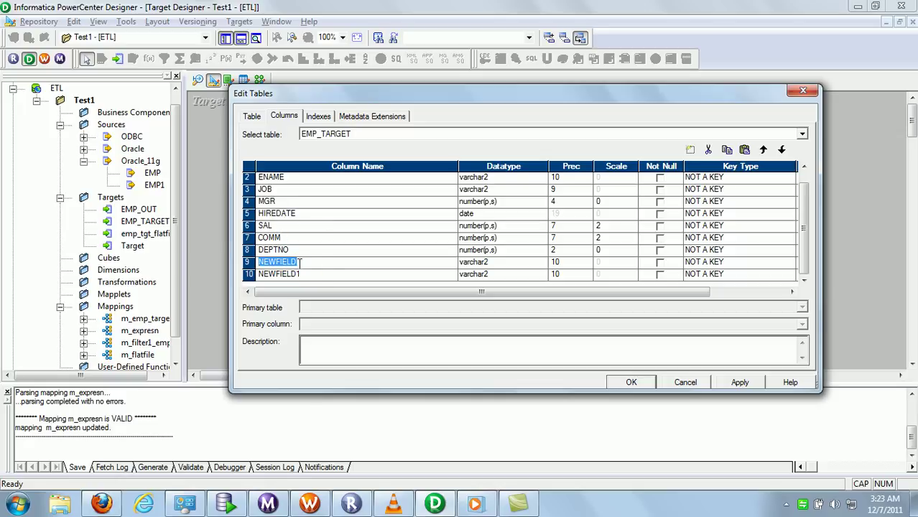
{"action": "mouse_move", "coordinate": [804, 230]}
{"action": "left_mouse_down"}
{"action": "mouse_move", "coordinate": [804, 218]}
{"action": "mouse_move", "coordinate": [804, 242]}
{"action": "left_mouse_up"}
{"action": "type", "text": "bonu"}
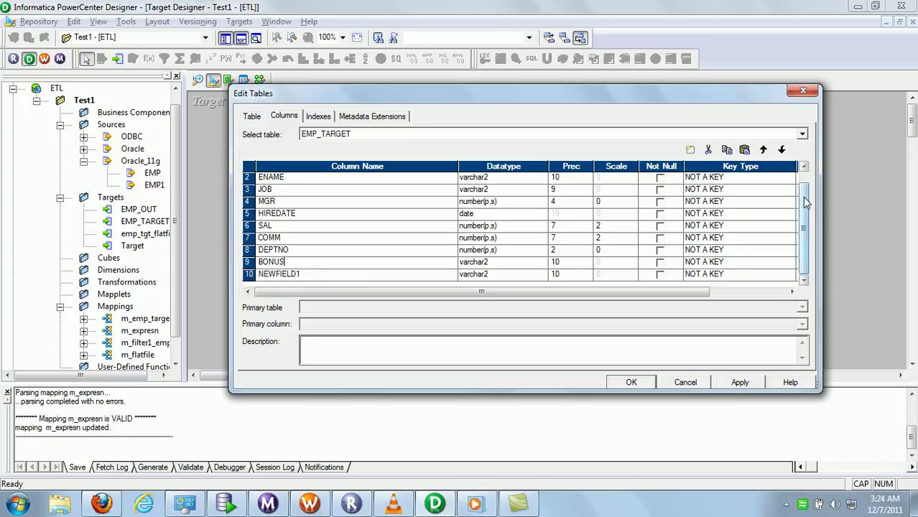
{"action": "left_click_drag", "start_coordinate": [806, 203], "coordinate": [805, 234]}
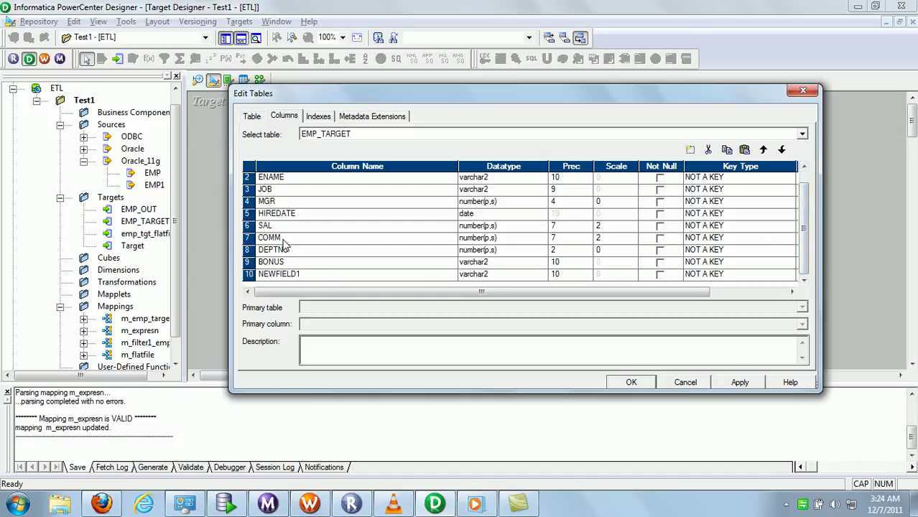
Rename the last new column as TAX and set BONUS to the number(p,s) datatype with scale 2
{"action": "left_click", "coordinate": [314, 278]}
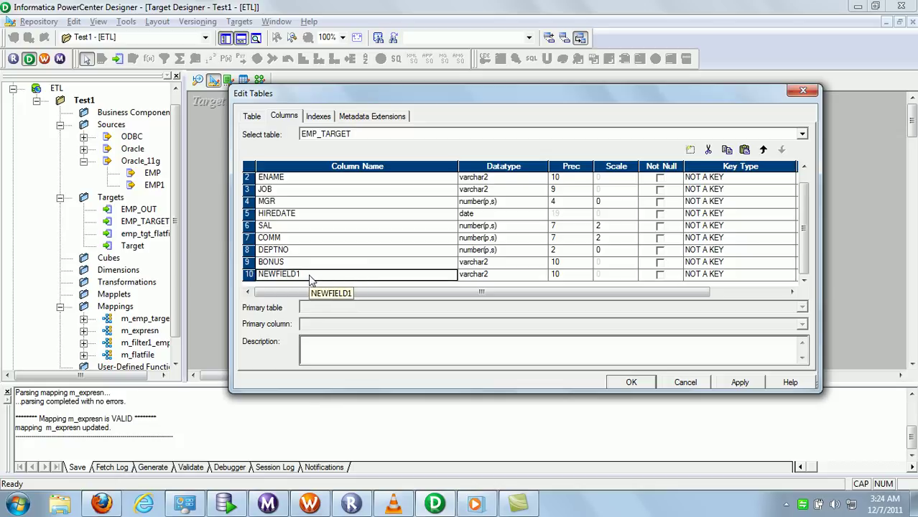
{"action": "type", "text": "TAX"}
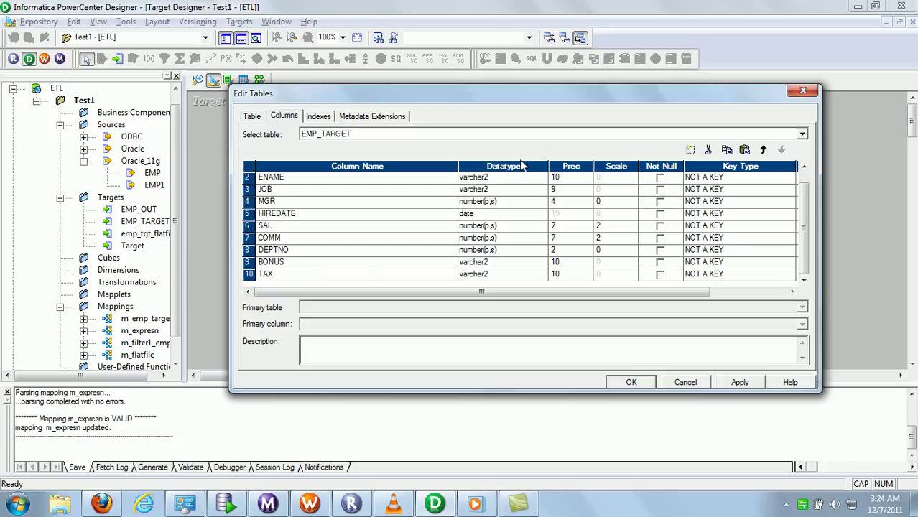
{"action": "left_click", "coordinate": [492, 263]}
{"action": "left_click", "coordinate": [493, 262]}
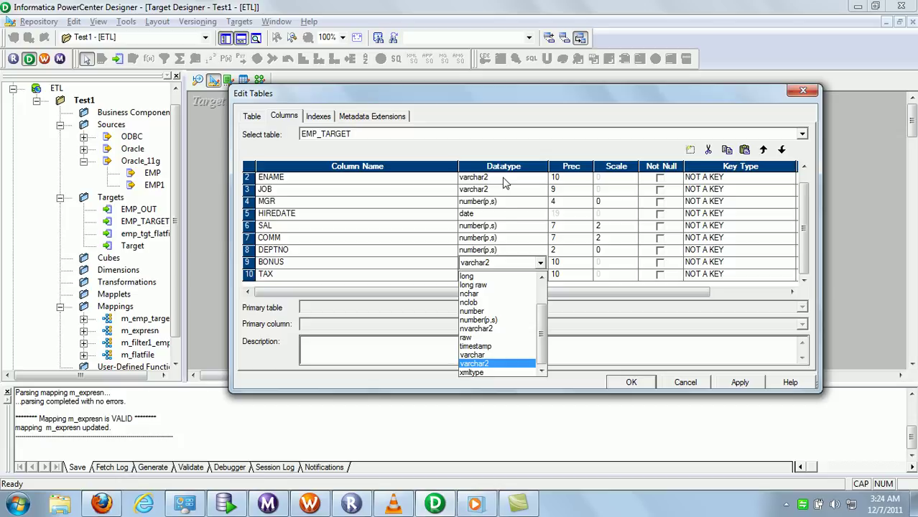
{"action": "left_click", "coordinate": [506, 321]}
{"action": "left_click", "coordinate": [604, 264]}
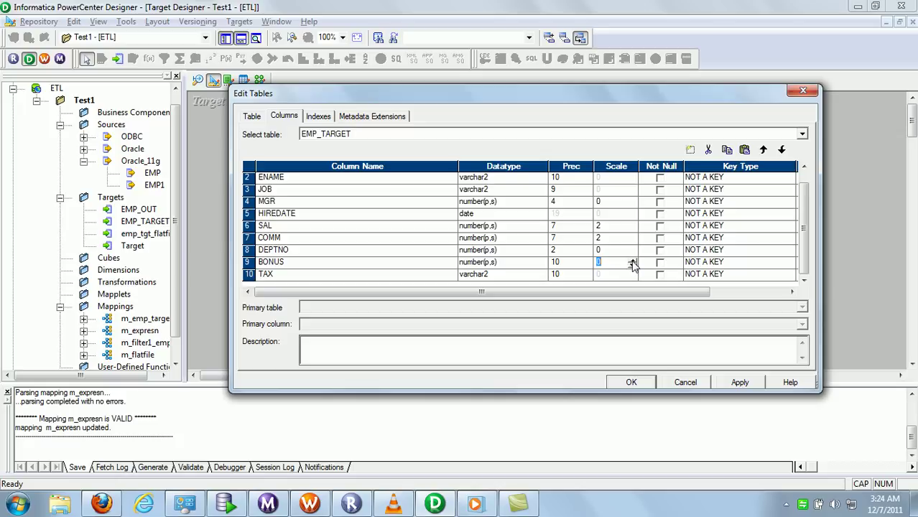
{"action": "left_click", "coordinate": [555, 276]}
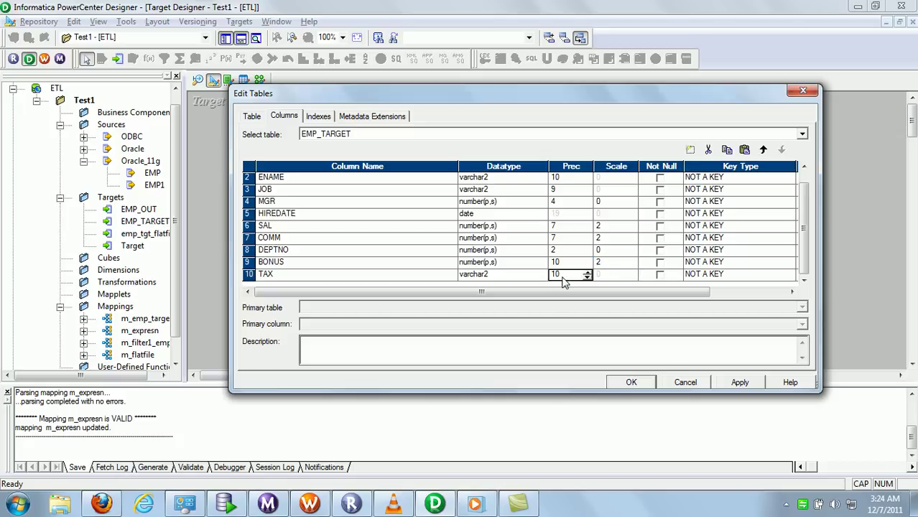
Set the TAX column to datatype number(p,s) with scale 2 and save the EMP_TARGET table changes
{"action": "left_click", "coordinate": [489, 275]}
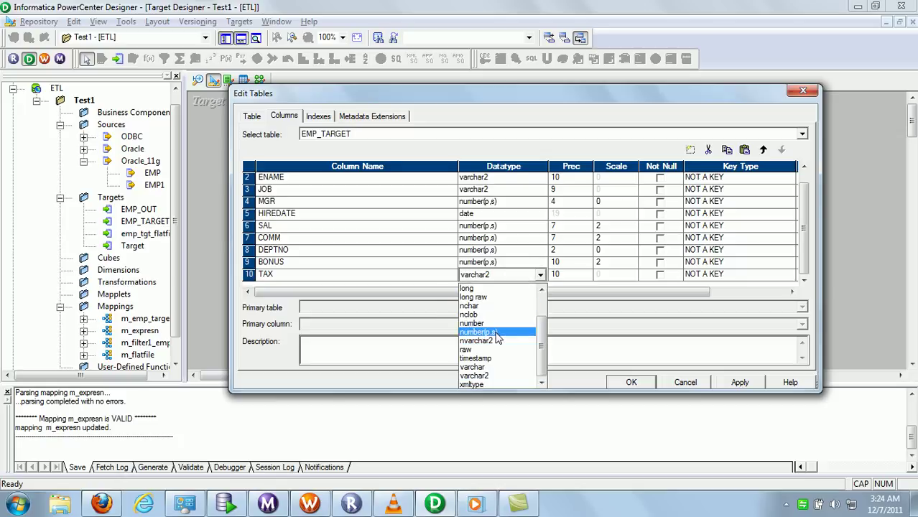
{"action": "left_click", "coordinate": [498, 334]}
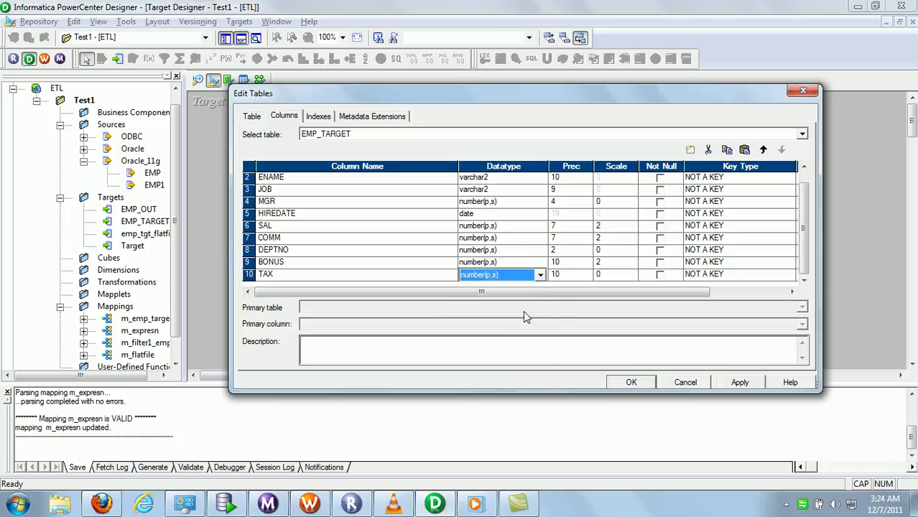
{"action": "left_click", "coordinate": [607, 277]}
{"action": "left_click", "coordinate": [633, 273]}
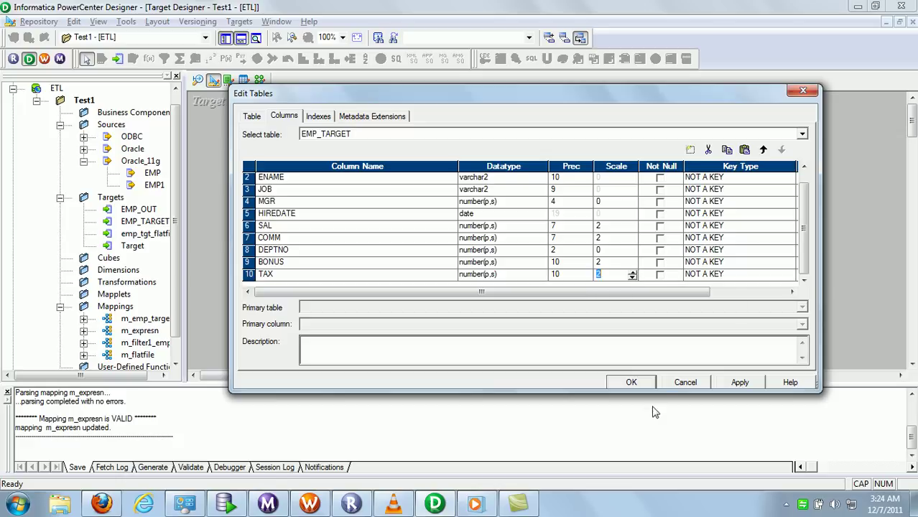
{"action": "left_click", "coordinate": [740, 385]}
{"action": "left_click", "coordinate": [619, 385]}
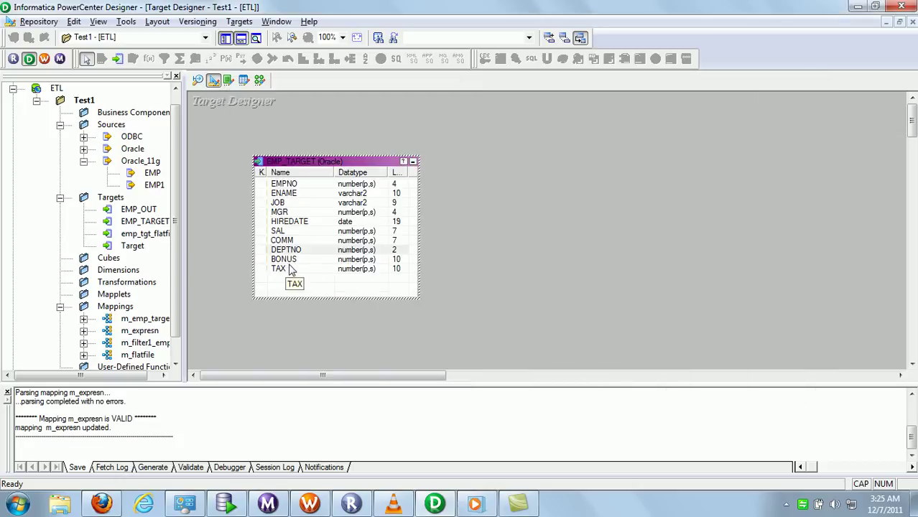
Examine the new BONUS and TAX columns in the EMP_TARGET definition
{"action": "left_click", "coordinate": [295, 259]}
{"action": "left_click", "coordinate": [295, 271]}
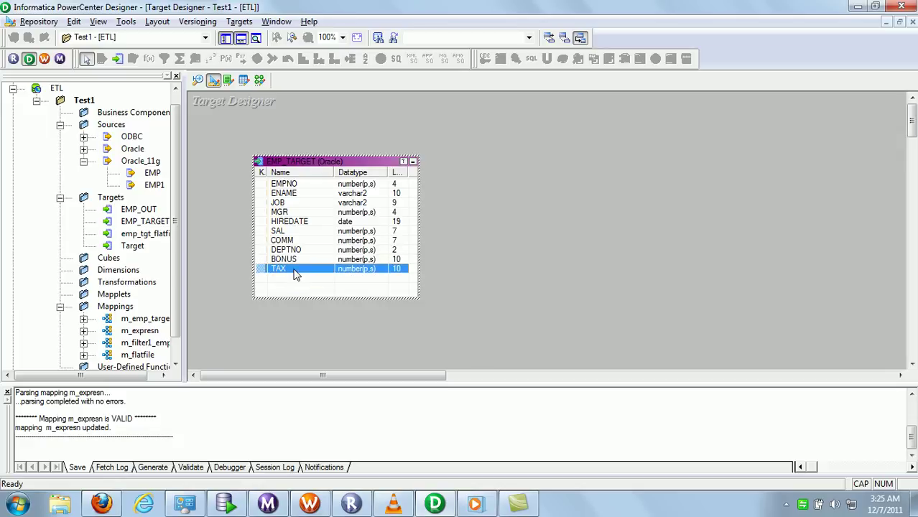
{"action": "left_click", "coordinate": [295, 260]}
{"action": "left_click", "coordinate": [295, 270]}
{"action": "left_click", "coordinate": [295, 260]}
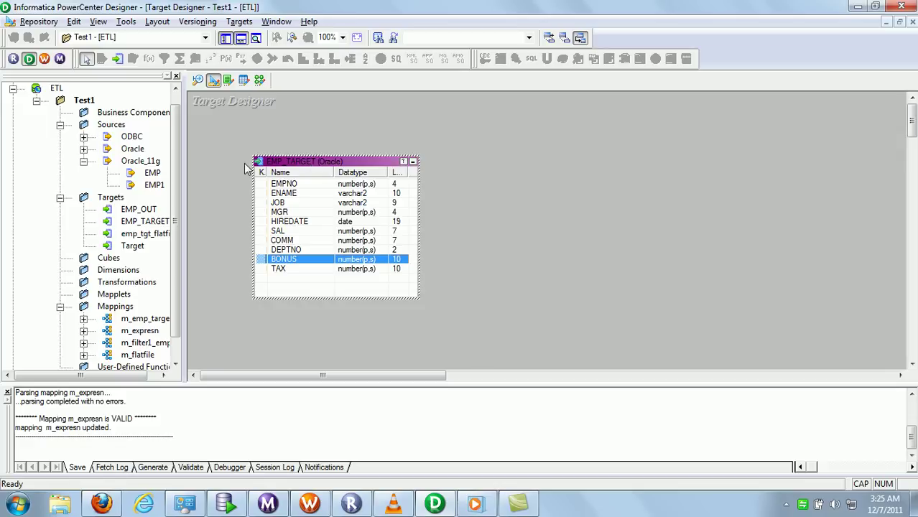
Compare the EMP source columns in the Source Analyzer with BONUS and TAX in the Target Designer
{"action": "left_click", "coordinate": [198, 82]}
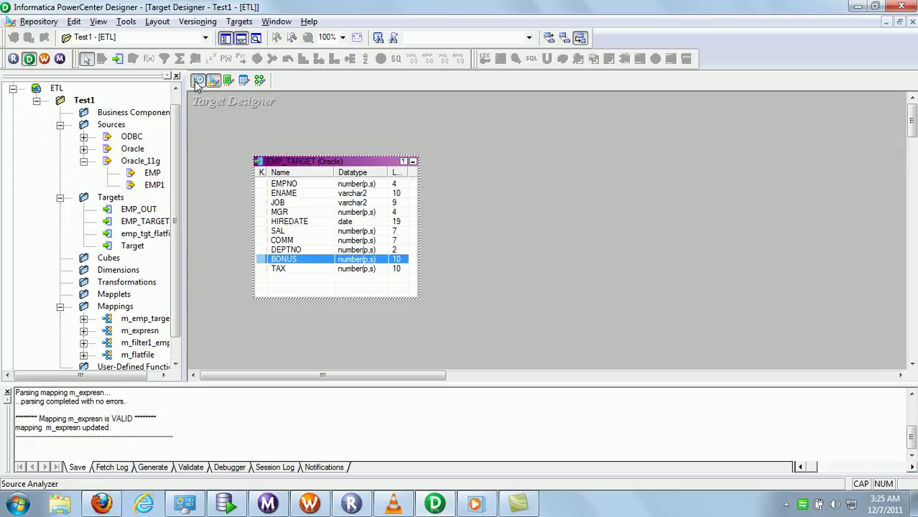
{"action": "double_click", "coordinate": [263, 178]}
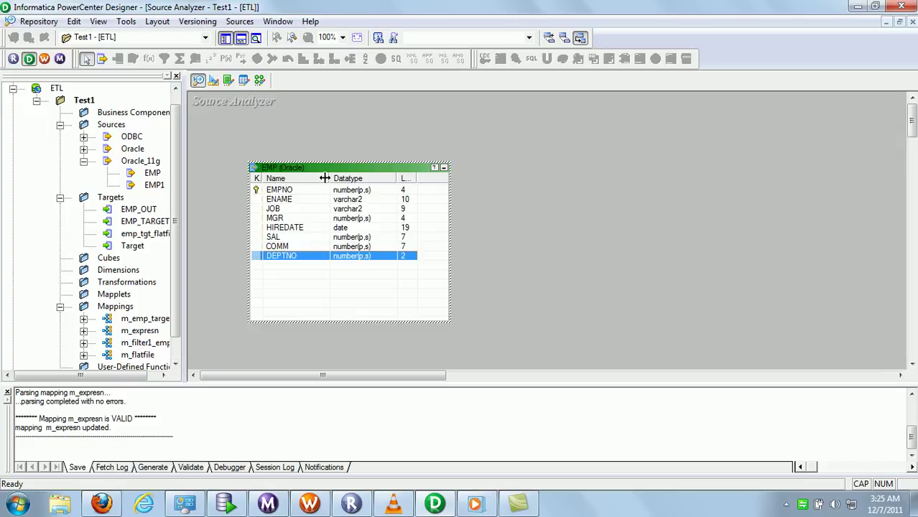
{"action": "left_click", "coordinate": [286, 199]}
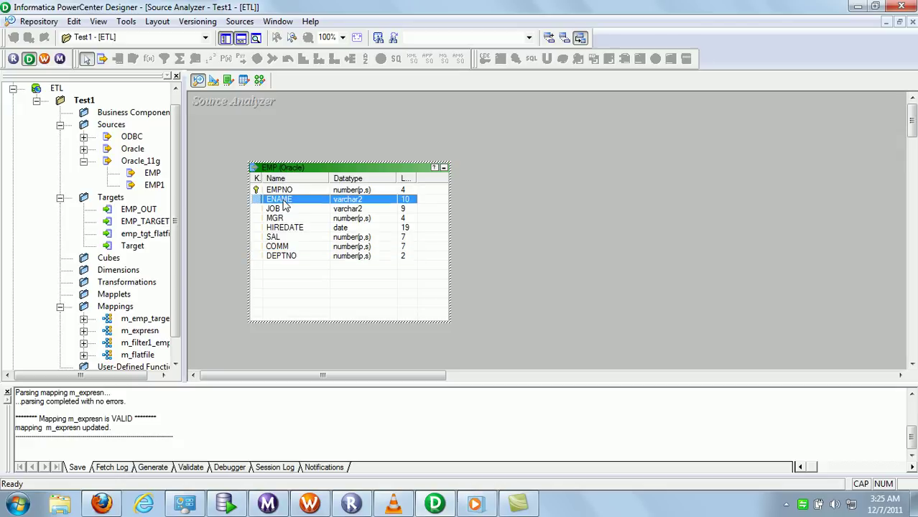
{"action": "left_click", "coordinate": [288, 209]}
{"action": "left_click", "coordinate": [214, 81]}
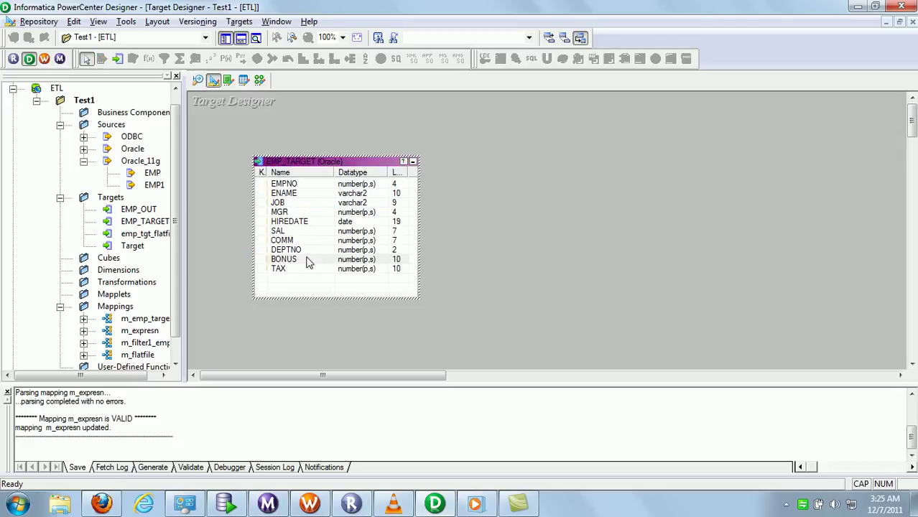
{"action": "left_click", "coordinate": [290, 261]}
{"action": "left_click", "coordinate": [291, 270]}
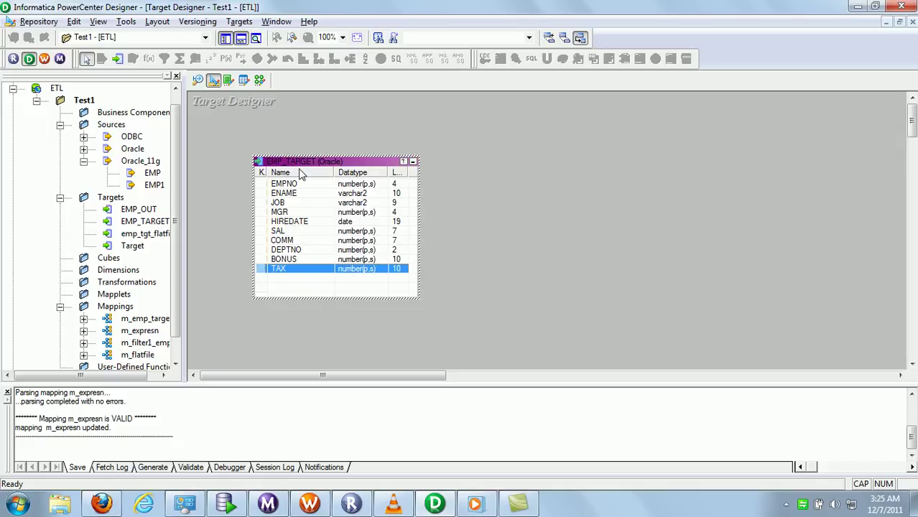
Switch to Oracle SQL Developer and copy the ALTER statements adding bonus int and tax int below the emp query, with a dashed separator line underneath
{"action": "left_click", "coordinate": [225, 504]}
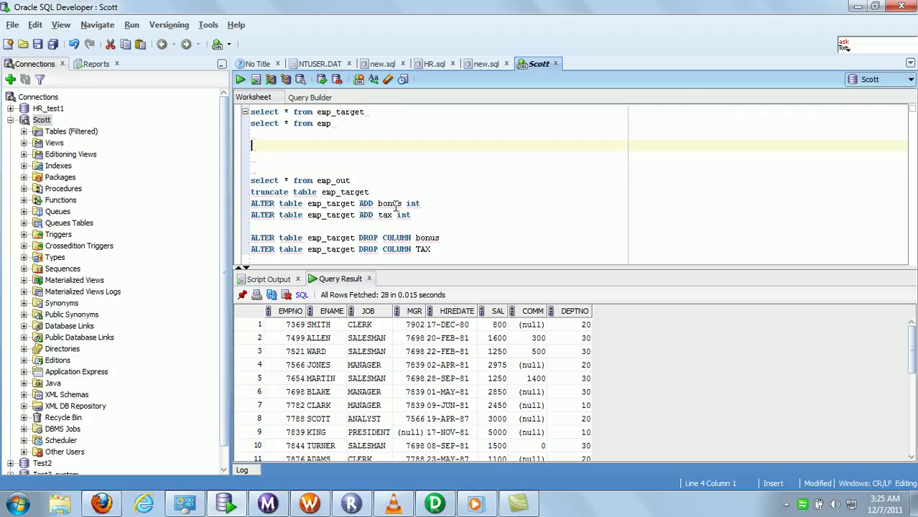
{"action": "left_click_drag", "start_coordinate": [421, 216], "coordinate": [251, 204]}
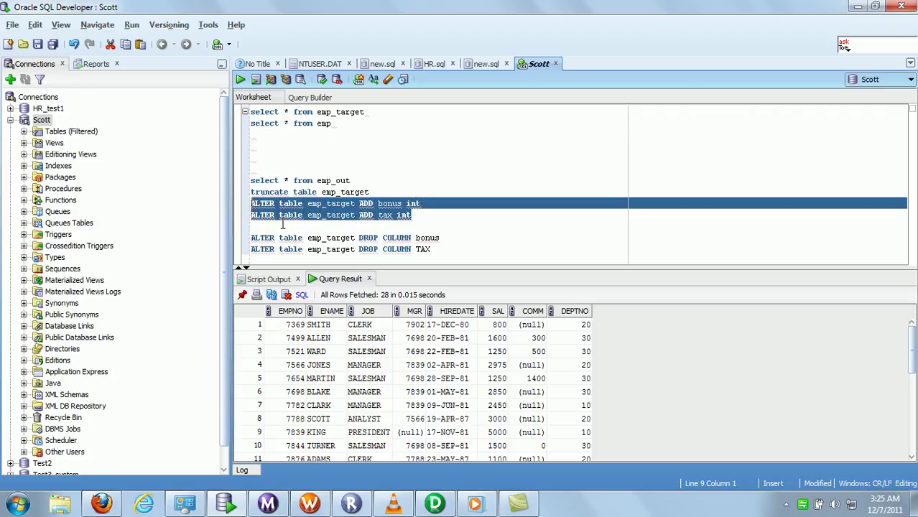
{"action": "left_click", "coordinate": [252, 136]}
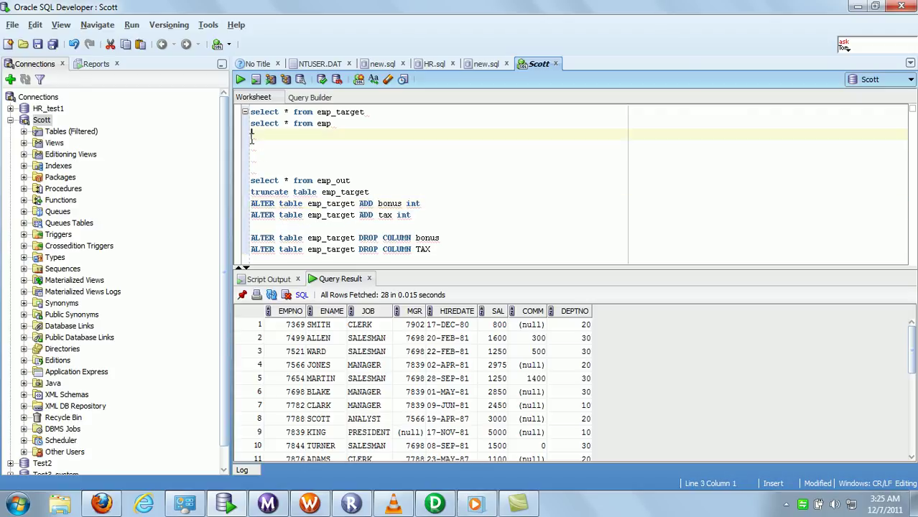
{"action": "key", "text": "ctrl+v"}
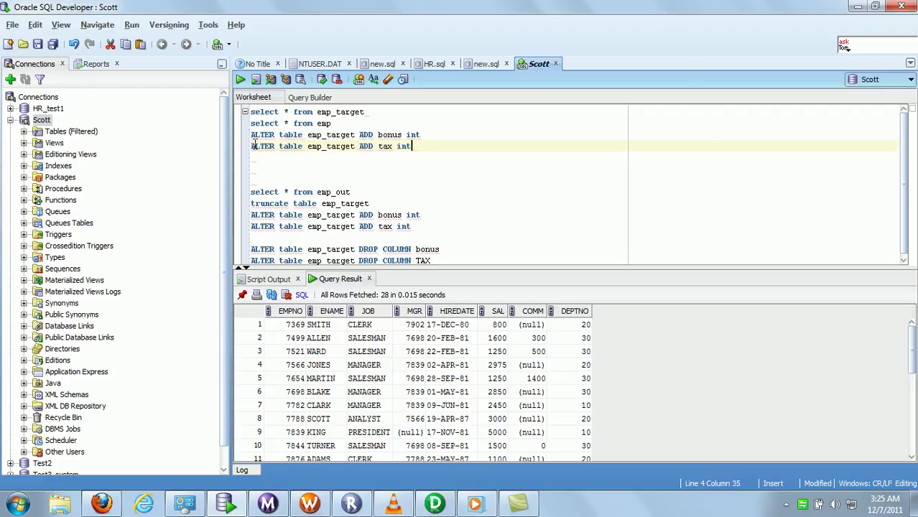
{"action": "left_click", "coordinate": [255, 167]}
{"action": "type", "text": "-------------------------------------------------------------"}
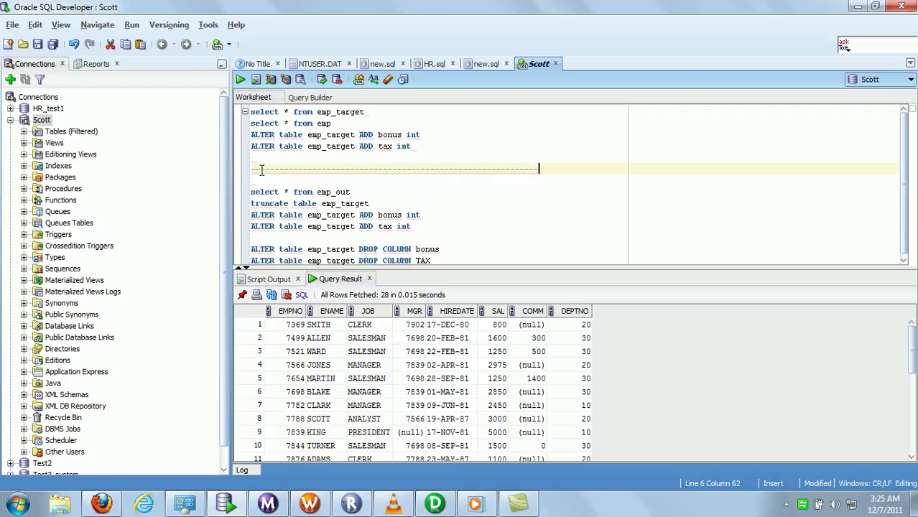
Run the copied ALTER statements separately to add bonus int and tax int to the emp_target table
{"action": "double_click", "coordinate": [390, 135]}
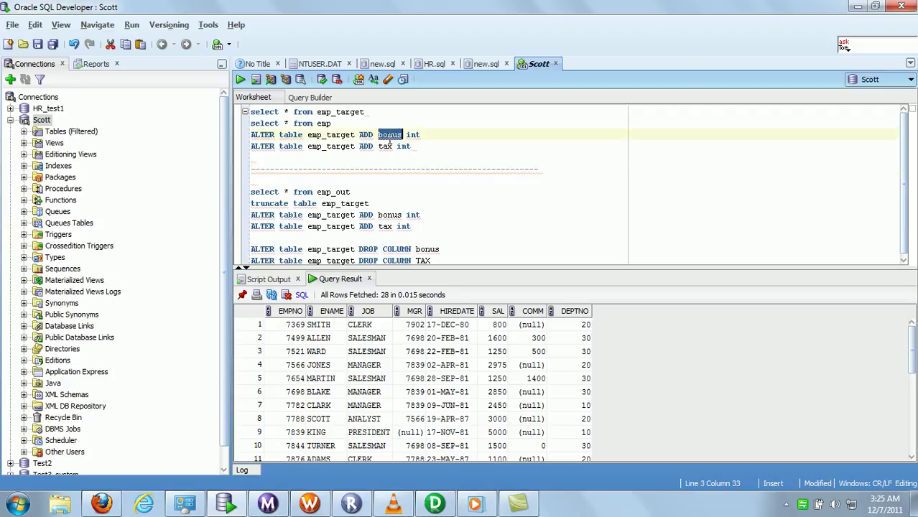
{"action": "double_click", "coordinate": [387, 146]}
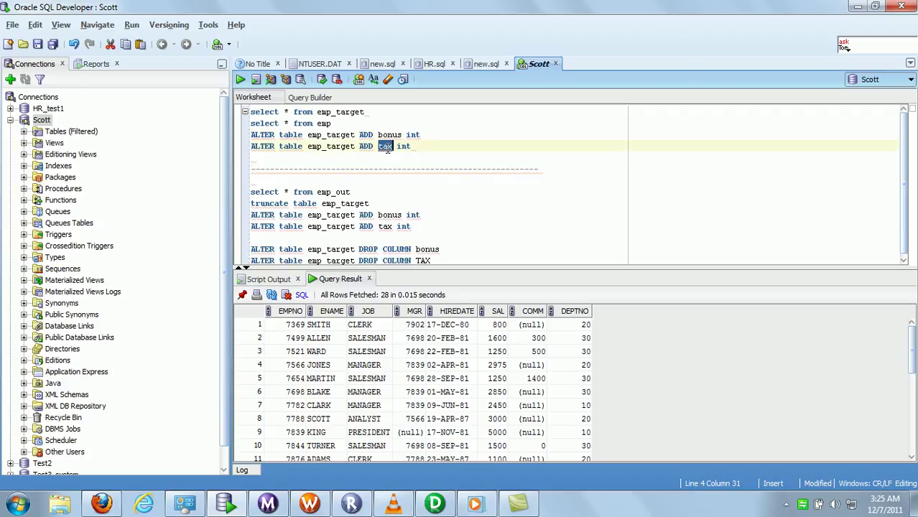
{"action": "left_click_drag", "start_coordinate": [355, 148], "coordinate": [308, 151]}
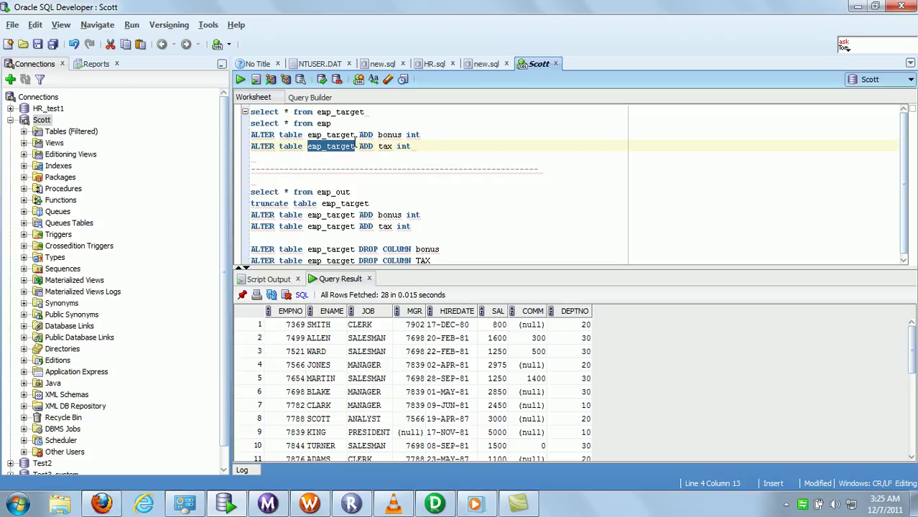
{"action": "left_click_drag", "start_coordinate": [430, 135], "coordinate": [251, 135]}
{"action": "left_click", "coordinate": [242, 81]}
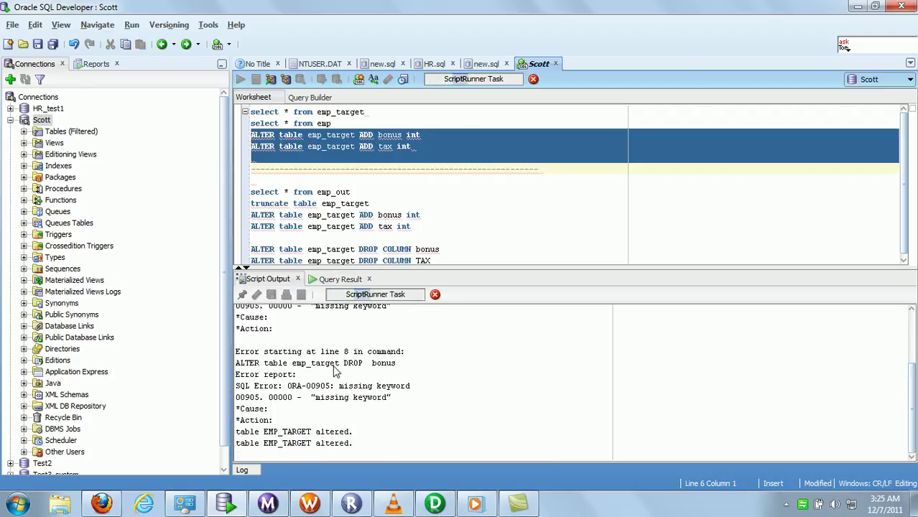
{"action": "left_click_drag", "start_coordinate": [415, 147], "coordinate": [251, 148]}
{"action": "left_click", "coordinate": [241, 79]}
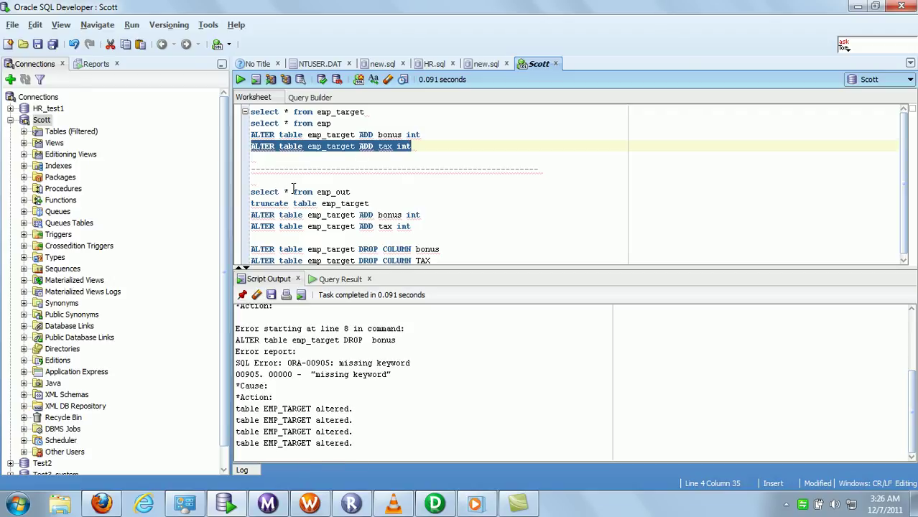
Query all rows of emp_target and check the BONUS and TAX columns in the result
{"action": "left_click_drag", "start_coordinate": [372, 112], "coordinate": [250, 112]}
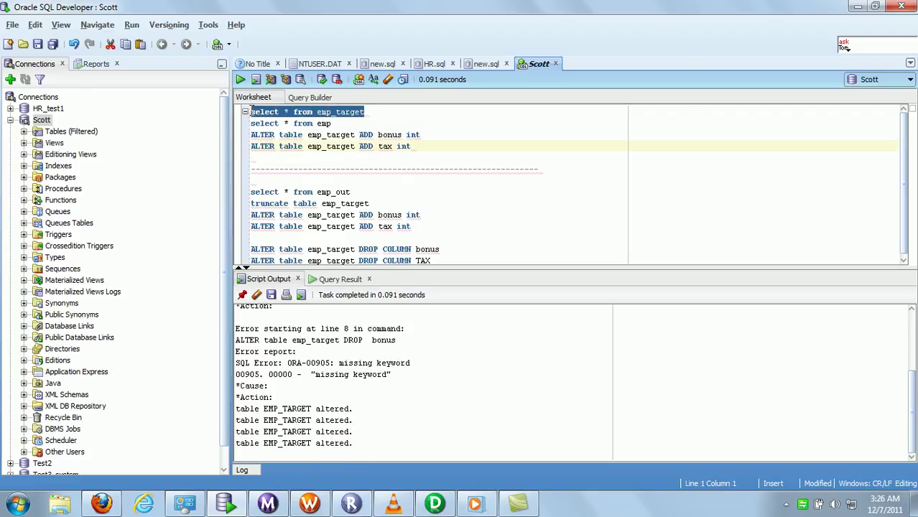
{"action": "left_click", "coordinate": [241, 81]}
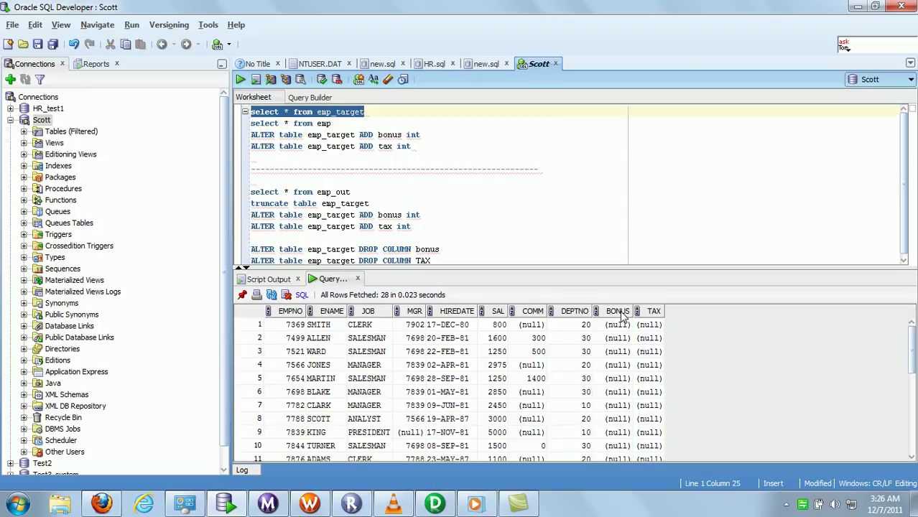
{"action": "left_click", "coordinate": [619, 312]}
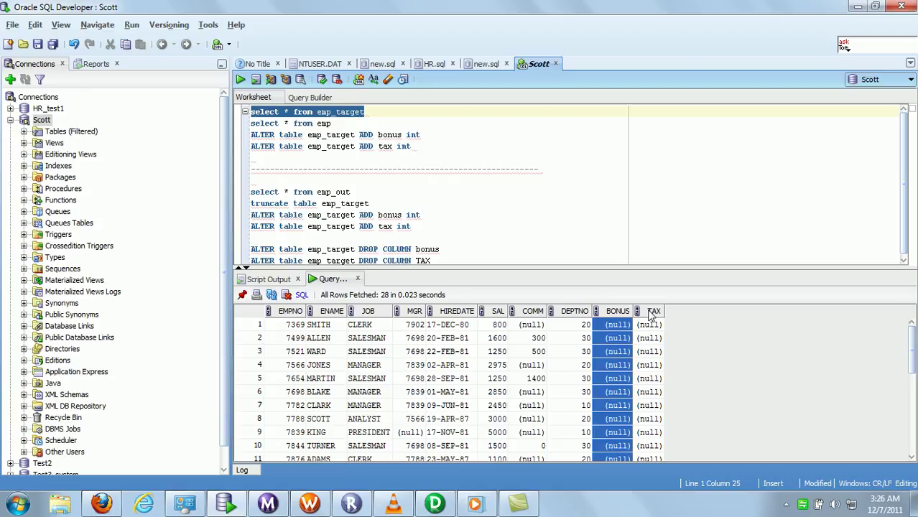
{"action": "left_click", "coordinate": [637, 312]}
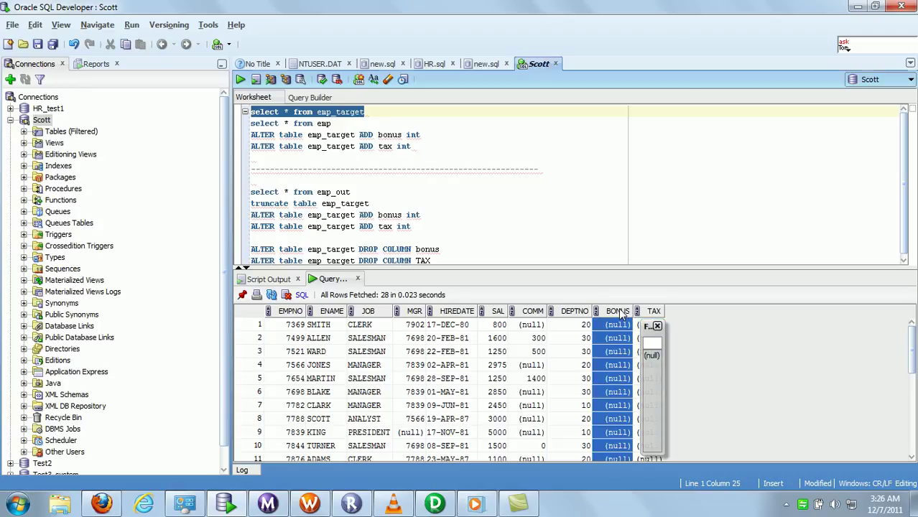
{"action": "left_click", "coordinate": [622, 309]}
{"action": "left_click", "coordinate": [510, 159]}
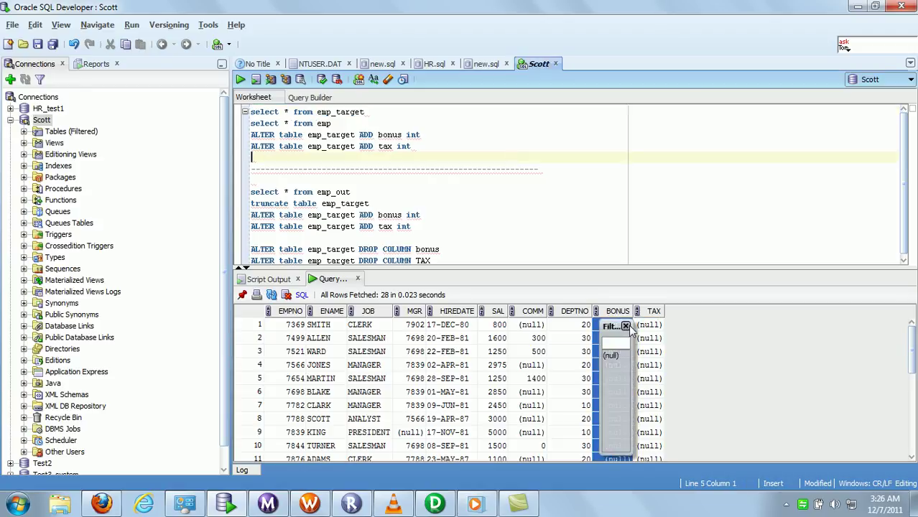
{"action": "left_click", "coordinate": [628, 328]}
{"action": "left_click", "coordinate": [373, 115]}
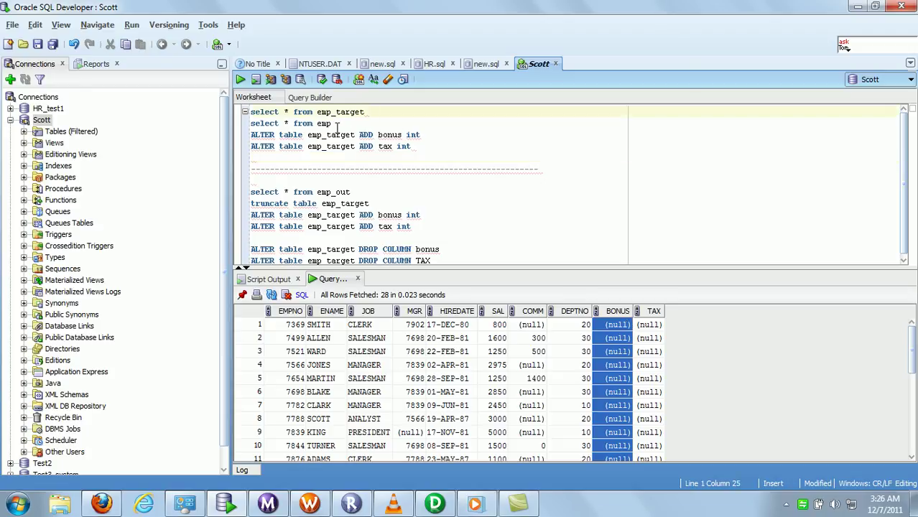
Query all rows of emp, and rerun the emp_target query to compare the columns of both tables
{"action": "left_click_drag", "start_coordinate": [337, 124], "coordinate": [249, 124]}
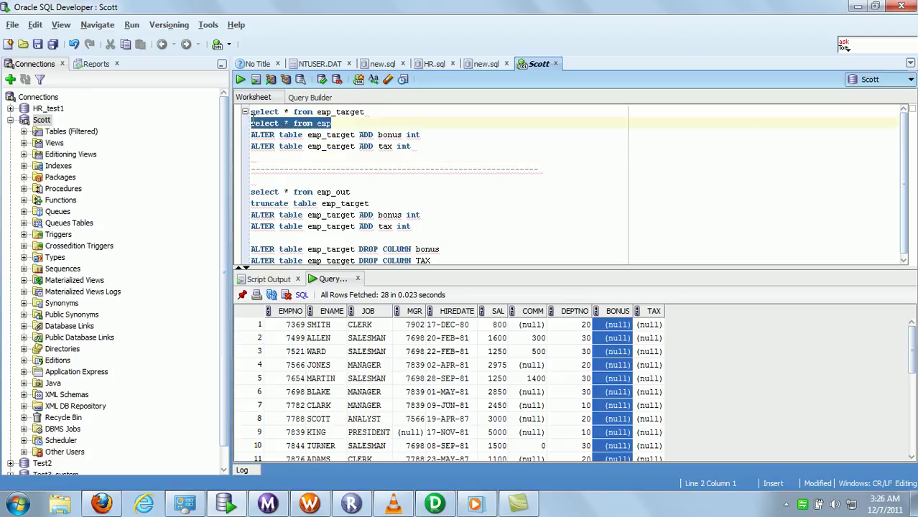
{"action": "left_click", "coordinate": [241, 80]}
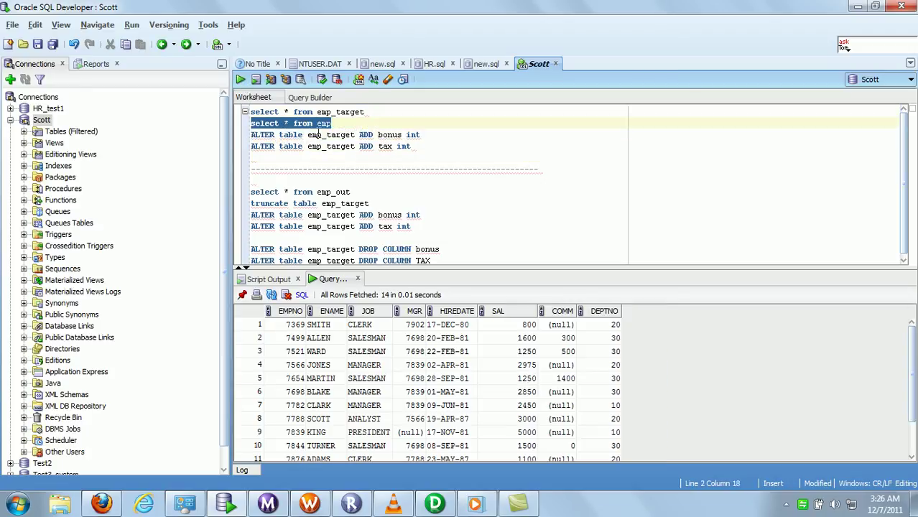
{"action": "left_click_drag", "start_coordinate": [394, 110], "coordinate": [250, 113]}
{"action": "left_click", "coordinate": [242, 80]}
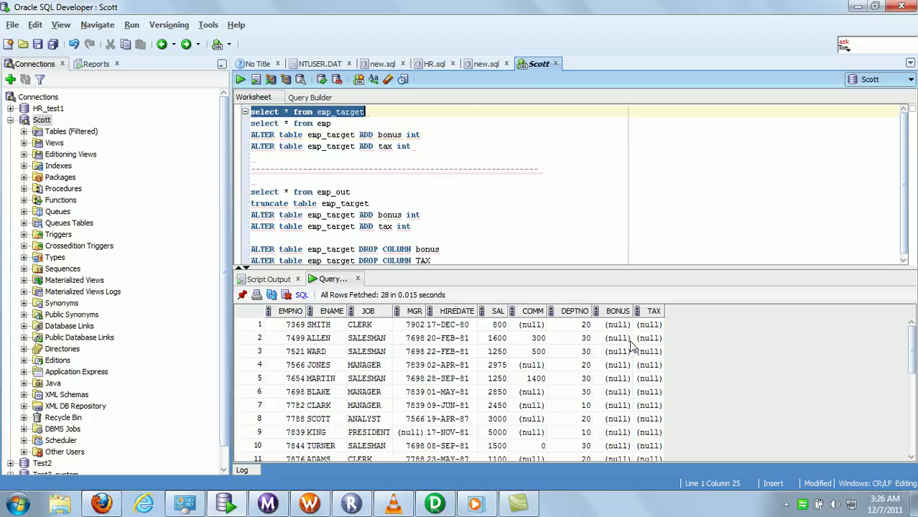
Examine the BONUS and TAX values across all rows of the emp_target query result
{"action": "left_click", "coordinate": [629, 329]}
{"action": "left_click", "coordinate": [623, 352]}
{"action": "left_click", "coordinate": [622, 379]}
{"action": "scroll", "coordinate": [622, 399], "scroll_direction": "down", "scroll_amount": 6}
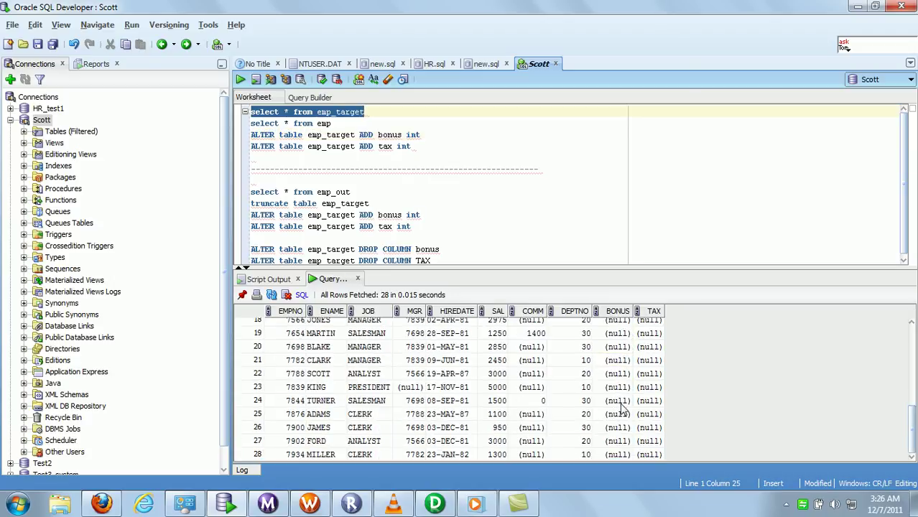
{"action": "scroll", "coordinate": [914, 338], "scroll_direction": "up", "scroll_amount": 6}
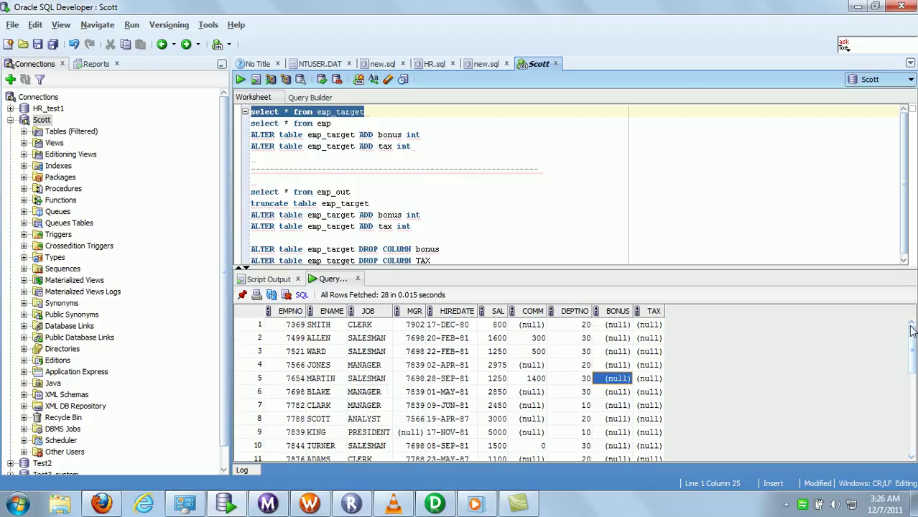
{"action": "left_click", "coordinate": [622, 324]}
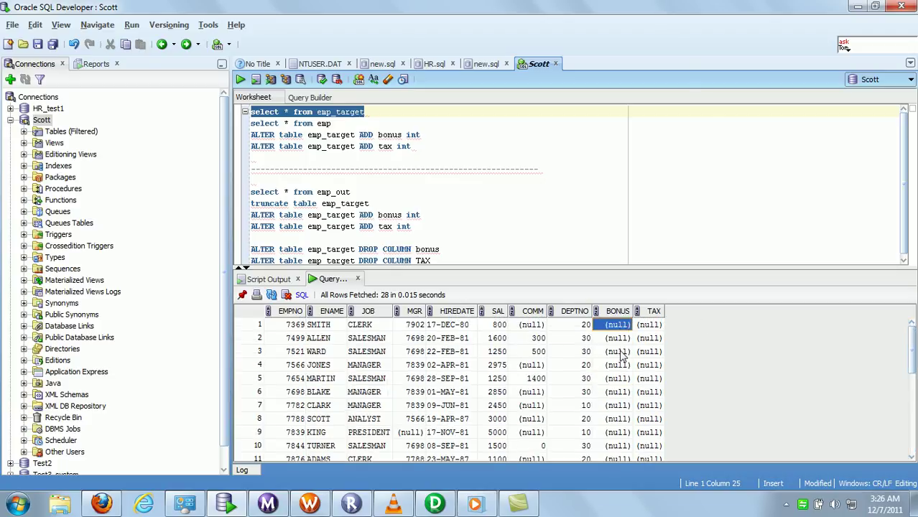
{"action": "left_click", "coordinate": [619, 311]}
{"action": "left_click", "coordinate": [653, 311]}
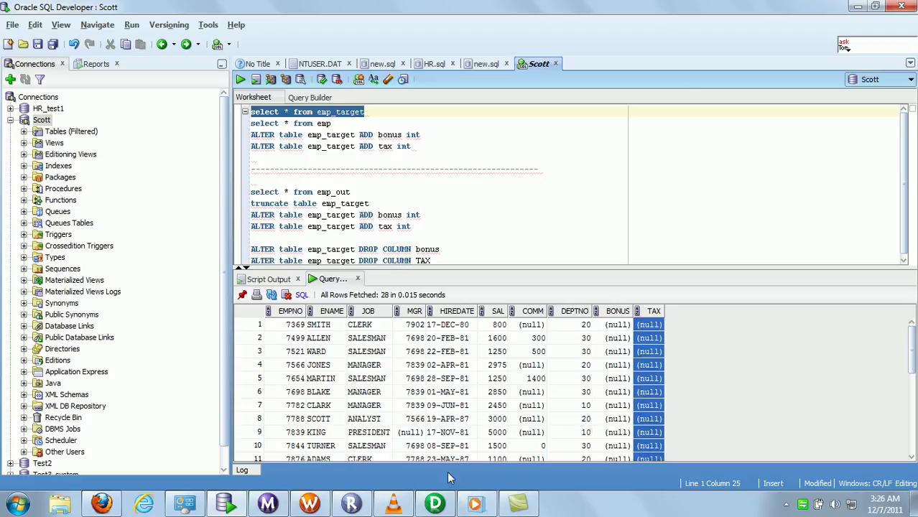
Check BONUS and TAX in the EMP_TARGET definition in PowerCenter Designer against the emp_target query result in SQL Developer
{"action": "left_click", "coordinate": [436, 505]}
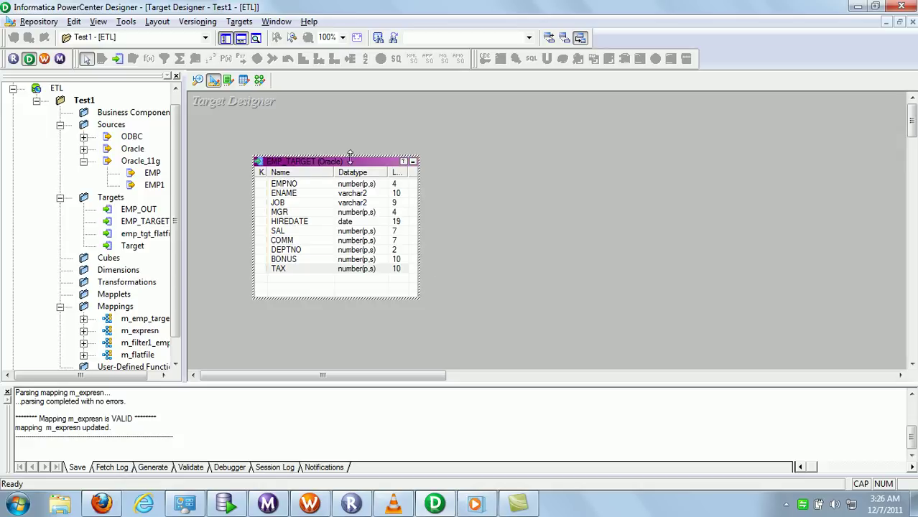
{"action": "left_click", "coordinate": [286, 273]}
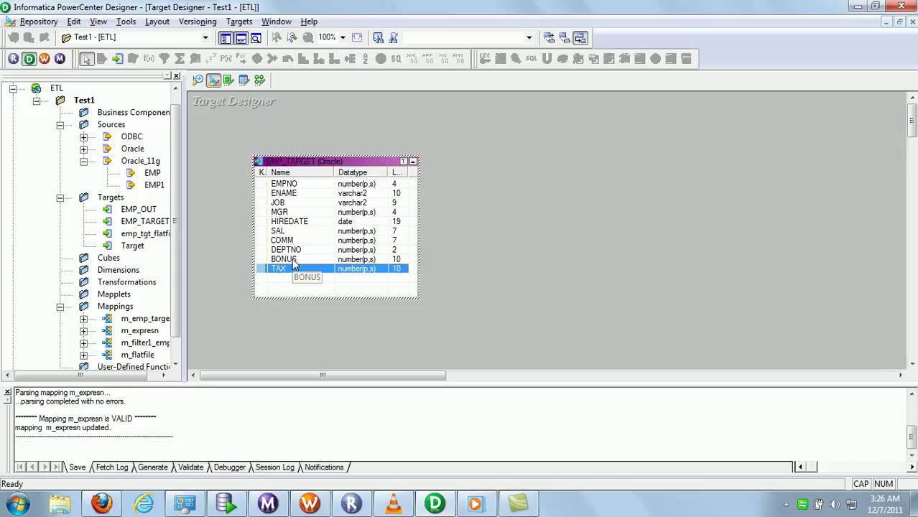
{"action": "left_click", "coordinate": [226, 503]}
{"action": "left_click", "coordinate": [607, 328]}
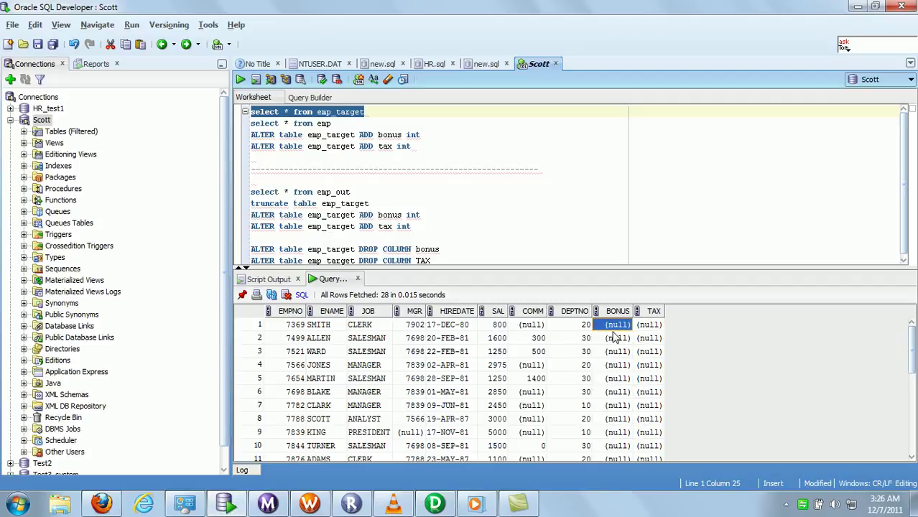
{"action": "left_click", "coordinate": [614, 336]}
{"action": "left_click", "coordinate": [614, 316]}
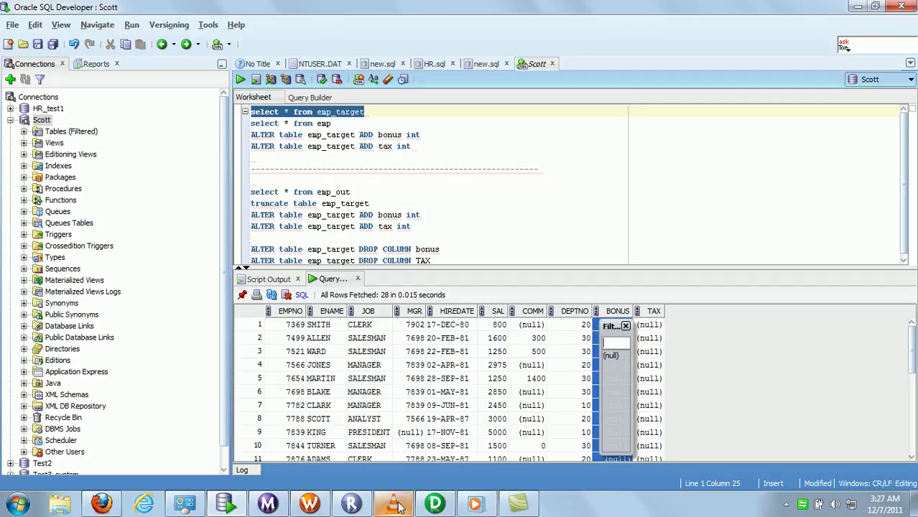
{"action": "left_click", "coordinate": [626, 326]}
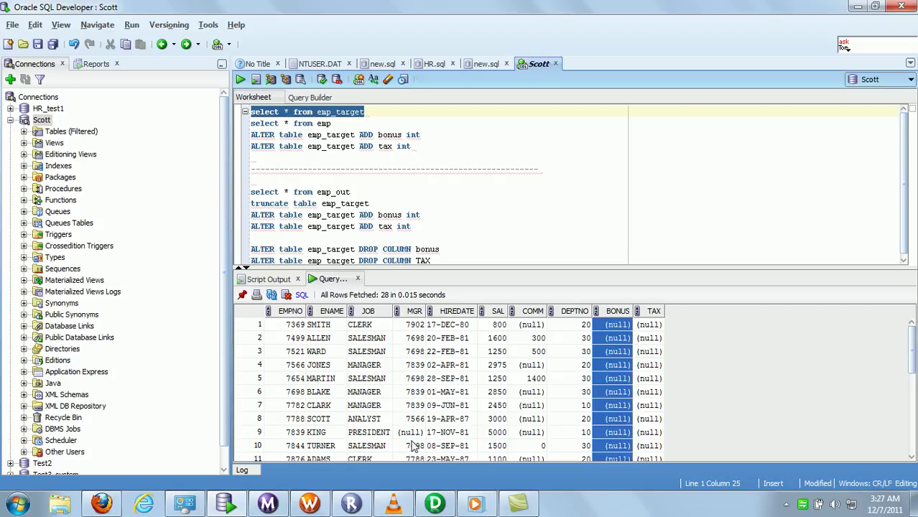
Switch to PowerCenter Designer, create a mapping named m_expression in the Mapping Designer, and select it in the repository tree
{"action": "left_click", "coordinate": [436, 505]}
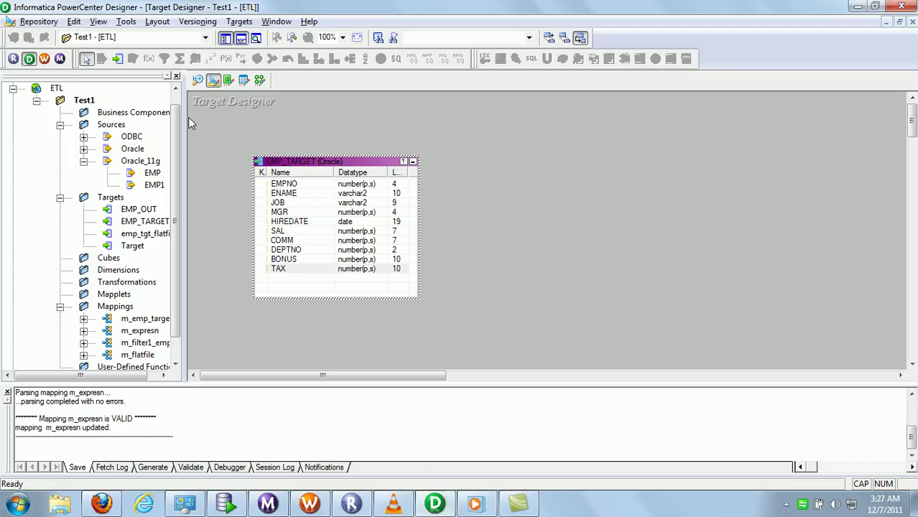
{"action": "left_click", "coordinate": [260, 80]}
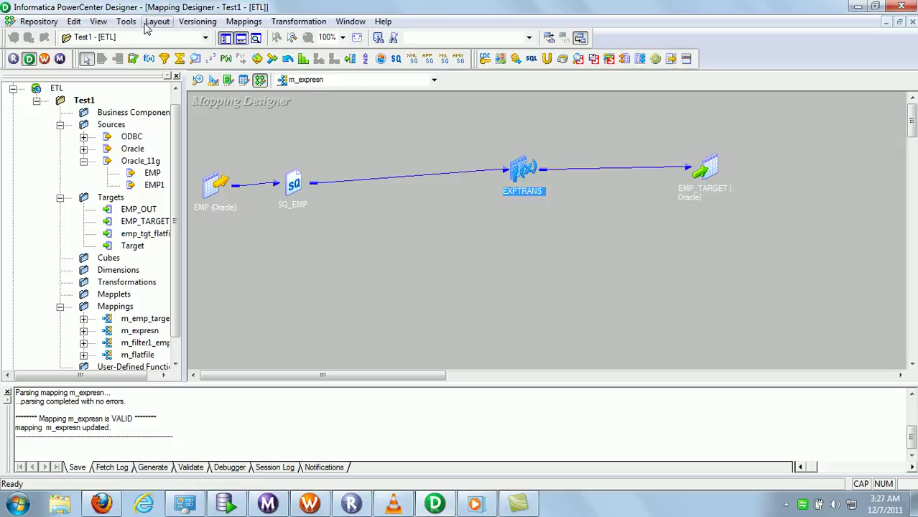
{"action": "left_click", "coordinate": [243, 22]}
{"action": "left_click", "coordinate": [254, 40]}
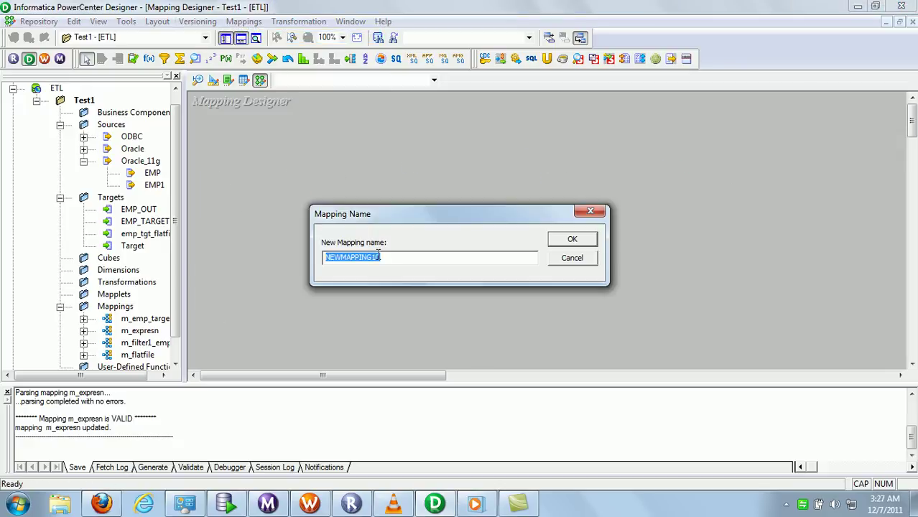
{"action": "type", "text": "M"}
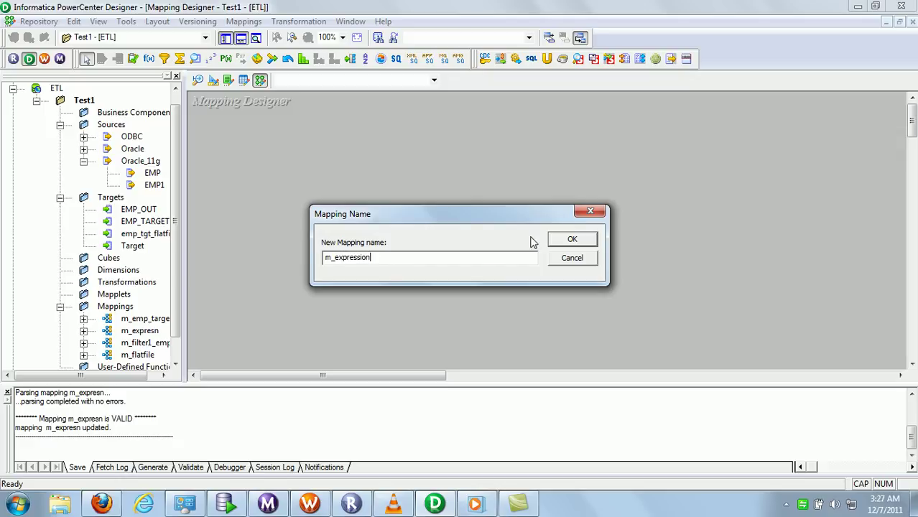
{"action": "left_click", "coordinate": [573, 239]}
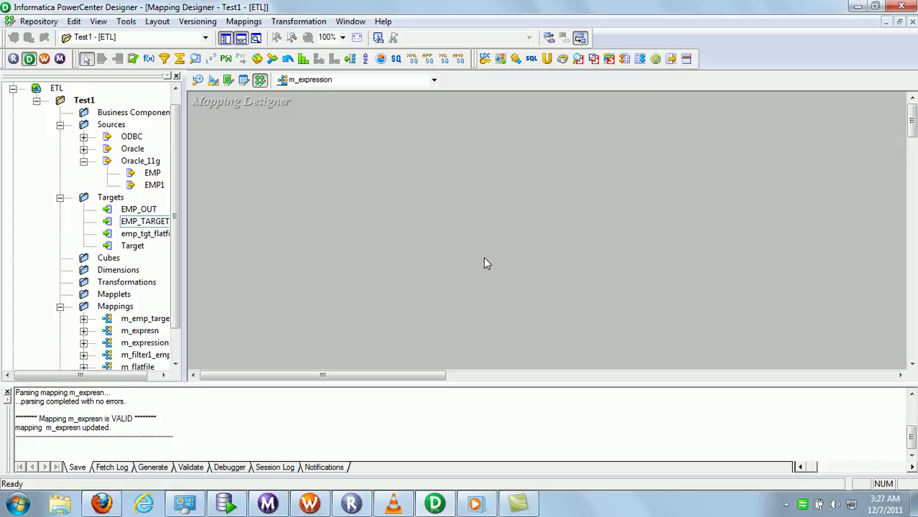
{"action": "scroll", "coordinate": [181, 285], "scroll_direction": "down", "scroll_amount": 1}
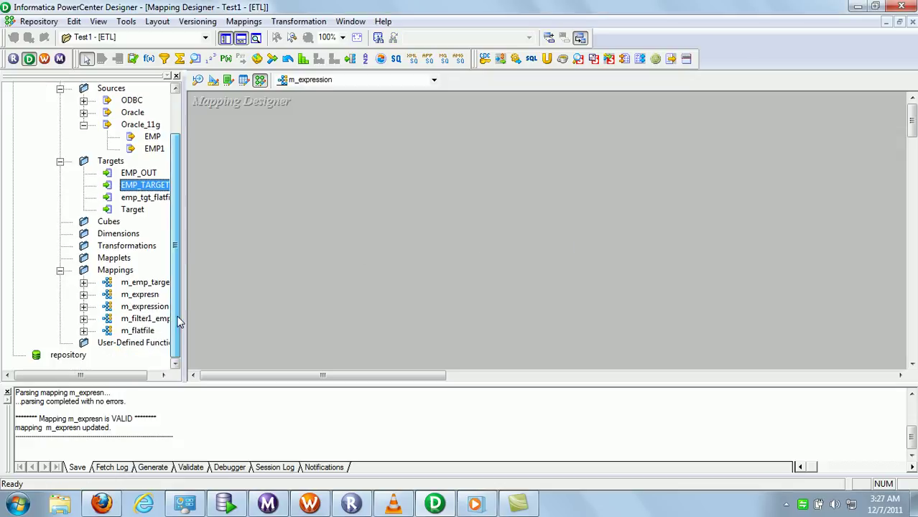
{"action": "left_click", "coordinate": [140, 307]}
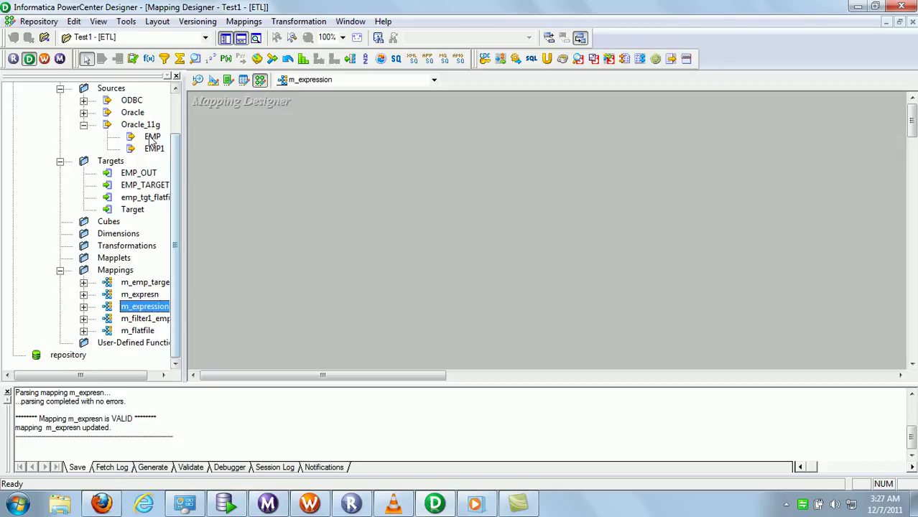
Add the Oracle_11g source EMP and the target EMP_TARGET to the mapping, and enlarge the target to show all its columns
{"action": "left_click_drag", "start_coordinate": [152, 137], "coordinate": [253, 188]}
{"action": "left_click_drag", "start_coordinate": [391, 216], "coordinate": [431, 190]}
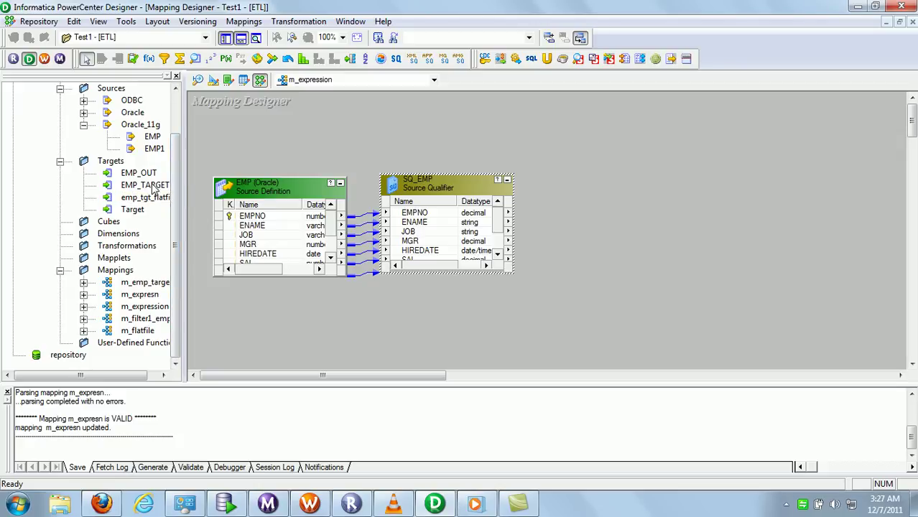
{"action": "left_click_drag", "start_coordinate": [149, 196], "coordinate": [676, 147]}
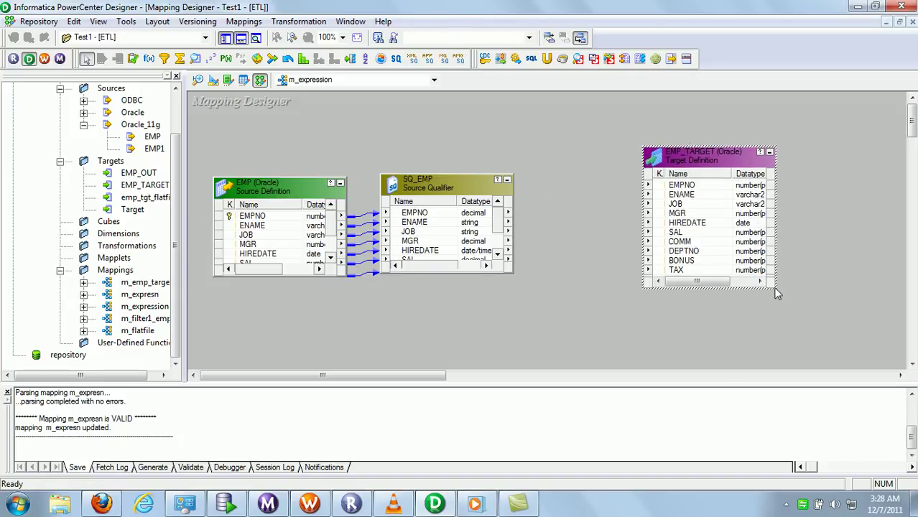
{"action": "left_click_drag", "start_coordinate": [777, 290], "coordinate": [787, 303]}
{"action": "left_click", "coordinate": [786, 505]}
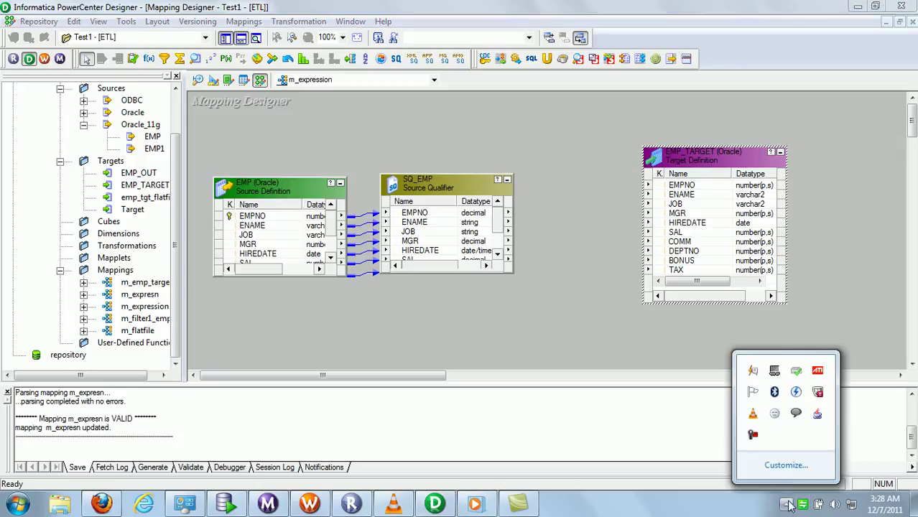
{"action": "left_click", "coordinate": [753, 436]}
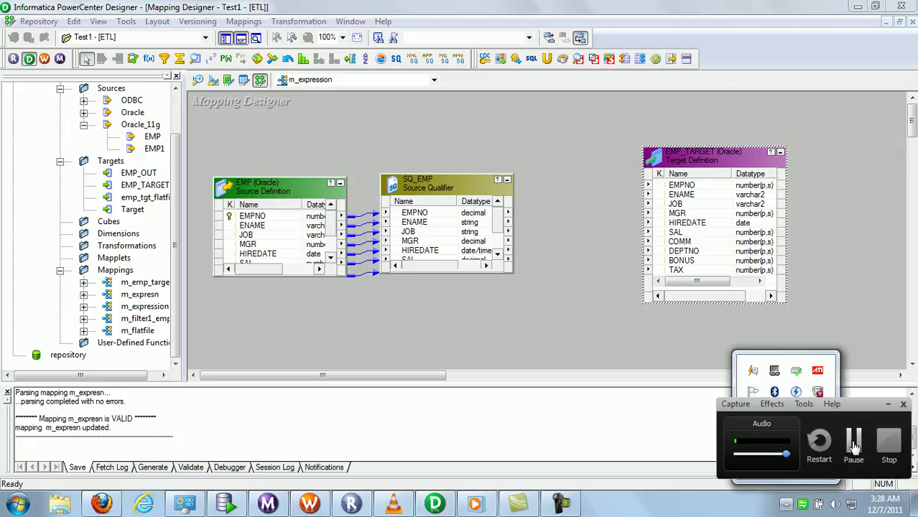
{"action": "left_click", "coordinate": [853, 440]}
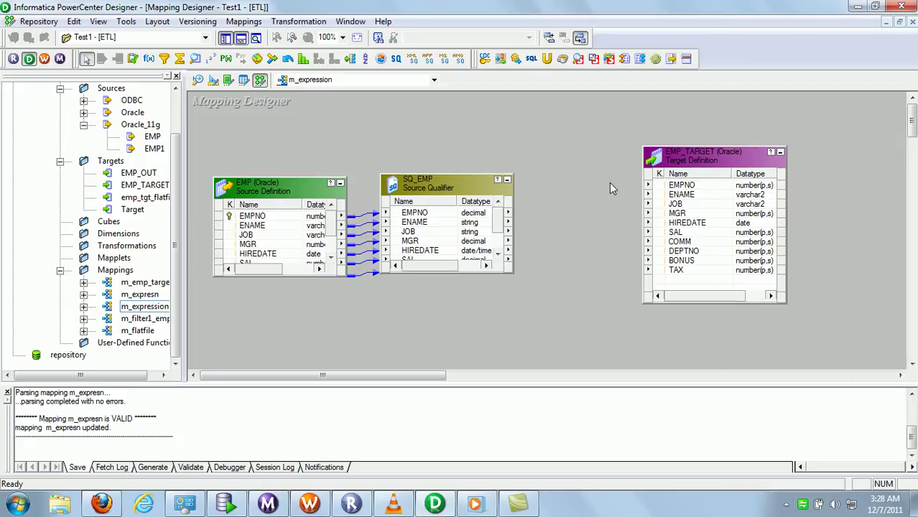
Collapse the EMP source to an icon and move SQ_EMP and EMP_TARGET apart to free space between them
{"action": "left_click_drag", "start_coordinate": [727, 159], "coordinate": [783, 158]}
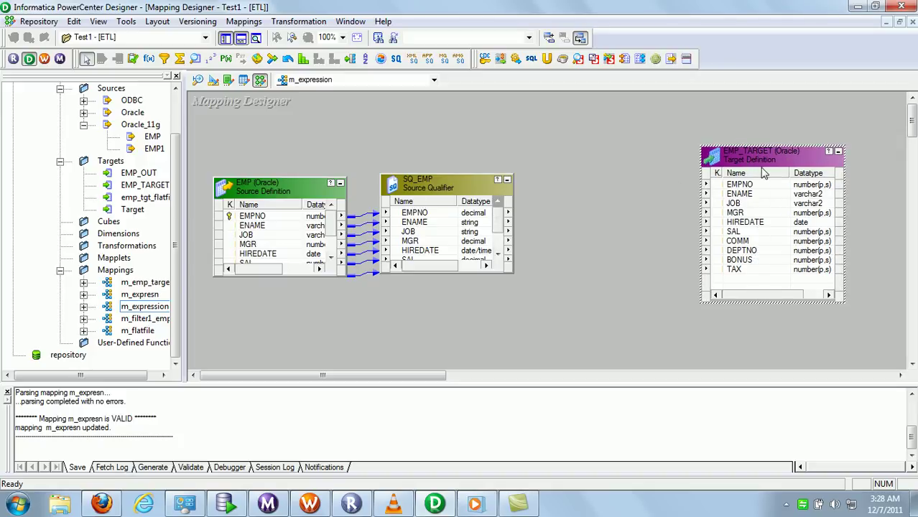
{"action": "left_click", "coordinate": [341, 184]}
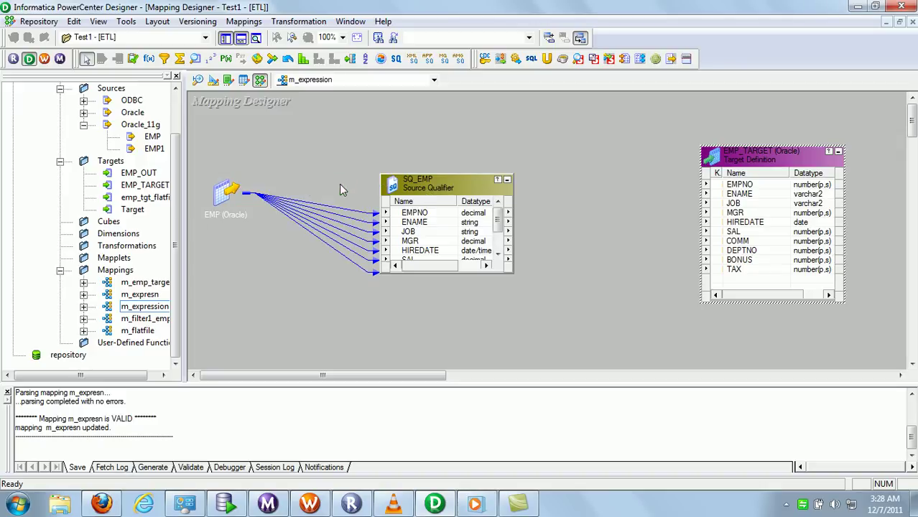
{"action": "left_click_drag", "start_coordinate": [452, 193], "coordinate": [401, 193]}
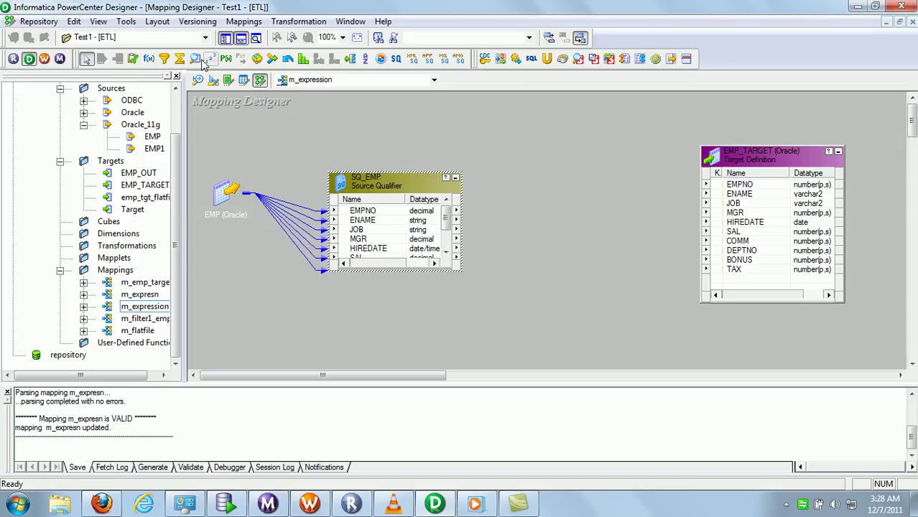
Place an Expression transformation between SQ_EMP and EMP_TARGET, widen it, and enlarge SQ_EMP to show all its ports
{"action": "left_click", "coordinate": [149, 60]}
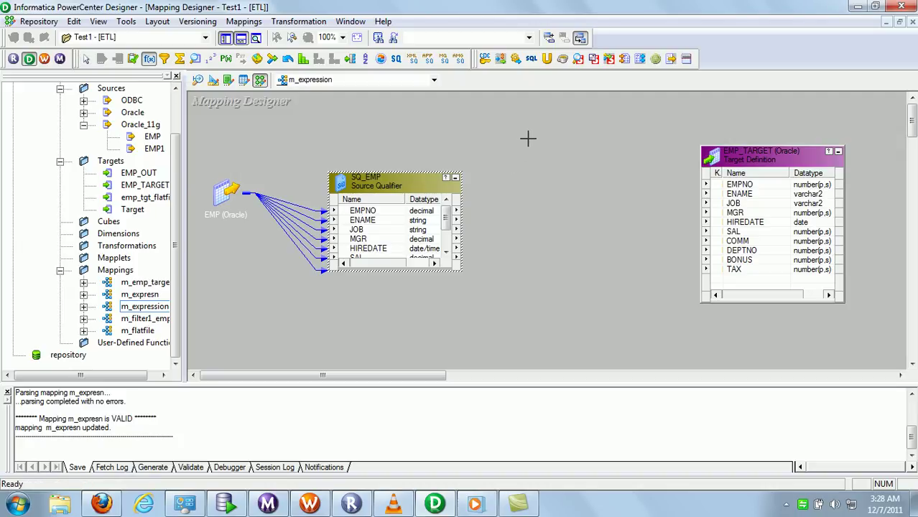
{"action": "left_click_drag", "start_coordinate": [537, 144], "coordinate": [623, 337]}
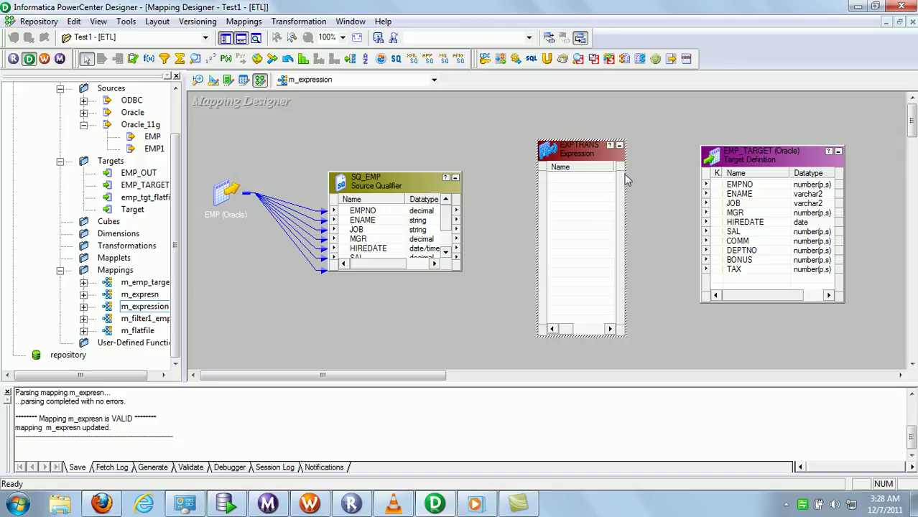
{"action": "left_click_drag", "start_coordinate": [627, 174], "coordinate": [647, 173]}
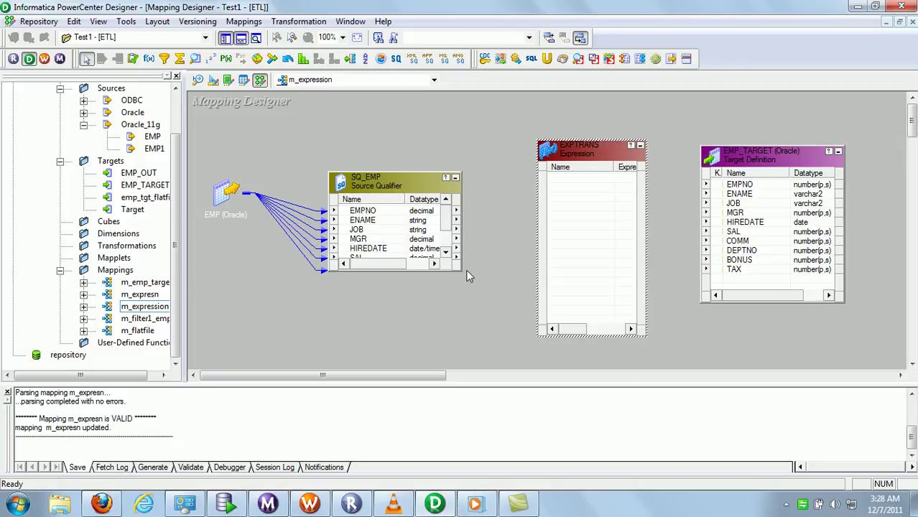
{"action": "left_click_drag", "start_coordinate": [464, 271], "coordinate": [475, 320]}
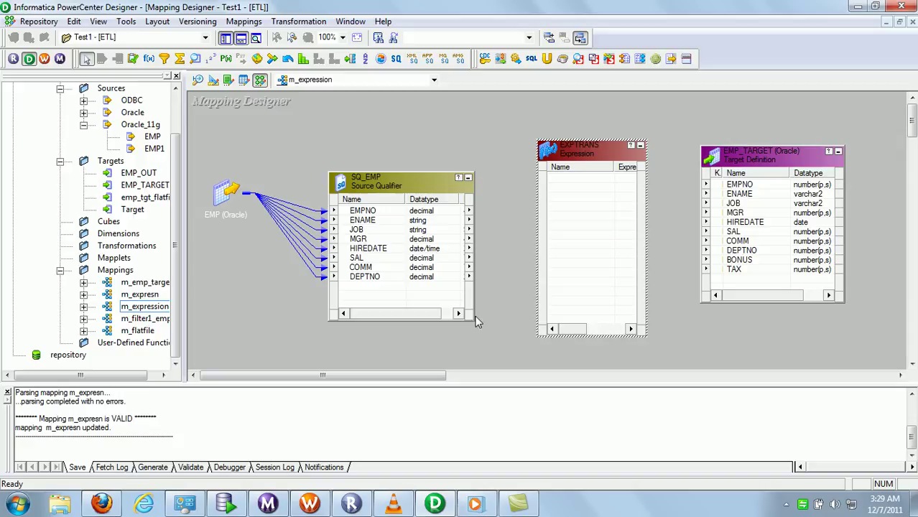
Copy all EMP_TARGET columns into the Expression transformation, then enlarge it and move it clear of the target
{"action": "left_click", "coordinate": [746, 186]}
{"action": "right_click", "coordinate": [746, 186]}
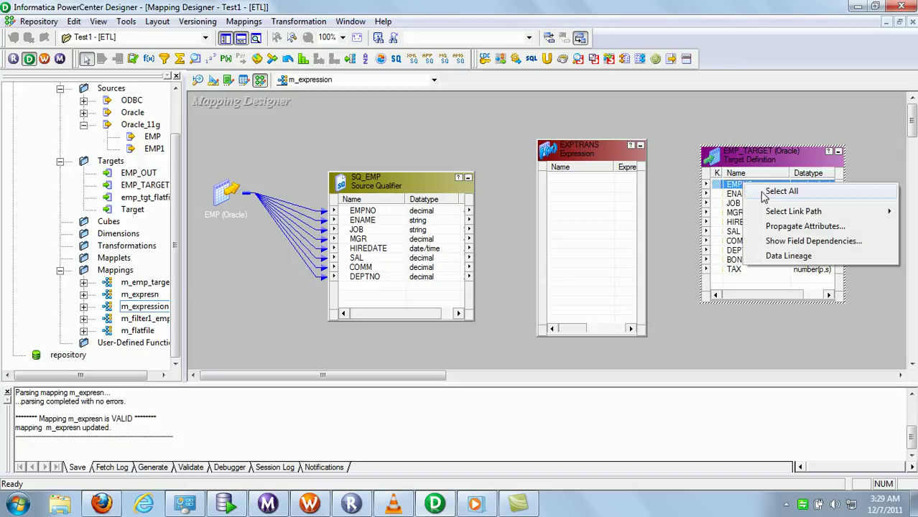
{"action": "left_click", "coordinate": [763, 192]}
{"action": "left_click_drag", "start_coordinate": [725, 190], "coordinate": [570, 184]}
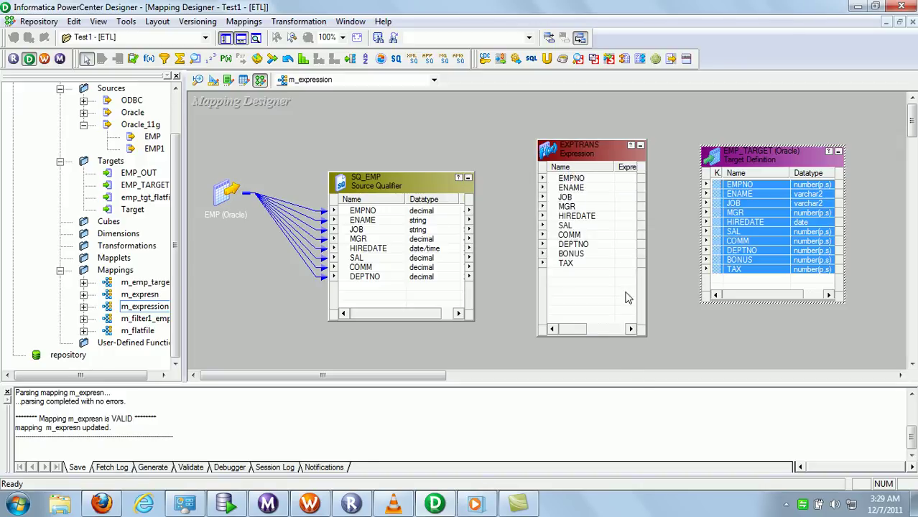
{"action": "left_click_drag", "start_coordinate": [644, 336], "coordinate": [703, 374]}
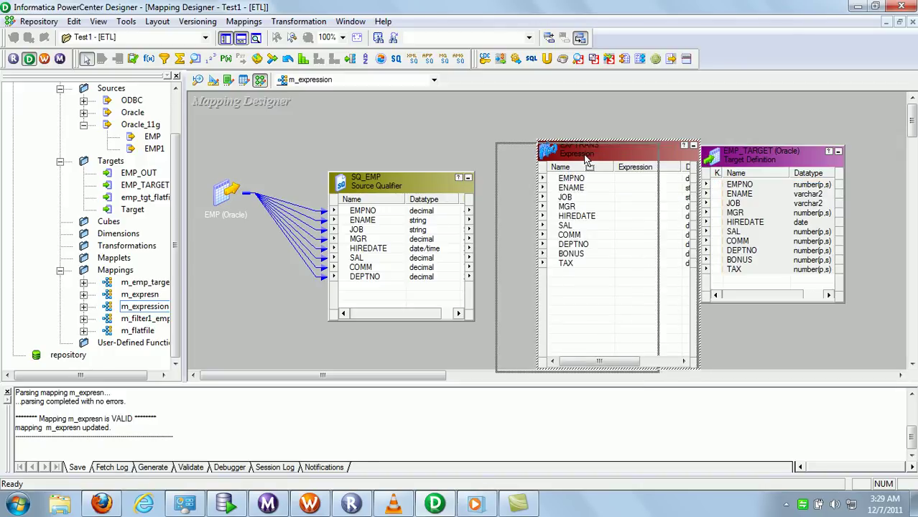
{"action": "left_click_drag", "start_coordinate": [627, 157], "coordinate": [587, 159]}
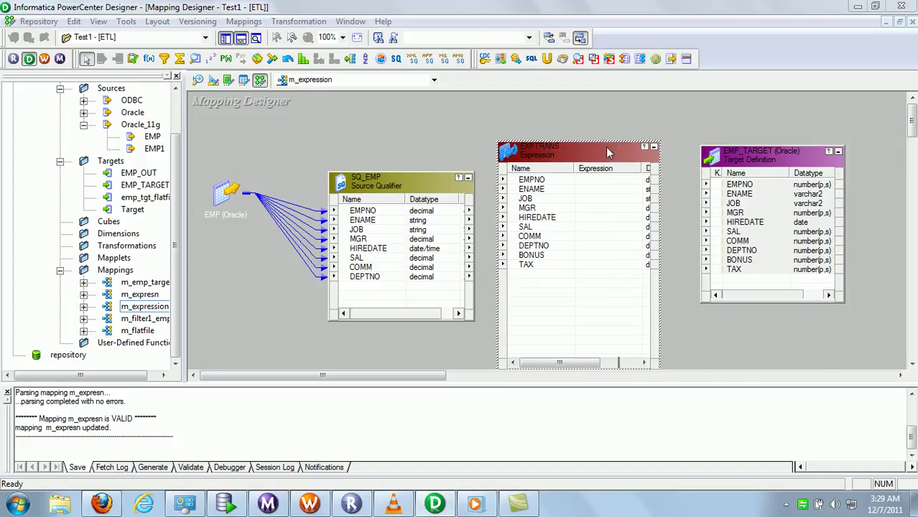
Enable output for all ten EXPTRANS ports, from EMPNO through TAX, and apply the change
{"action": "double_click", "coordinate": [607, 152]}
{"action": "left_click", "coordinate": [306, 117]}
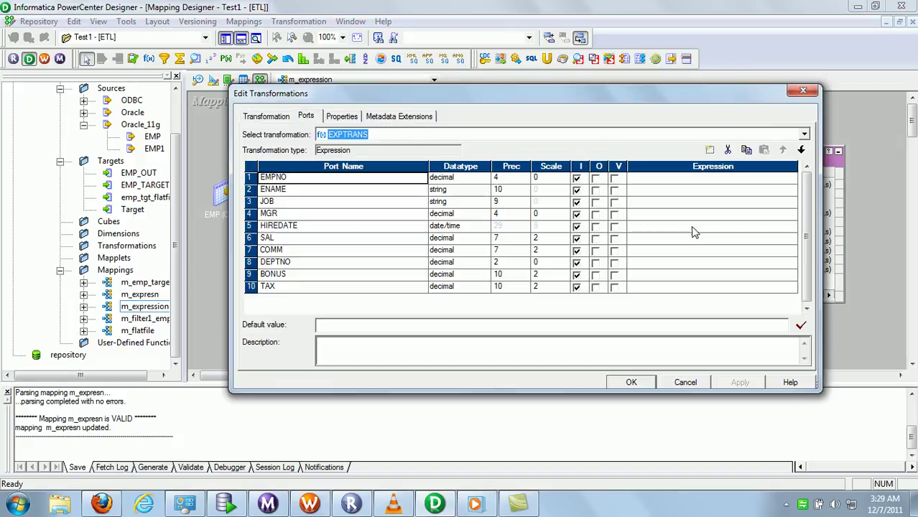
{"action": "left_click", "coordinate": [596, 178]}
{"action": "left_click", "coordinate": [595, 189]}
{"action": "left_click", "coordinate": [596, 202]}
{"action": "left_click", "coordinate": [596, 214]}
{"action": "left_click", "coordinate": [595, 227]}
{"action": "left_click", "coordinate": [596, 238]}
{"action": "left_click", "coordinate": [596, 250]}
{"action": "left_click", "coordinate": [596, 262]}
{"action": "left_click", "coordinate": [596, 274]}
{"action": "left_click", "coordinate": [596, 287]}
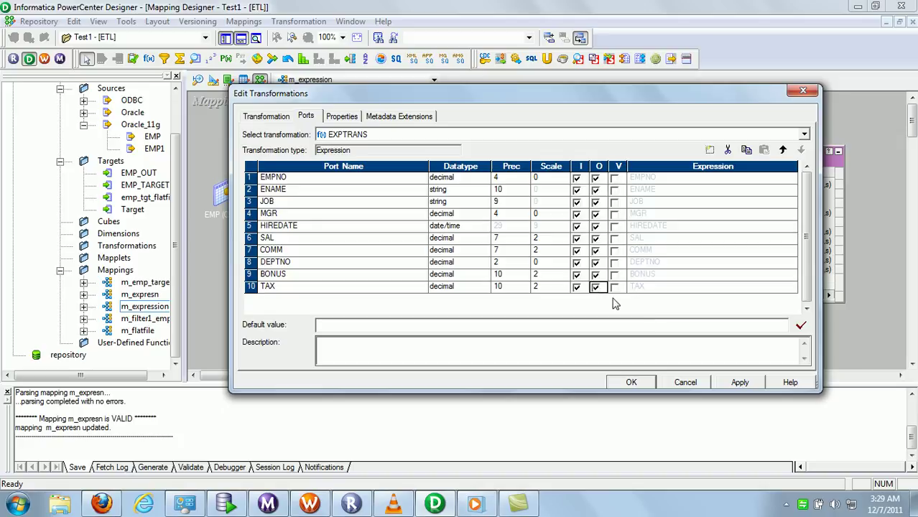
{"action": "left_click", "coordinate": [740, 383]}
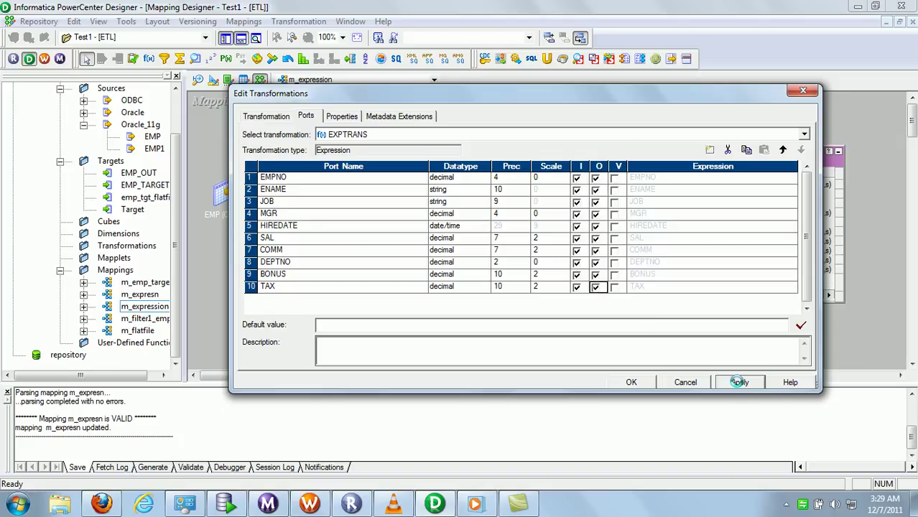
Review the EXPTRANS properties and general transformation settings, then close its editor
{"action": "left_click", "coordinate": [341, 116]}
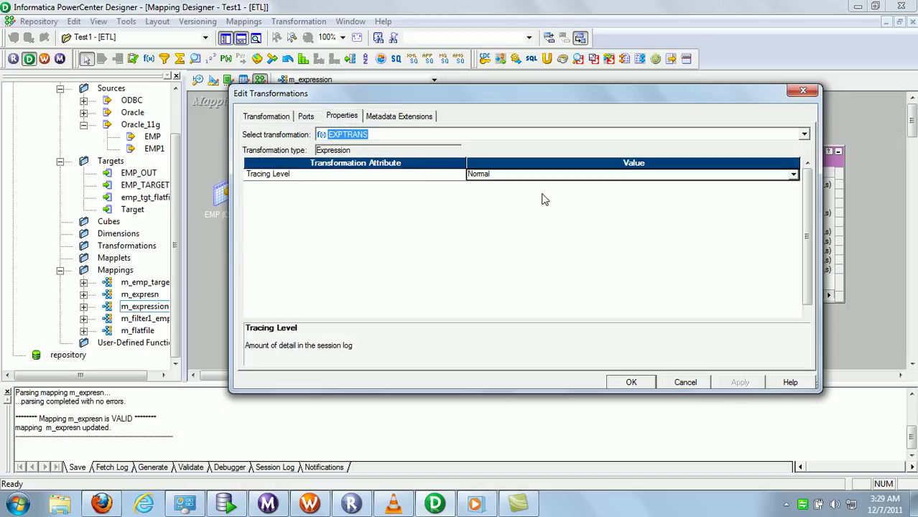
{"action": "left_click", "coordinate": [307, 118]}
{"action": "left_click", "coordinate": [272, 119]}
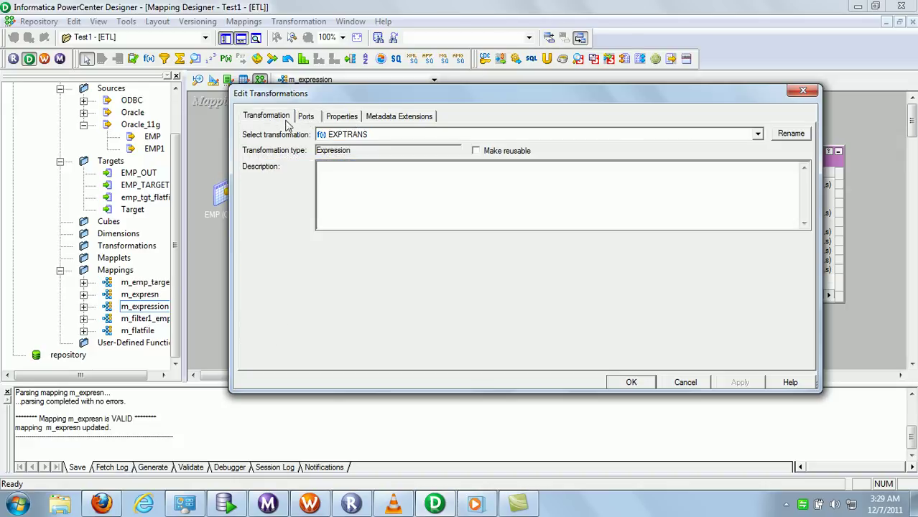
{"action": "left_click", "coordinate": [684, 383]}
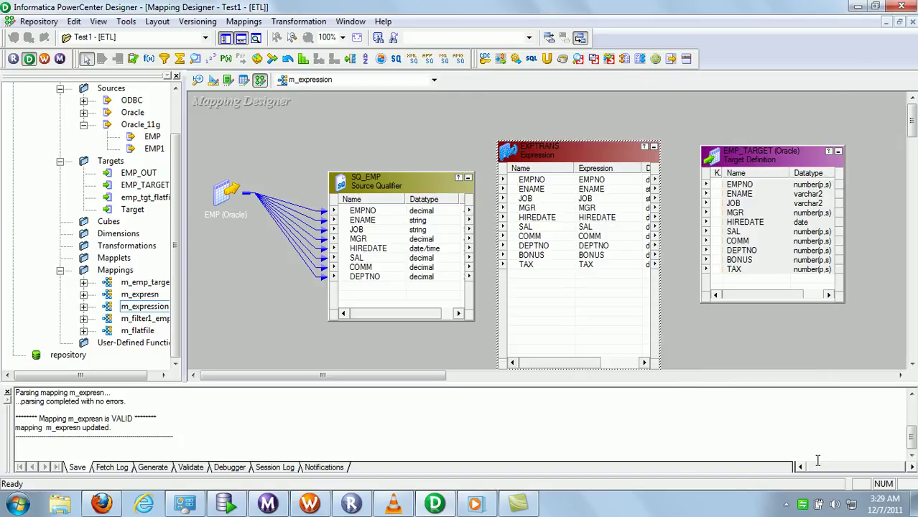
{"action": "left_click", "coordinate": [787, 505]}
{"action": "left_click", "coordinate": [750, 414]}
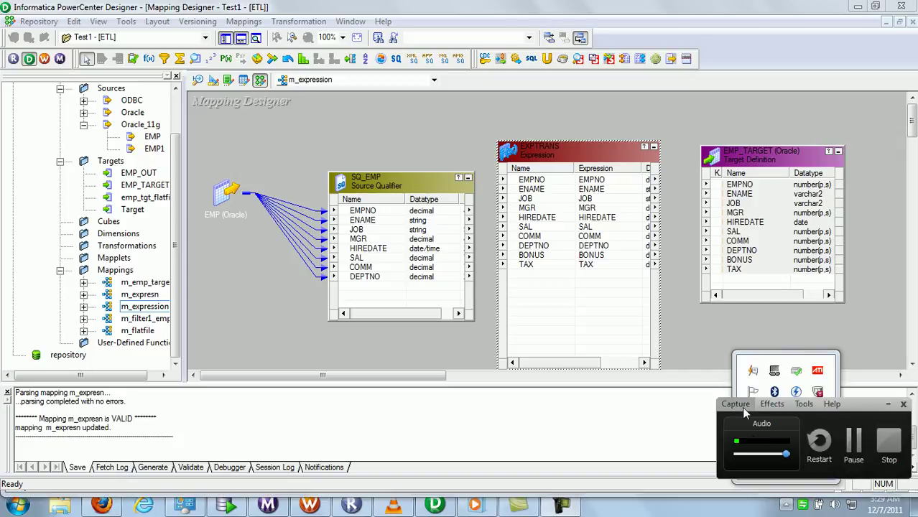
{"action": "left_click", "coordinate": [855, 440]}
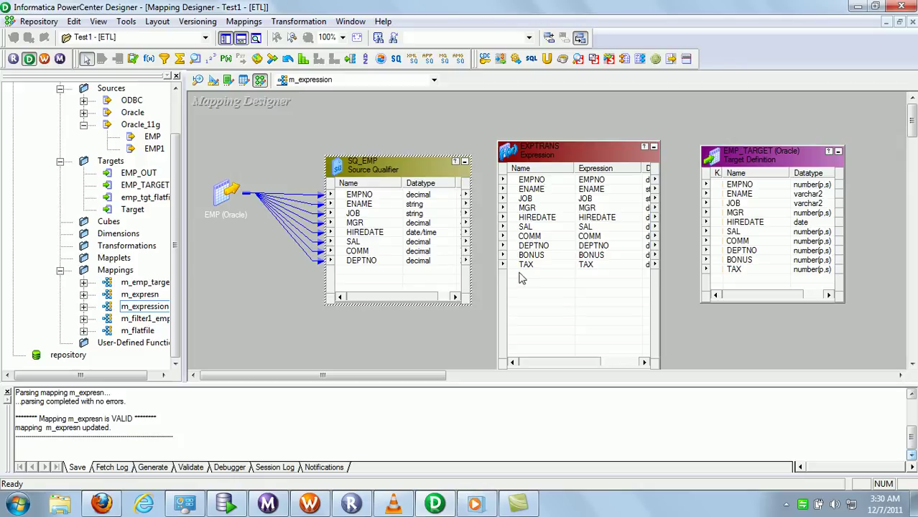
Extend the SQ_EMP source qualifier slightly upward and highlight the BONUS and TAX ports in EXPTRANS
{"action": "left_click", "coordinate": [535, 256]}
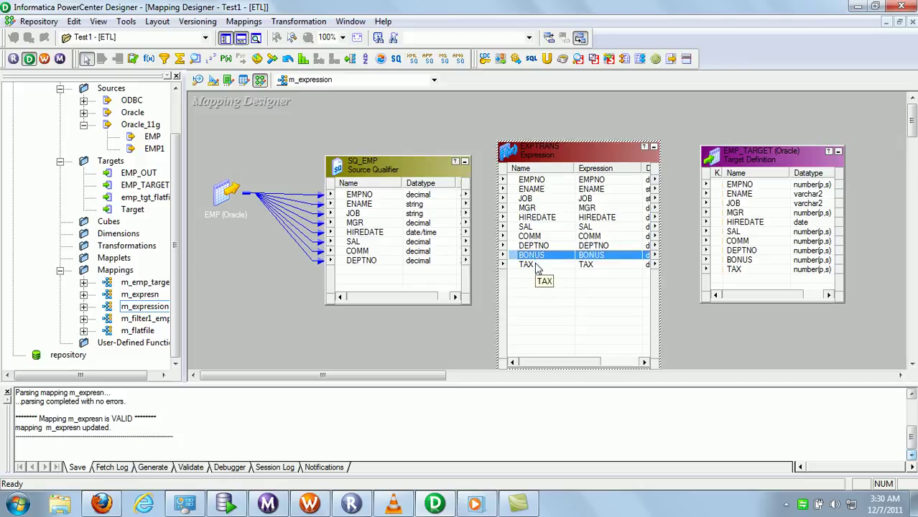
{"action": "left_click", "coordinate": [535, 265]}
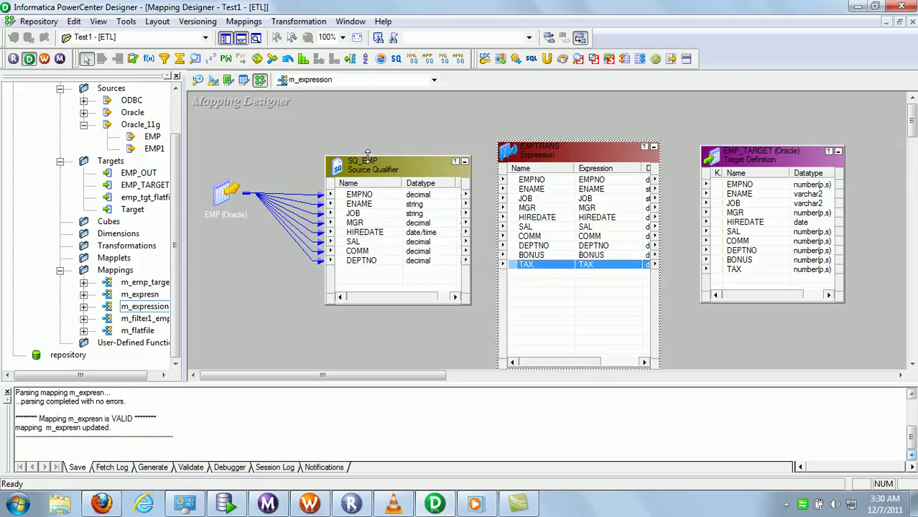
{"action": "left_click_drag", "start_coordinate": [367, 155], "coordinate": [368, 147]}
{"action": "left_click", "coordinate": [523, 256]}
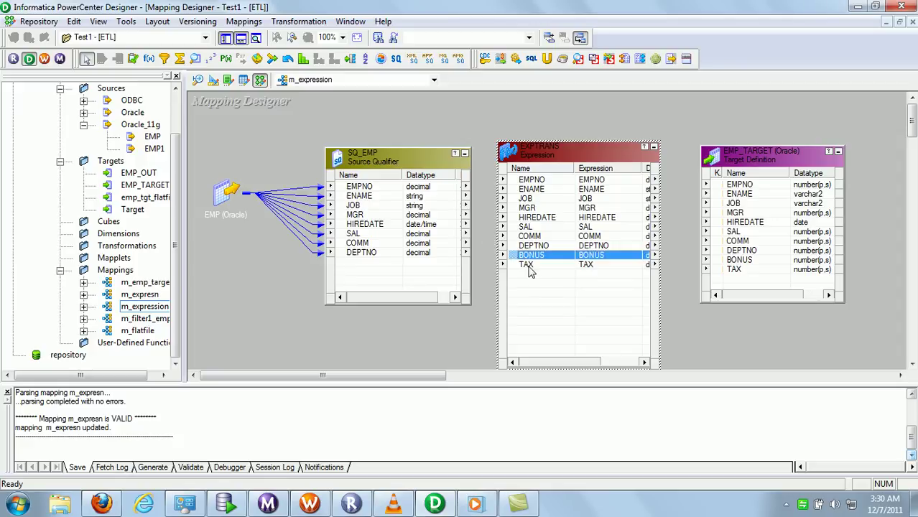
{"action": "left_click", "coordinate": [529, 265]}
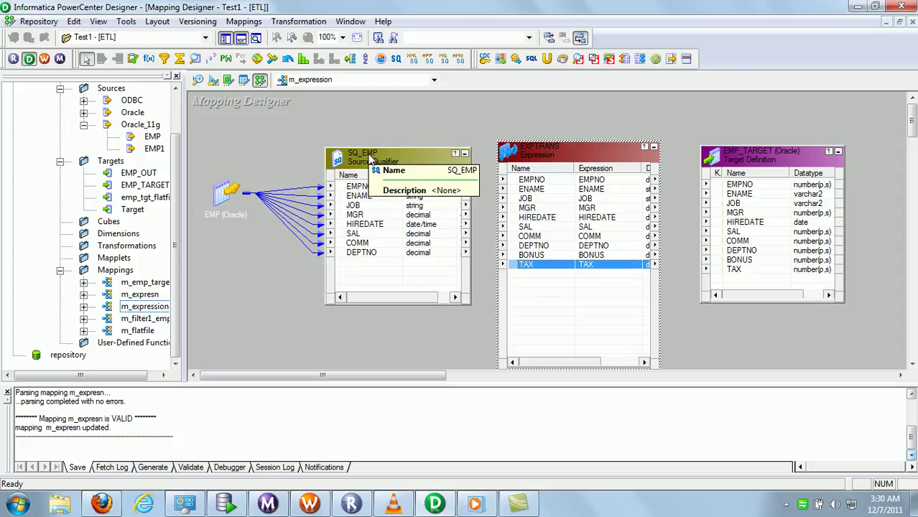
Disable input for the BONUS and TAX ports of EXPTRANS, leaving them as output-only ports
{"action": "double_click", "coordinate": [549, 153]}
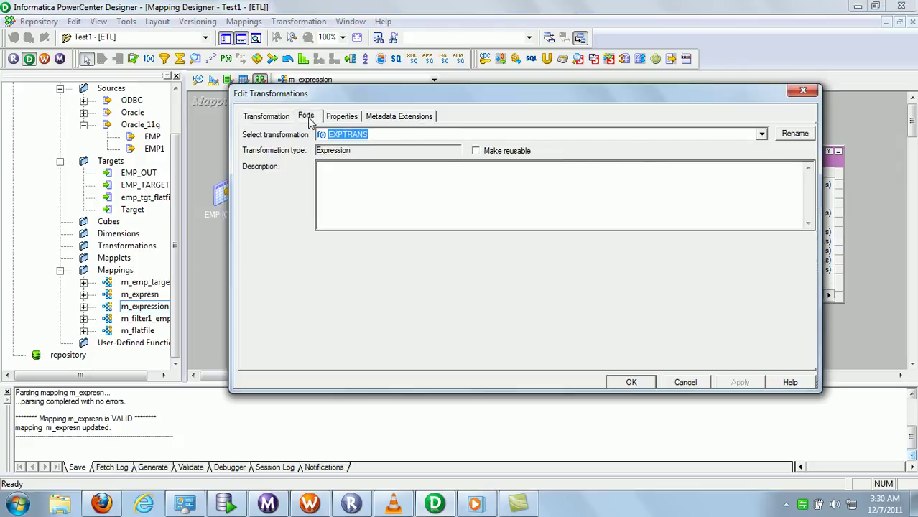
{"action": "left_click", "coordinate": [306, 116]}
{"action": "left_click", "coordinate": [576, 274]}
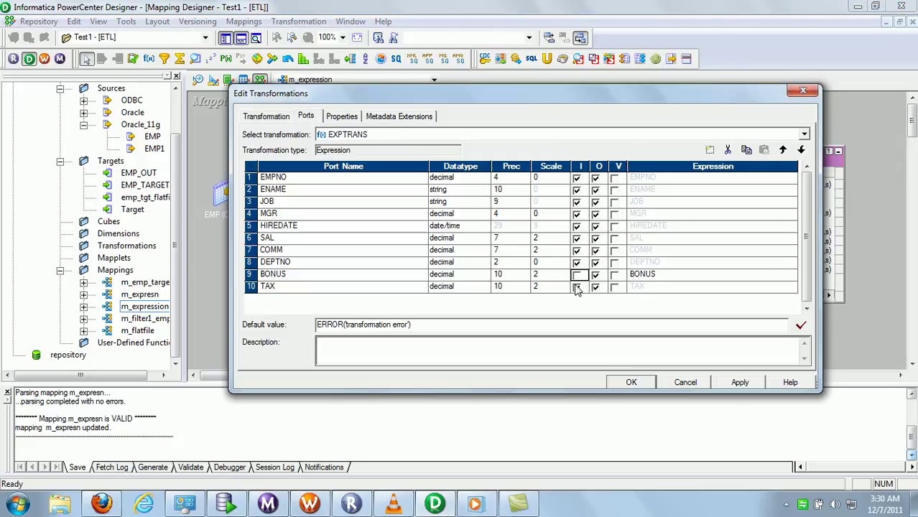
{"action": "left_click", "coordinate": [577, 287]}
{"action": "left_click_drag", "start_coordinate": [547, 100], "coordinate": [536, 294]}
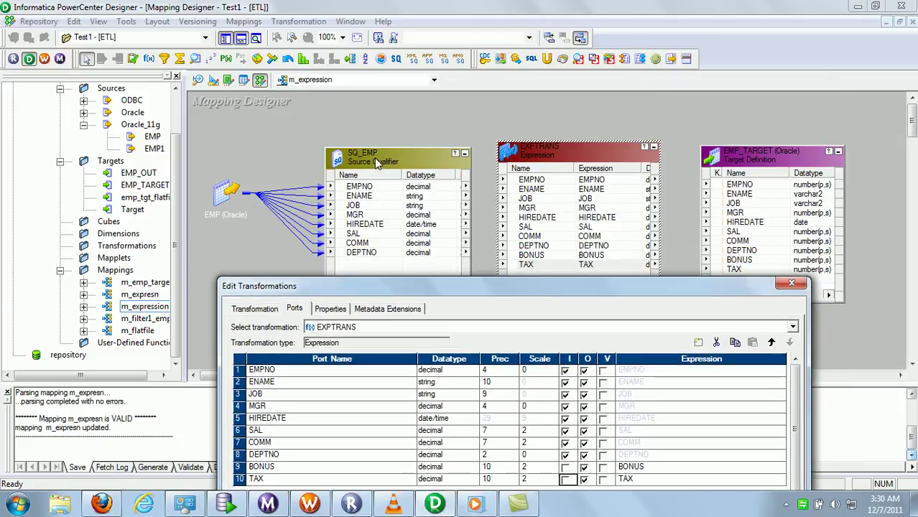
{"action": "left_click_drag", "start_coordinate": [669, 291], "coordinate": [665, 339]}
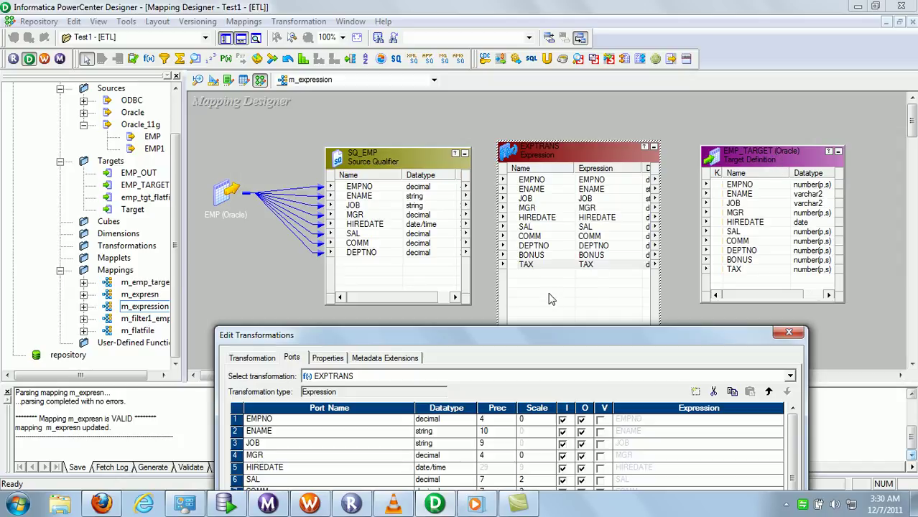
{"action": "left_click_drag", "start_coordinate": [644, 337], "coordinate": [684, 126]}
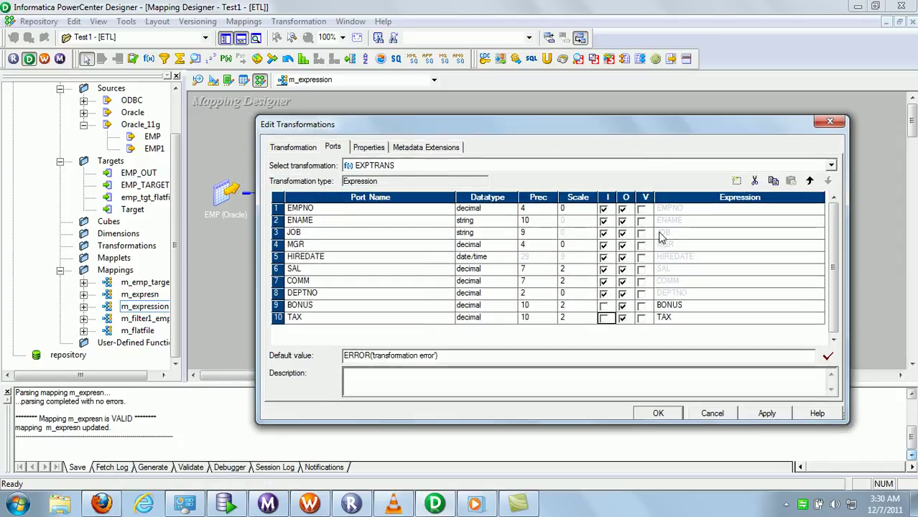
Open the BONUS port's expression for editing, list the available ports and clear the default formula
{"action": "left_click", "coordinate": [694, 308]}
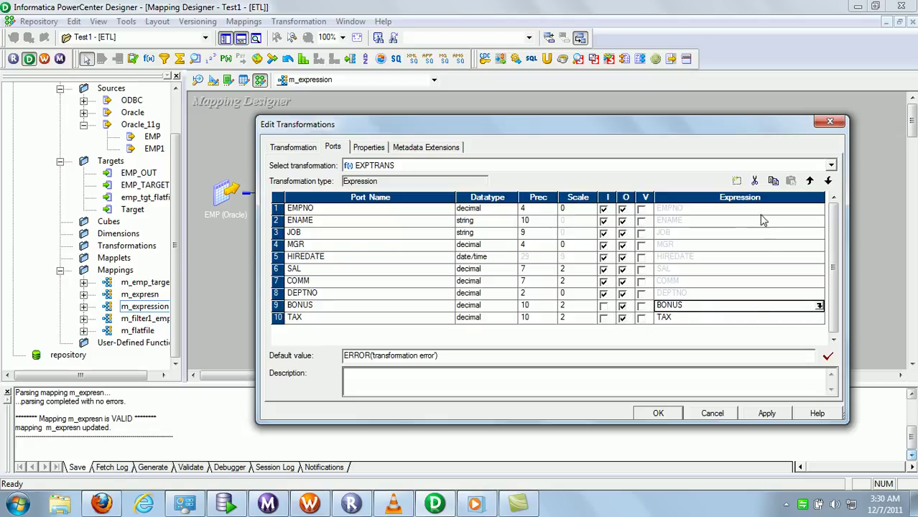
{"action": "left_click", "coordinate": [819, 307]}
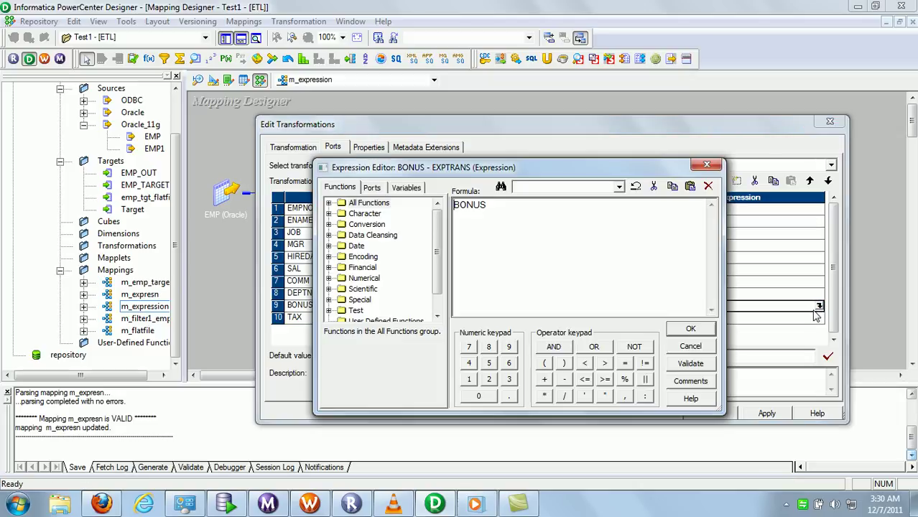
{"action": "left_click", "coordinate": [373, 187]}
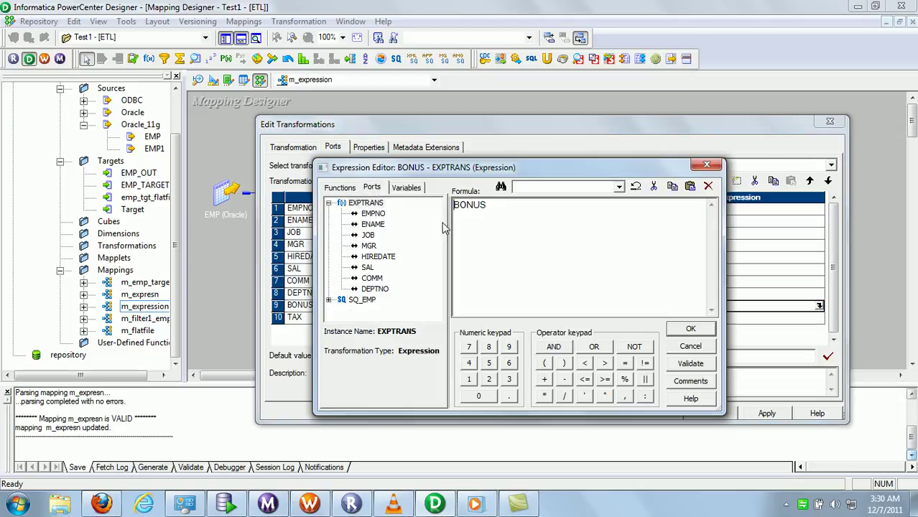
{"action": "left_click_drag", "start_coordinate": [489, 207], "coordinate": [453, 207]}
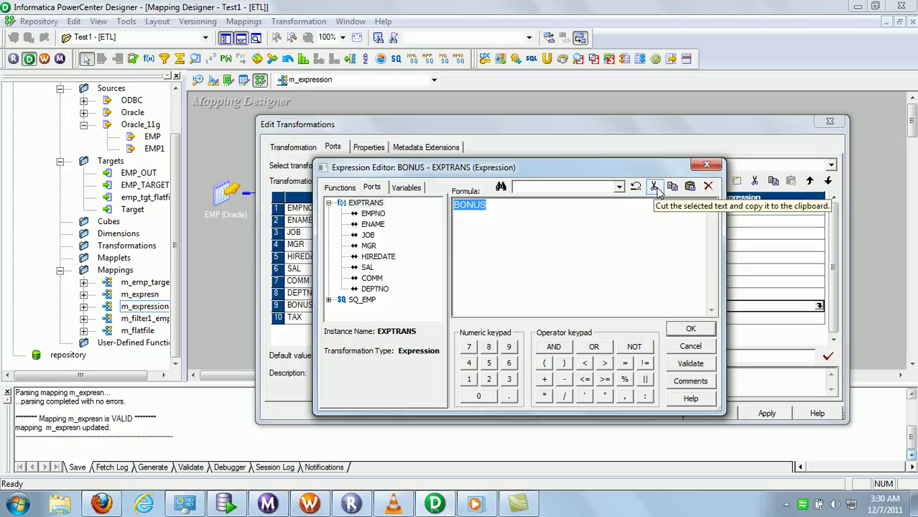
{"action": "left_click", "coordinate": [708, 187]}
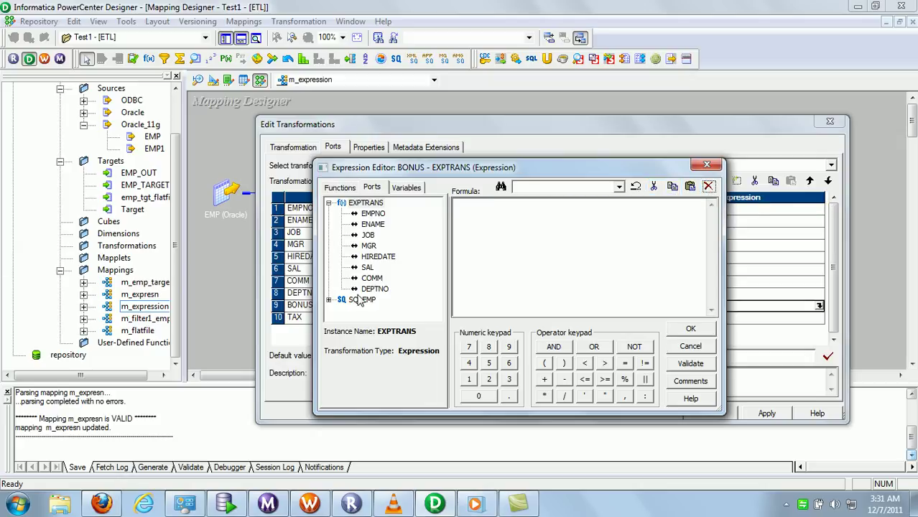
{"action": "left_click_drag", "start_coordinate": [552, 170], "coordinate": [568, 189]}
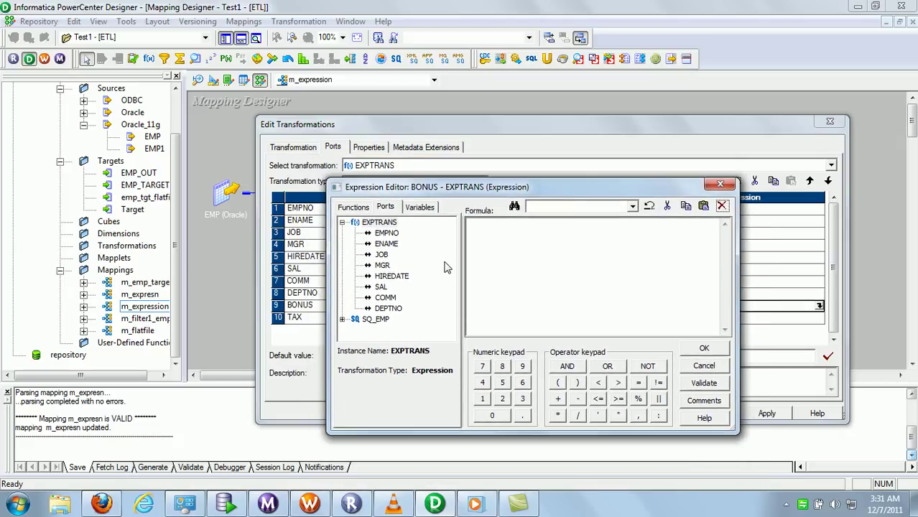
{"action": "left_click", "coordinate": [498, 247]}
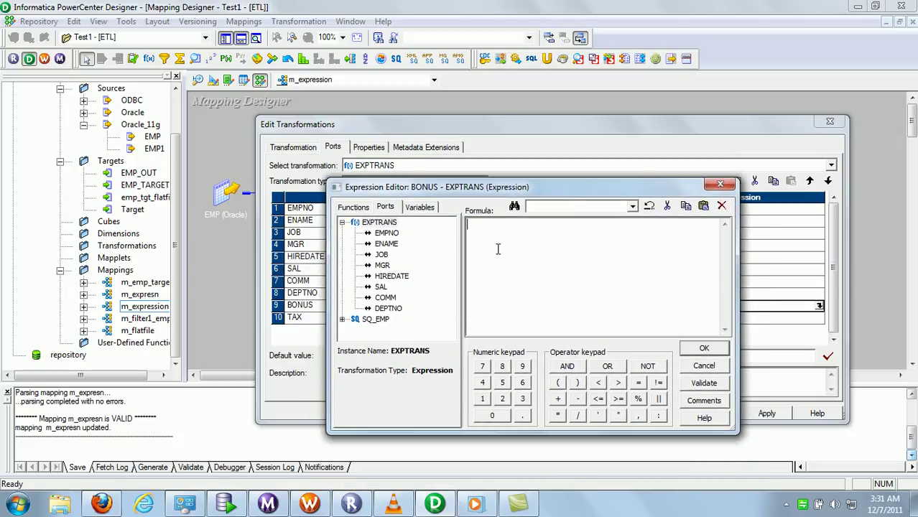
Build the BONUS formula SAL * 0.3, validate it and accept the expression
{"action": "double_click", "coordinate": [380, 288]}
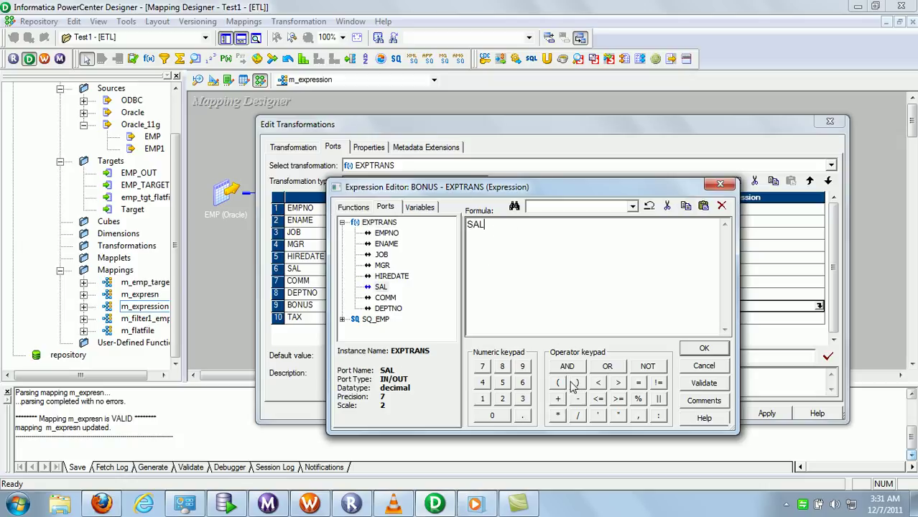
{"action": "left_click", "coordinate": [557, 416]}
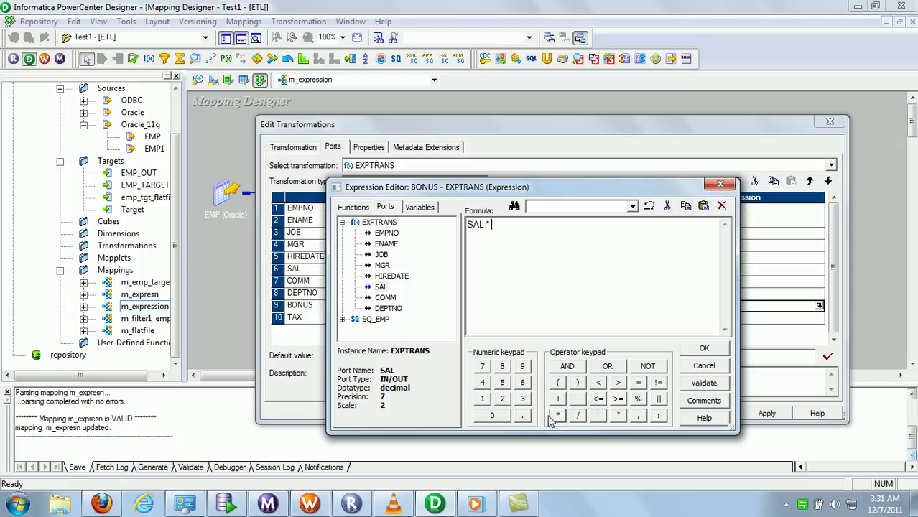
{"action": "left_click", "coordinate": [493, 416]}
{"action": "left_click", "coordinate": [522, 416]}
{"action": "left_click", "coordinate": [522, 400]}
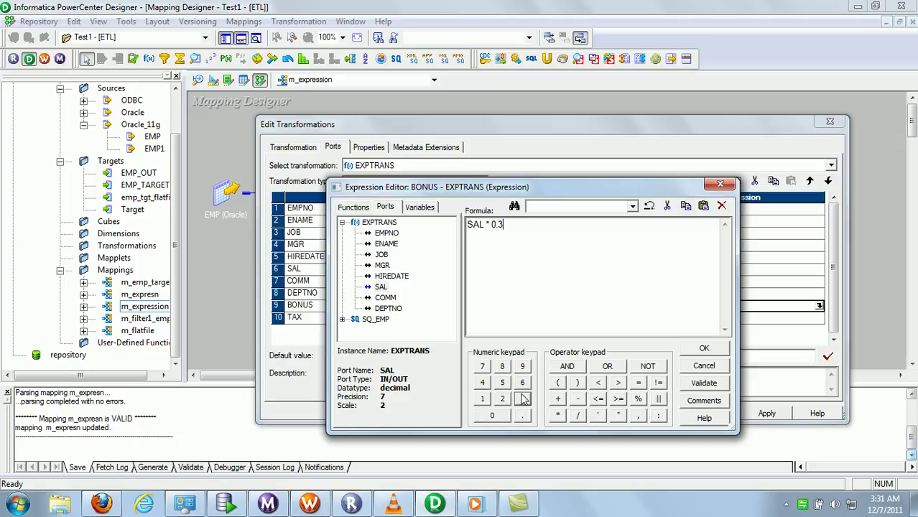
{"action": "left_click", "coordinate": [704, 384]}
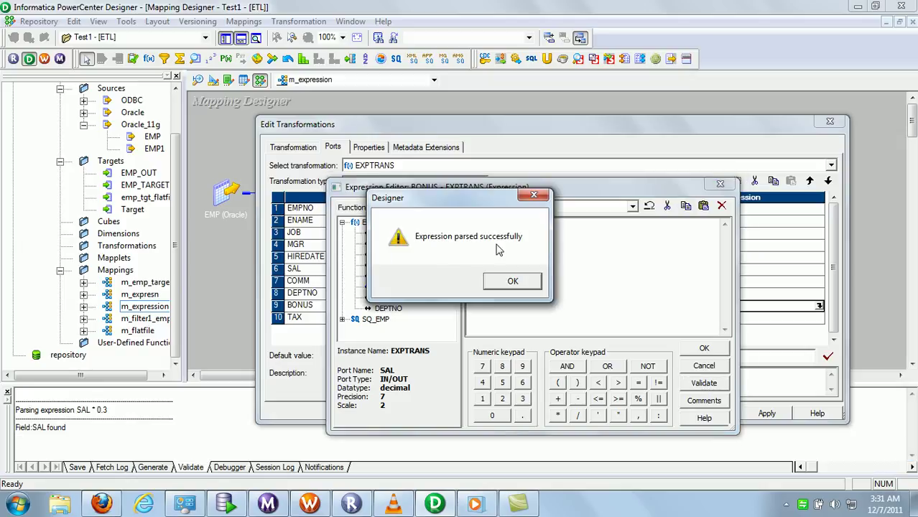
{"action": "left_click", "coordinate": [513, 282]}
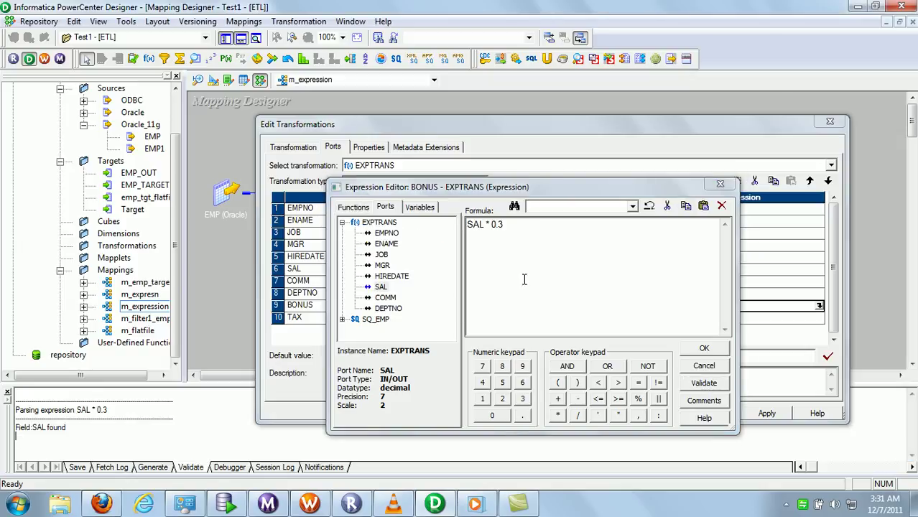
{"action": "left_click", "coordinate": [706, 351]}
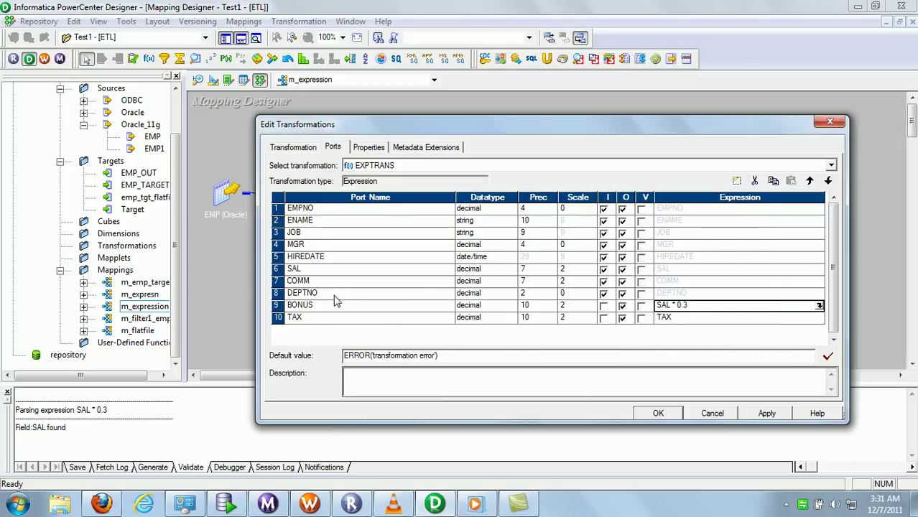
Open the TAX port's expression for editing, list the available ports and clear the default formula
{"action": "left_click", "coordinate": [683, 319]}
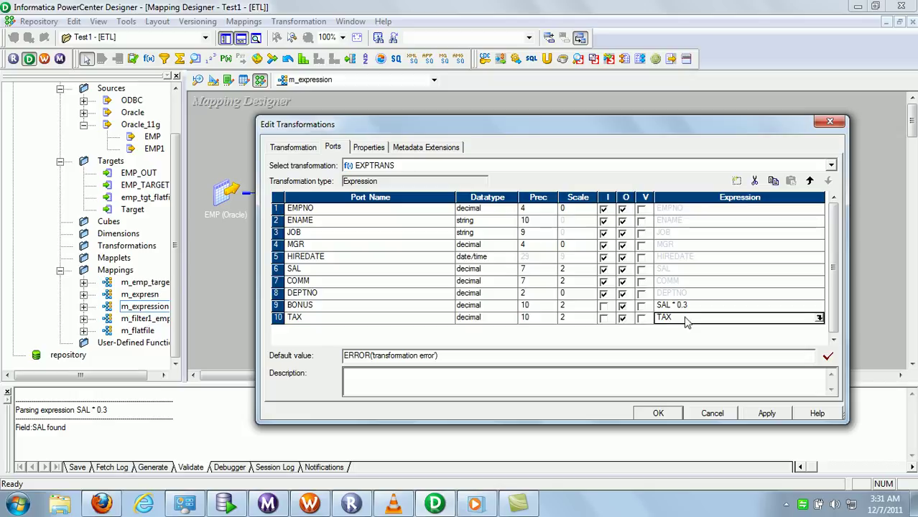
{"action": "left_click", "coordinate": [819, 319]}
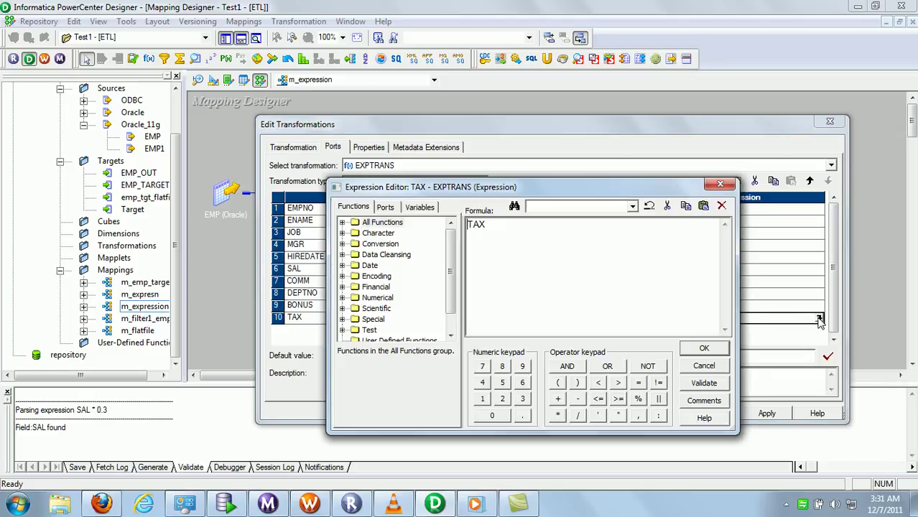
{"action": "left_click", "coordinate": [385, 209]}
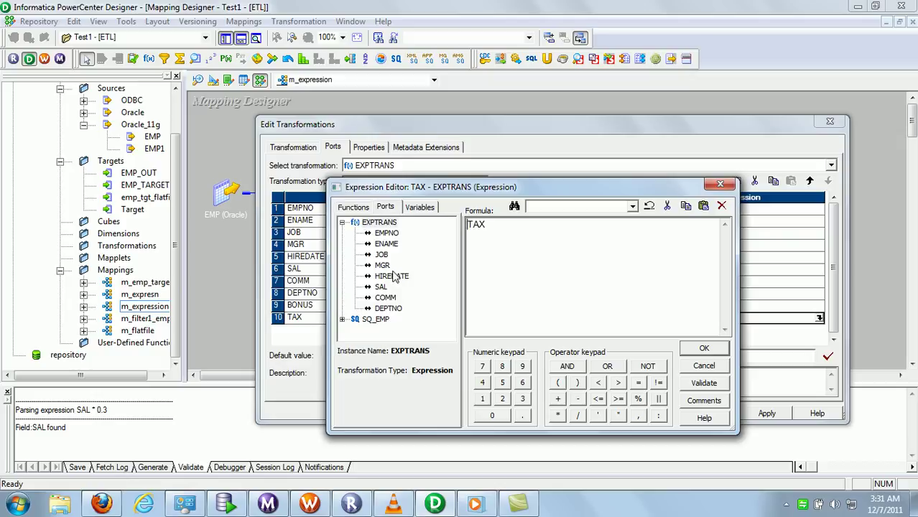
{"action": "left_click", "coordinate": [721, 206]}
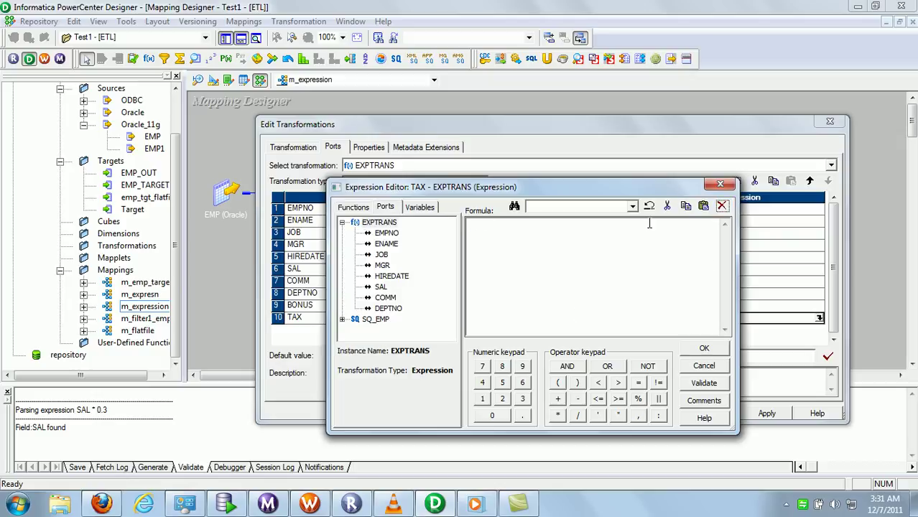
{"action": "double_click", "coordinate": [380, 288]}
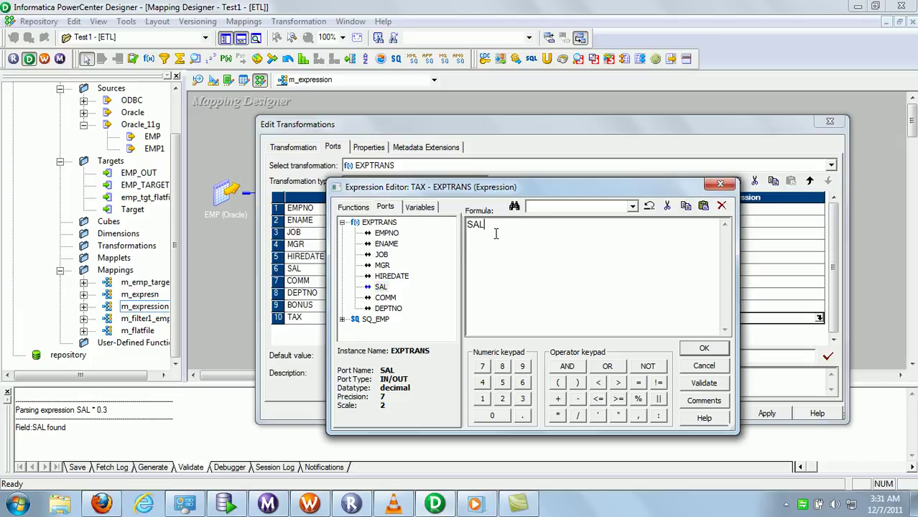
{"action": "left_click", "coordinate": [558, 416]}
{"action": "left_click", "coordinate": [523, 417]}
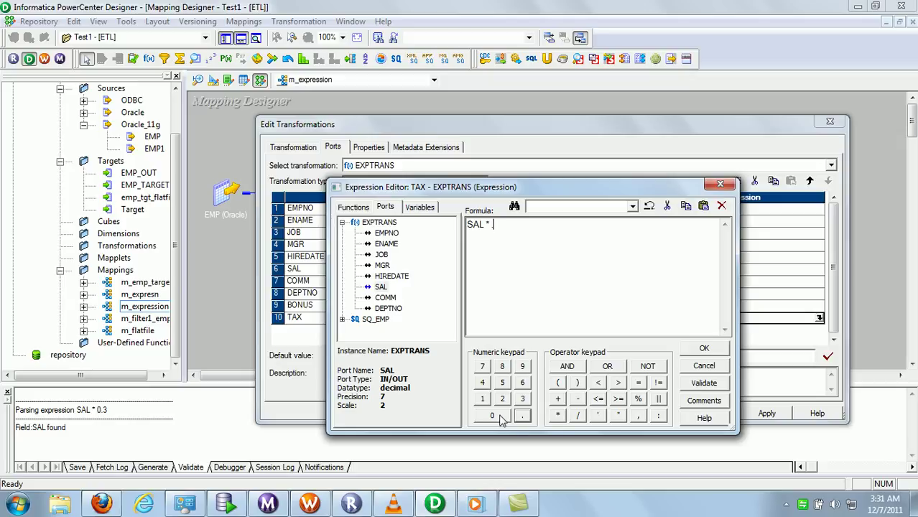
{"action": "left_click", "coordinate": [722, 206]}
Build the TAX formula SAL * 0.1, validate and accept it, and apply the port changes to EXPTRANS
{"action": "left_click", "coordinate": [380, 288]}
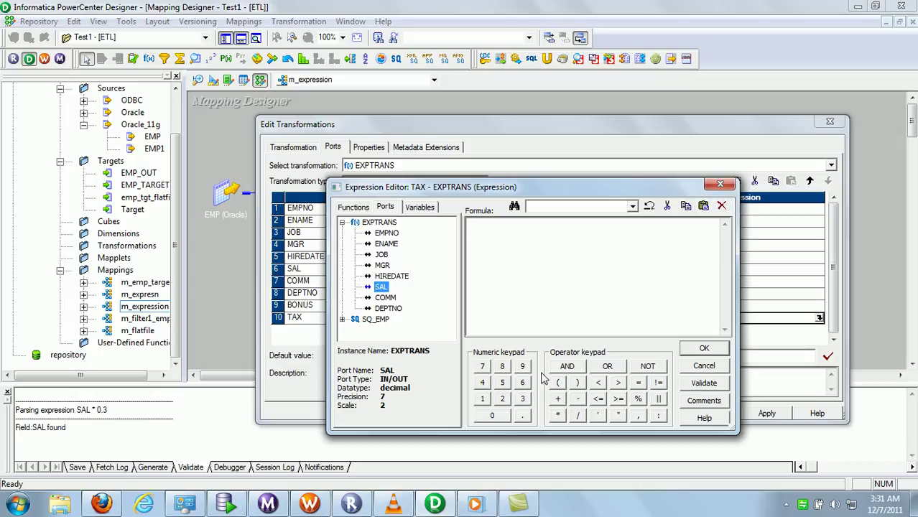
{"action": "double_click", "coordinate": [382, 288]}
{"action": "left_click", "coordinate": [558, 416]}
{"action": "left_click", "coordinate": [492, 416]}
{"action": "left_click", "coordinate": [523, 416]}
{"action": "left_click", "coordinate": [483, 399]}
{"action": "left_click", "coordinate": [704, 383]}
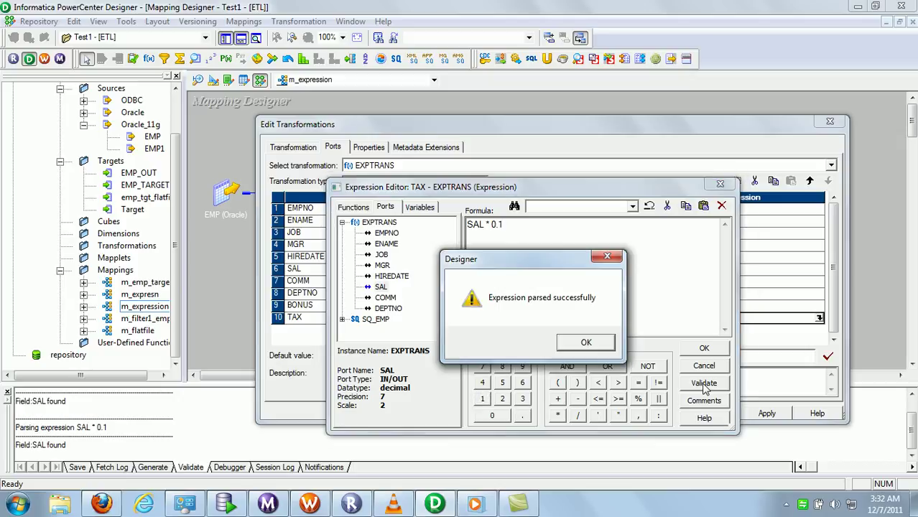
{"action": "left_click", "coordinate": [585, 343]}
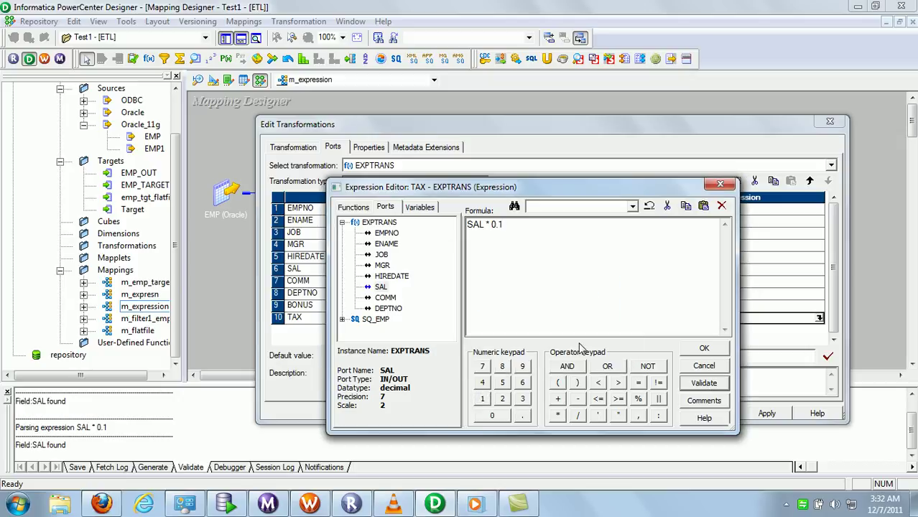
{"action": "left_click", "coordinate": [703, 349]}
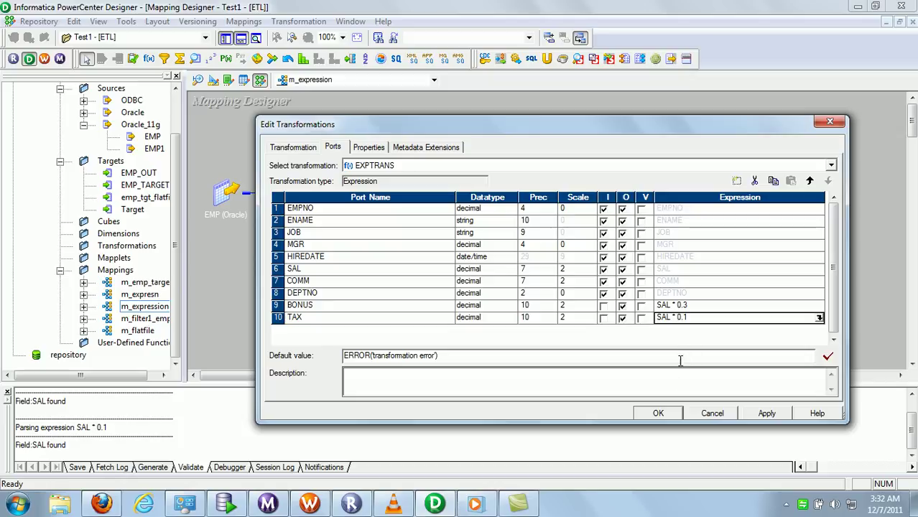
{"action": "left_click", "coordinate": [766, 415]}
{"action": "left_click", "coordinate": [659, 414]}
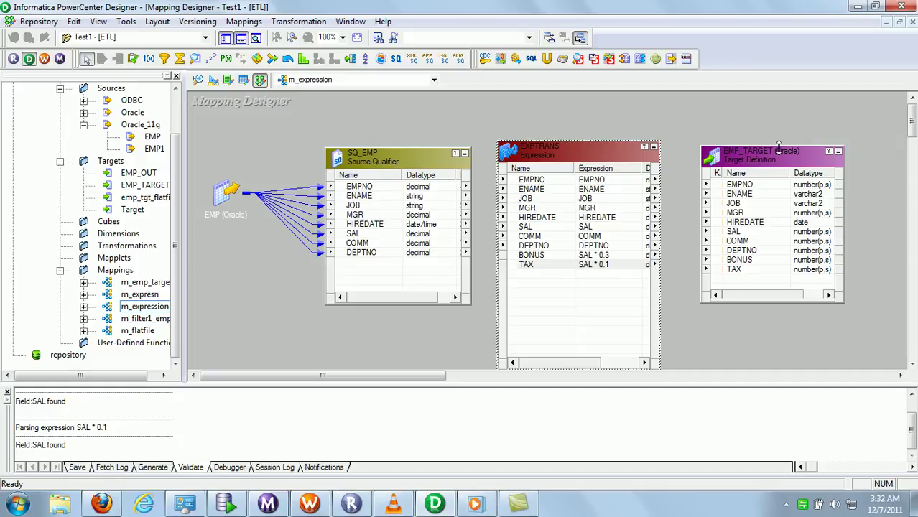
Enlarge the EMP_TARGET box vertically and move it slightly closer to EXPTRANS
{"action": "left_click_drag", "start_coordinate": [779, 146], "coordinate": [779, 140]}
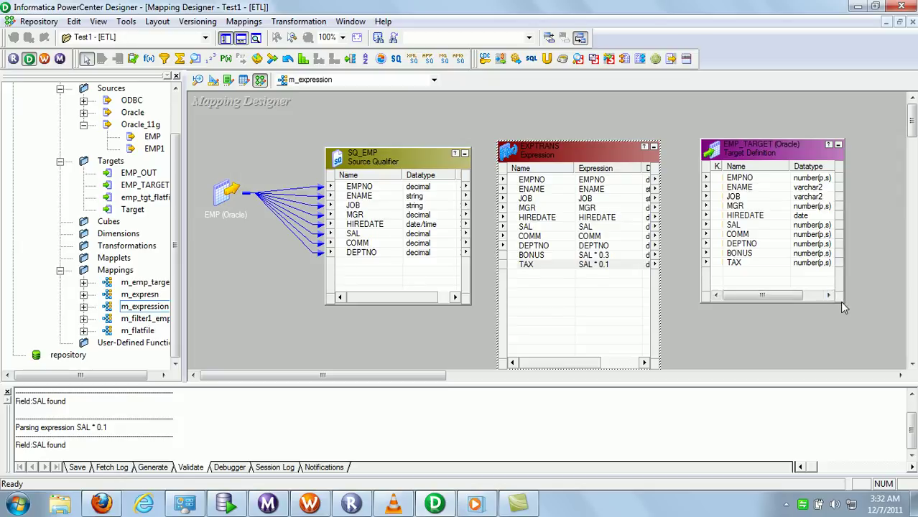
{"action": "left_click_drag", "start_coordinate": [843, 307], "coordinate": [835, 338]}
{"action": "left_click_drag", "start_coordinate": [759, 154], "coordinate": [735, 155]}
Link all EXPTRANS ports, from EMPNO through TAX, to the matching EMP_TARGET columns
{"action": "right_click", "coordinate": [585, 185]}
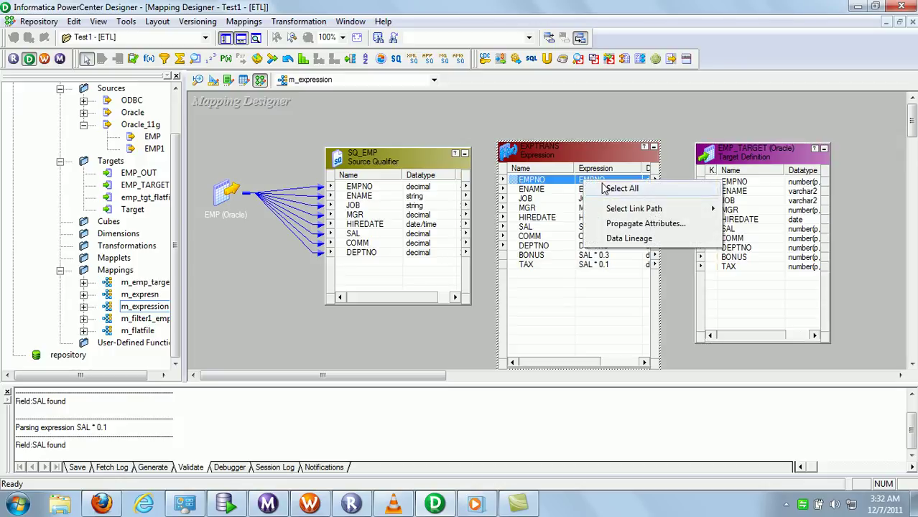
{"action": "left_click", "coordinate": [618, 189]}
{"action": "left_click_drag", "start_coordinate": [640, 184], "coordinate": [699, 185]}
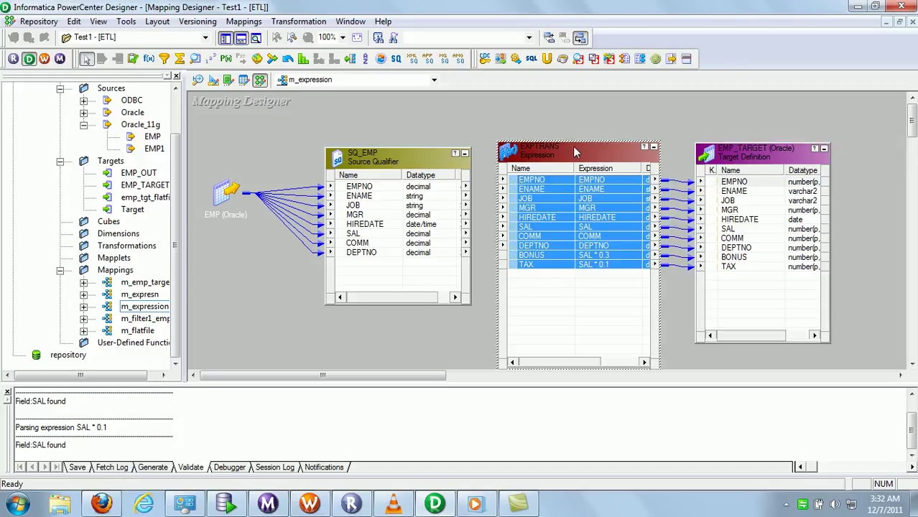
Link all SQ_EMP ports, from EMPNO through DEPTNO, to the matching EXPTRANS ports
{"action": "left_click", "coordinate": [380, 189]}
{"action": "right_click", "coordinate": [374, 188]}
{"action": "left_click", "coordinate": [399, 191]}
{"action": "left_click_drag", "start_coordinate": [450, 190], "coordinate": [512, 184]}
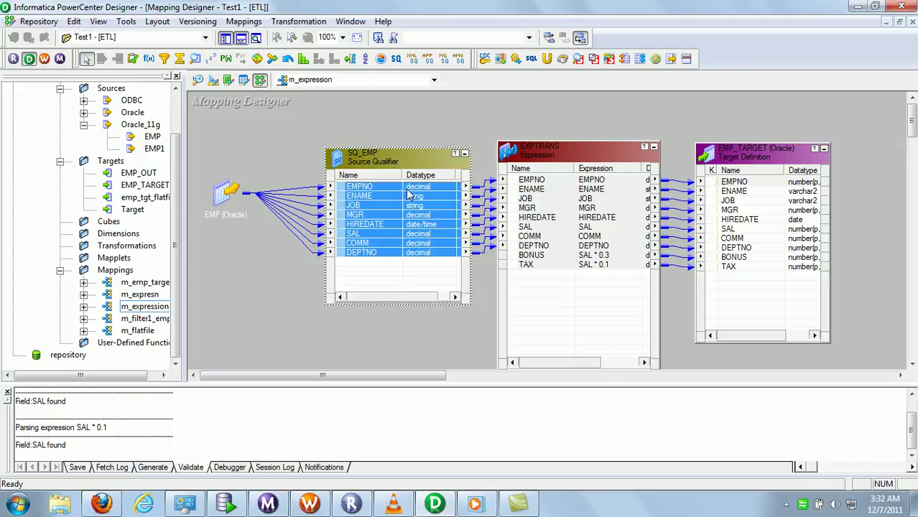
Tidy the mapping layout by moving SQ_EMP, EXPTRANS and EMP_TARGET upward with more spacing, and widen the EXPTRANS box
{"action": "left_click_drag", "start_coordinate": [388, 164], "coordinate": [365, 145]}
{"action": "left_click_drag", "start_coordinate": [551, 149], "coordinate": [552, 137]}
{"action": "left_click_drag", "start_coordinate": [730, 158], "coordinate": [741, 146]}
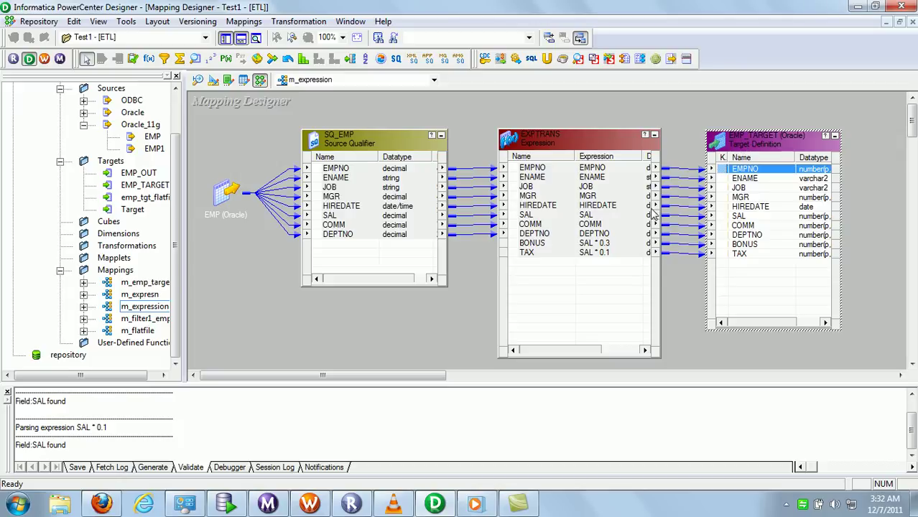
{"action": "left_click_drag", "start_coordinate": [665, 154], "coordinate": [673, 158]}
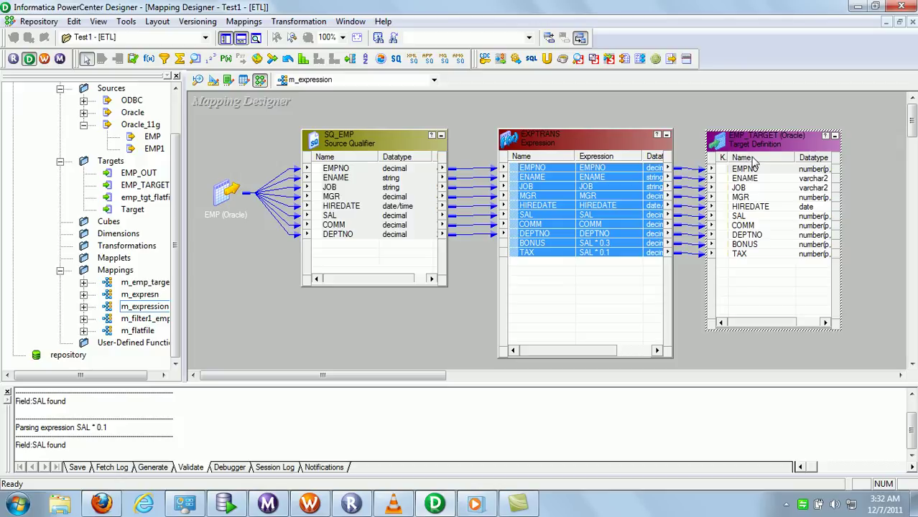
{"action": "left_click", "coordinate": [601, 169]}
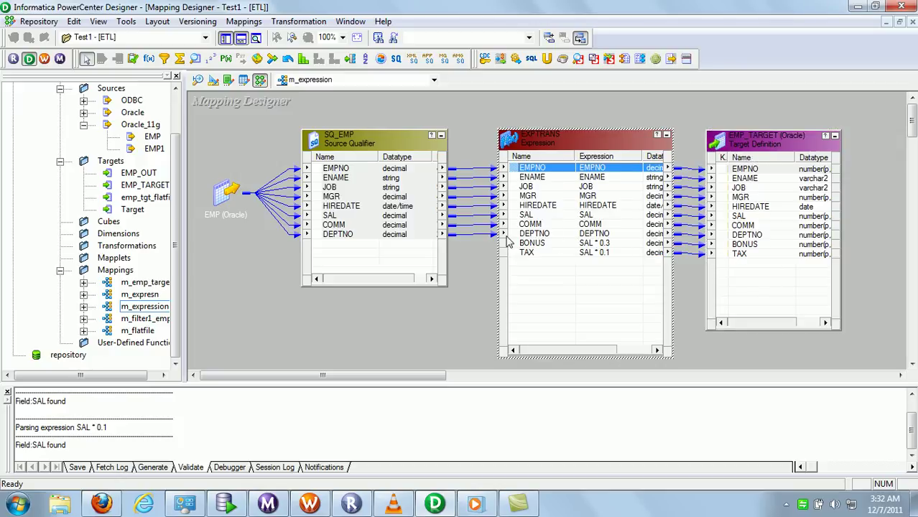
Save the mapping to the repository and switch to the Workflow Designer in PowerCenter Workflow Manager
{"action": "left_click", "coordinate": [39, 22]}
{"action": "left_click", "coordinate": [58, 202]}
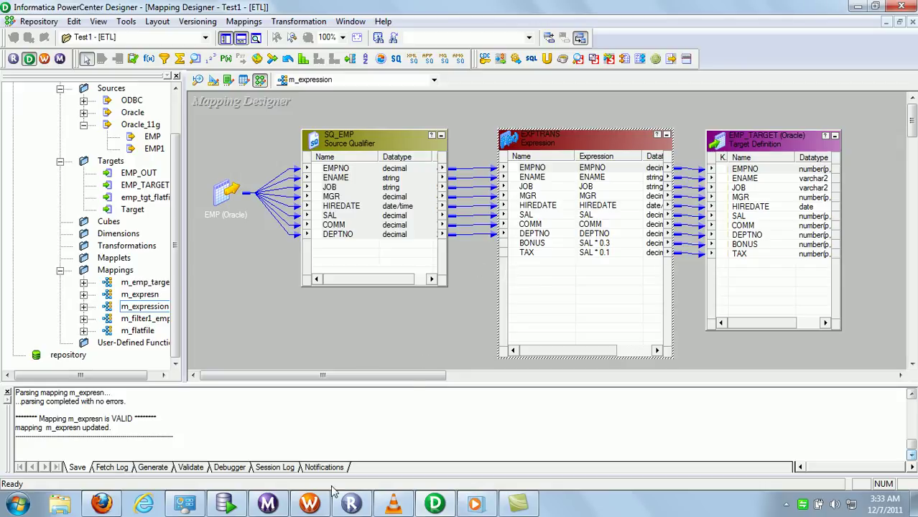
{"action": "left_click", "coordinate": [308, 505]}
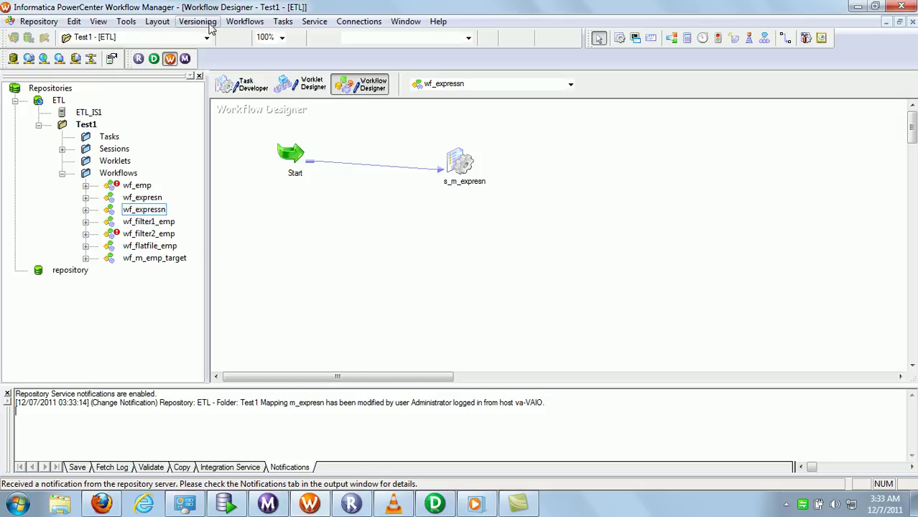
{"action": "left_click", "coordinate": [127, 22]}
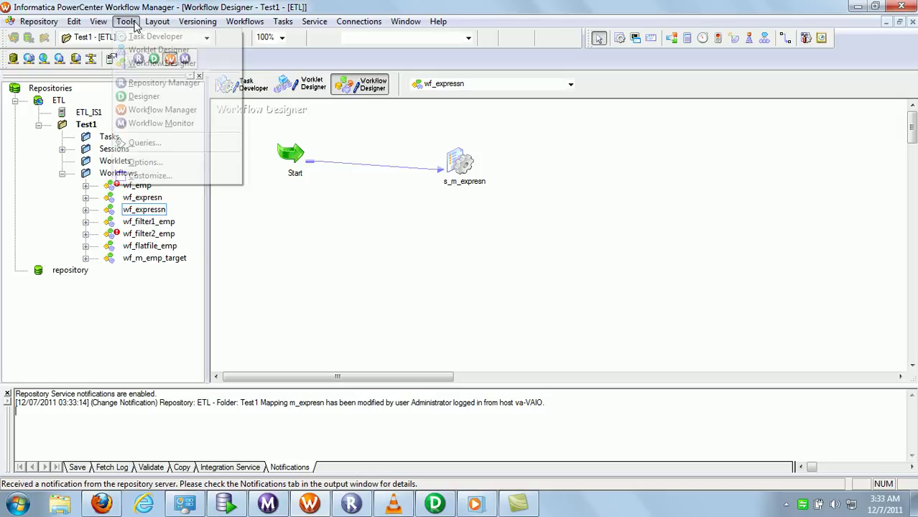
{"action": "left_click", "coordinate": [152, 65]}
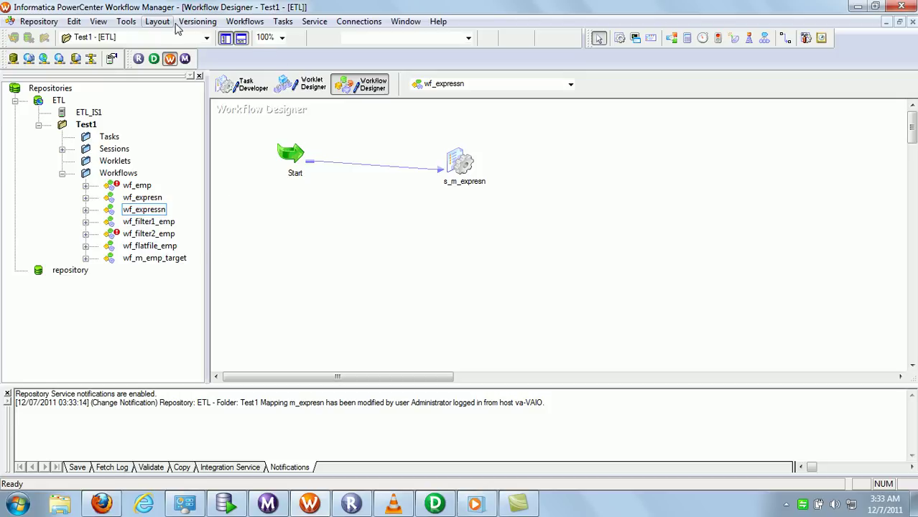
{"action": "left_click", "coordinate": [282, 22]}
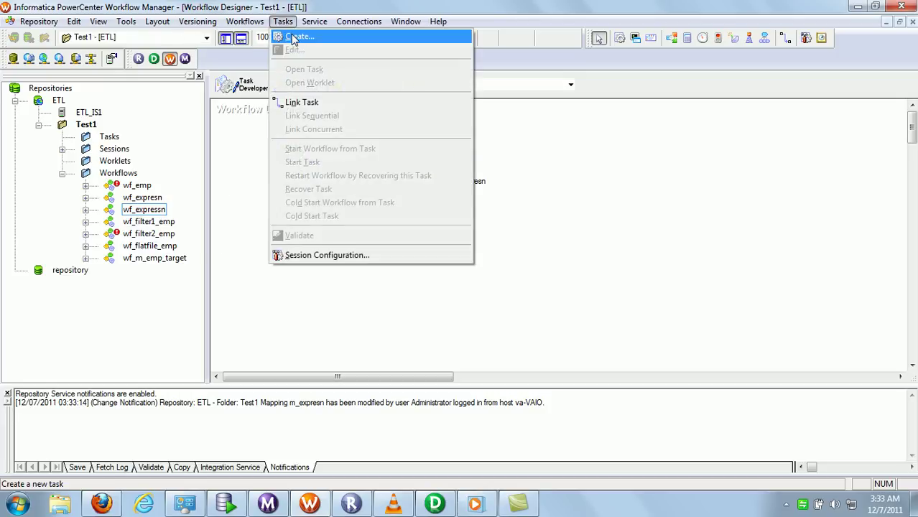
{"action": "left_click", "coordinate": [298, 36]}
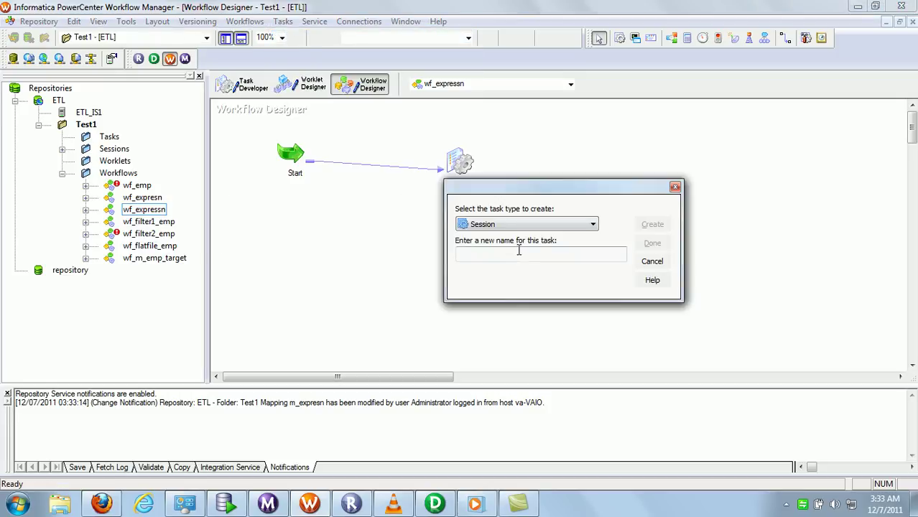
{"action": "left_click", "coordinate": [675, 189]}
{"action": "left_click", "coordinate": [246, 21]}
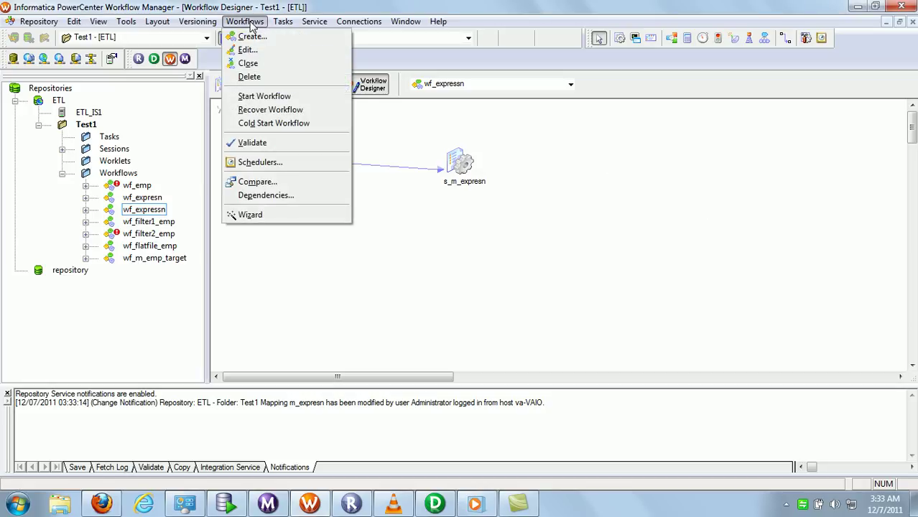
{"action": "mouse_move", "coordinate": [358, 26]}
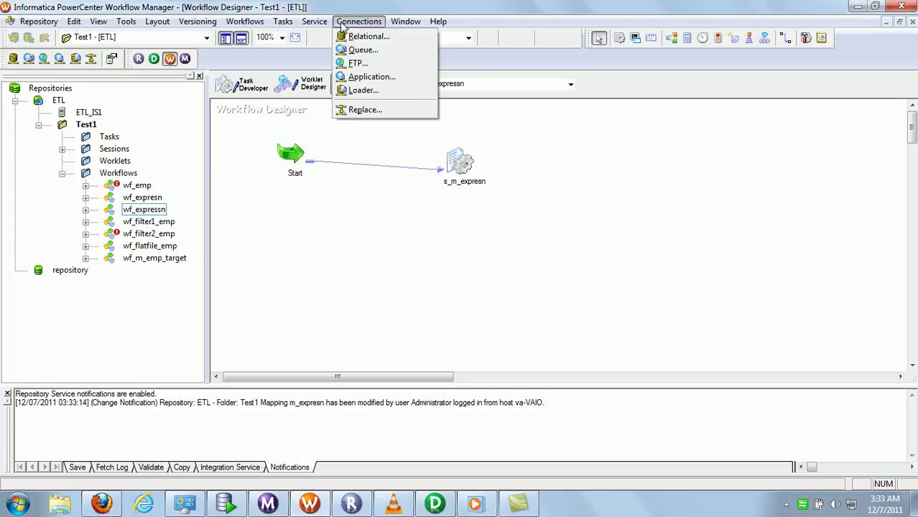
{"action": "left_click", "coordinate": [786, 505]}
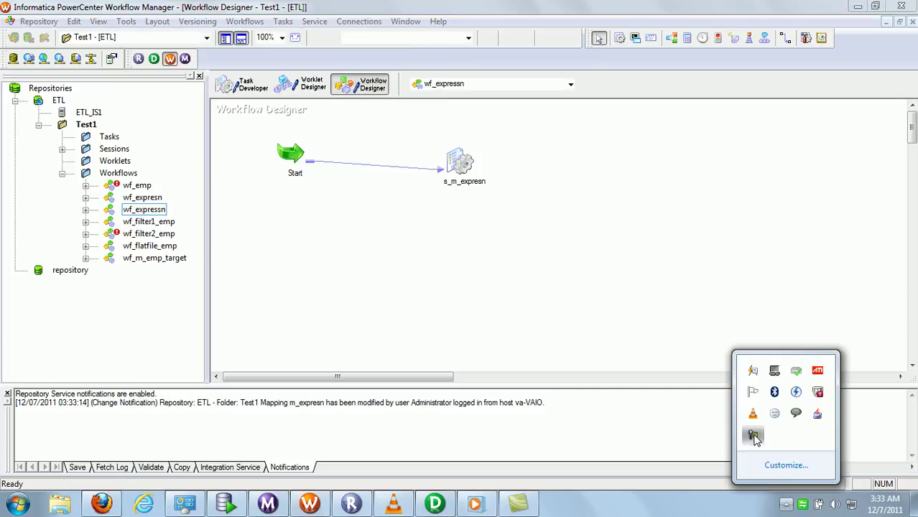
{"action": "left_click", "coordinate": [754, 437]}
{"action": "left_click", "coordinate": [840, 435]}
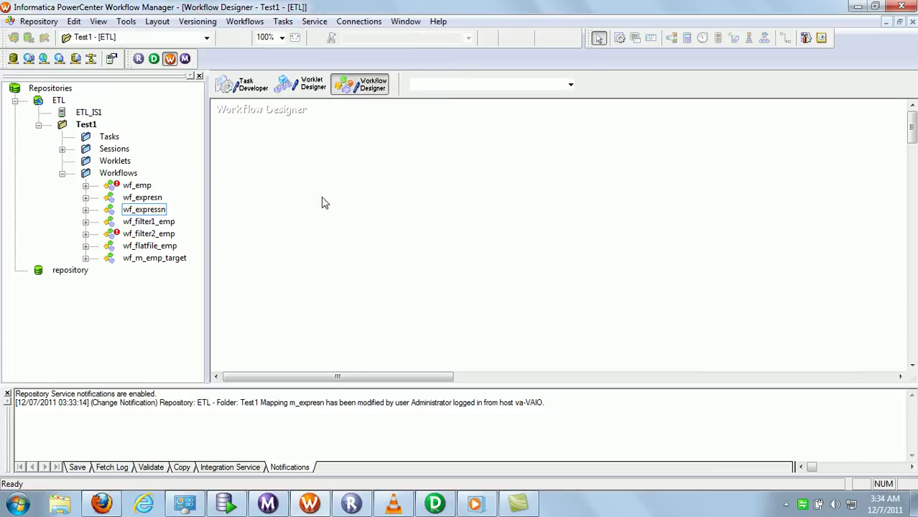
Start a new workflow and name it wf_expression
{"action": "left_click", "coordinate": [245, 22]}
{"action": "left_click", "coordinate": [259, 36]}
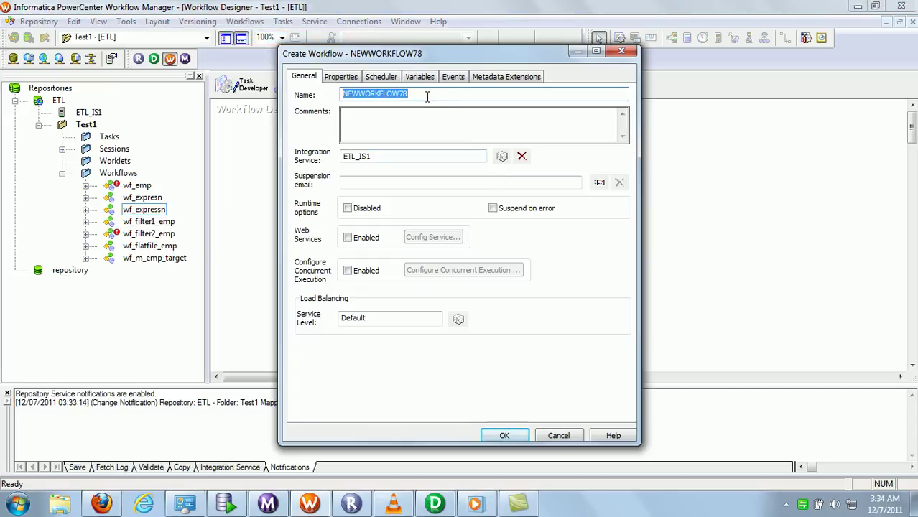
{"action": "type", "text": "wf"}
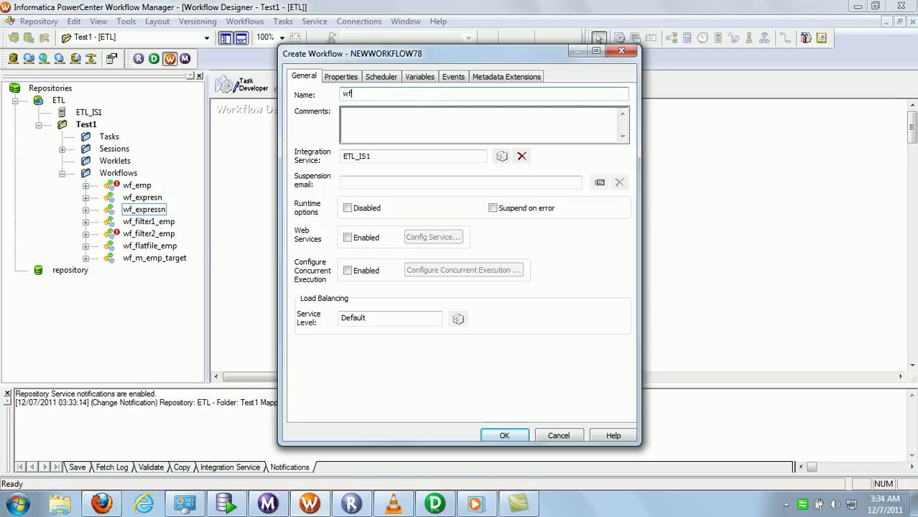
{"action": "type", "text": "_expression"}
Review the workflow's properties, scheduler, variables, events and metadata extensions, and create it with the default settings
{"action": "left_click", "coordinate": [342, 77]}
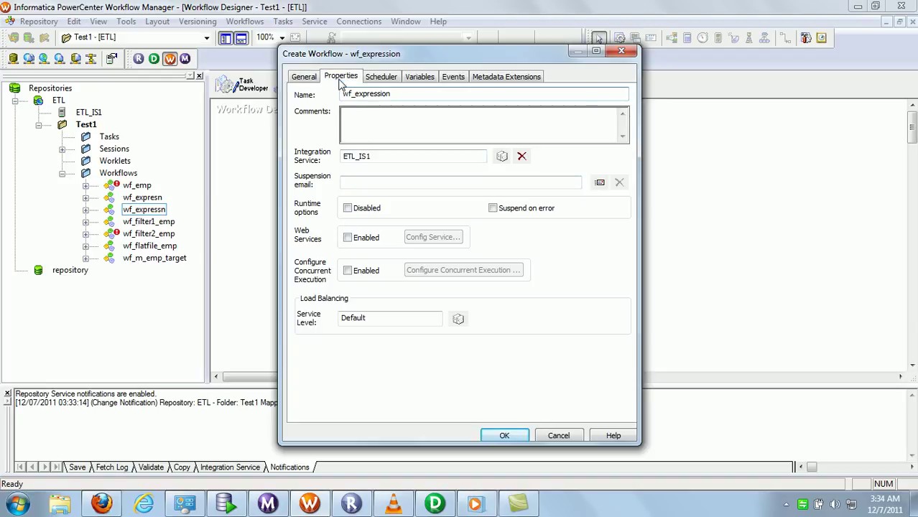
{"action": "left_click", "coordinate": [383, 81]}
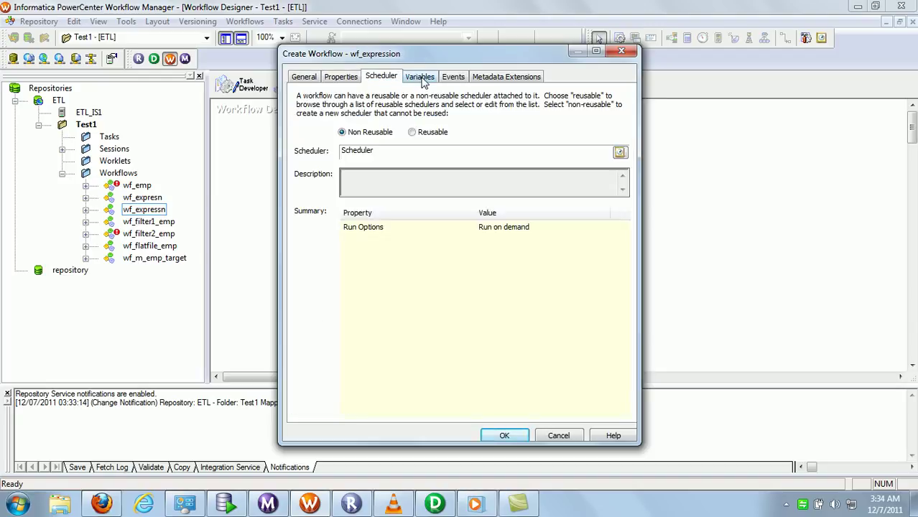
{"action": "left_click", "coordinate": [421, 79]}
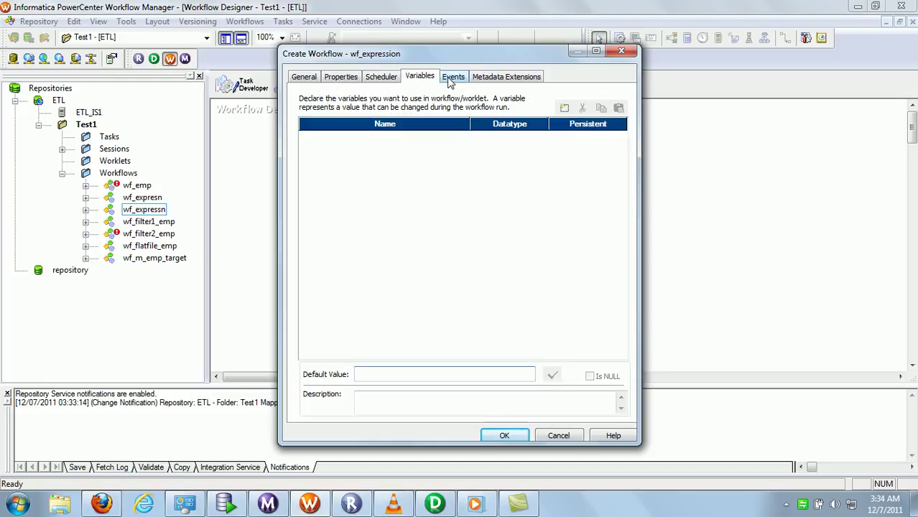
{"action": "left_click", "coordinate": [452, 79]}
{"action": "left_click", "coordinate": [497, 79]}
{"action": "left_click", "coordinate": [304, 76]}
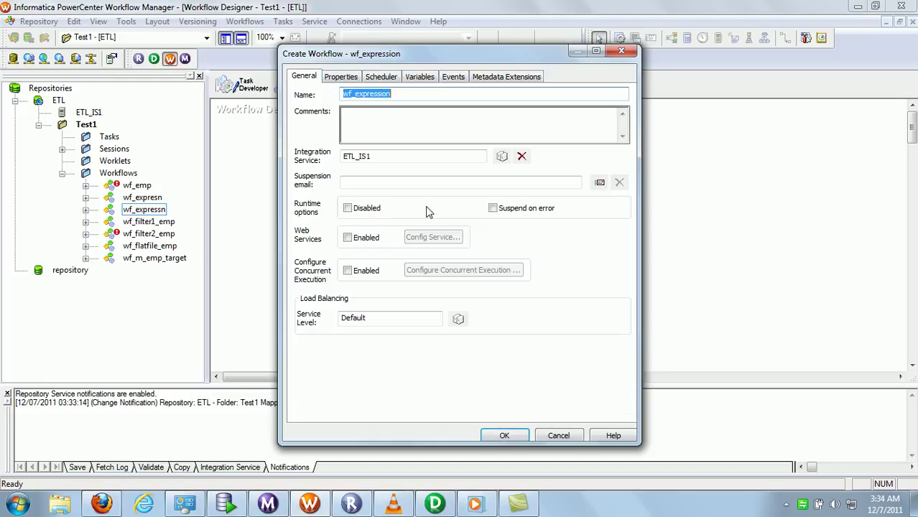
{"action": "left_click", "coordinate": [505, 436]}
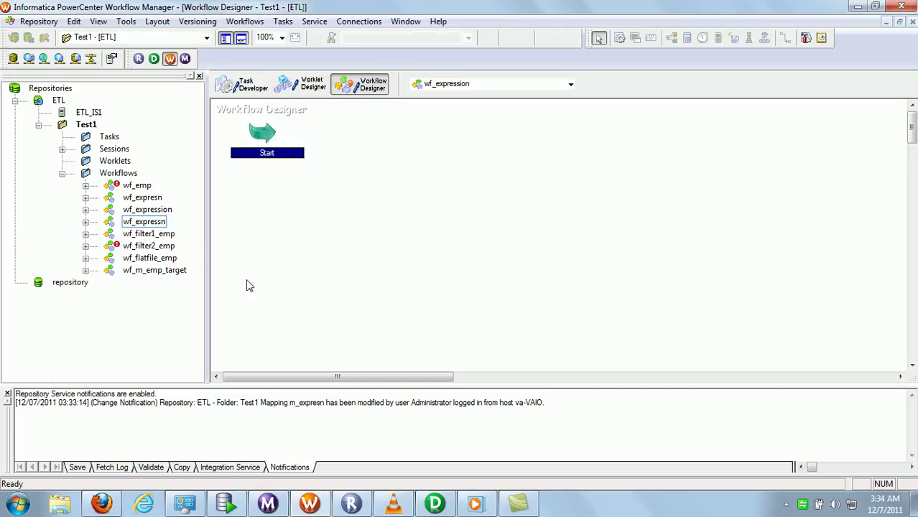
Add a session task to the wf_expression workflow and associate it with the m_expression mapping
{"action": "left_click", "coordinate": [139, 213]}
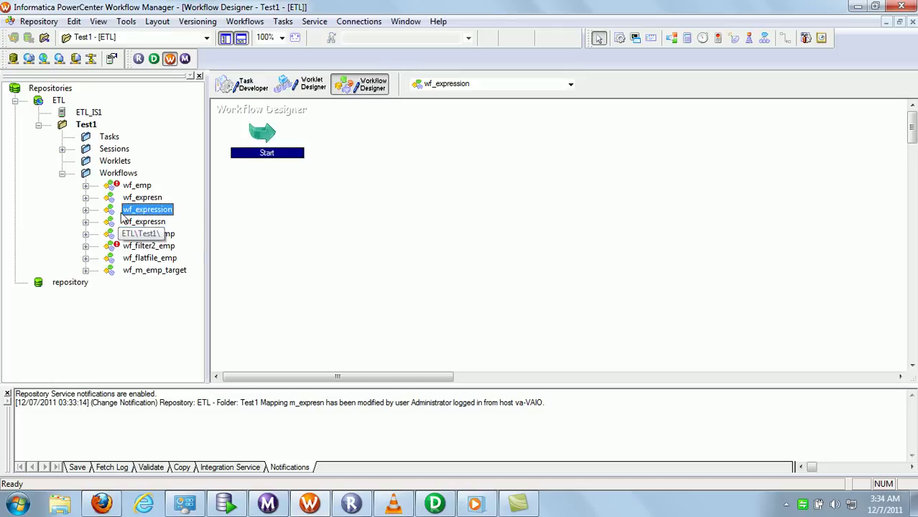
{"action": "left_click", "coordinate": [85, 209]}
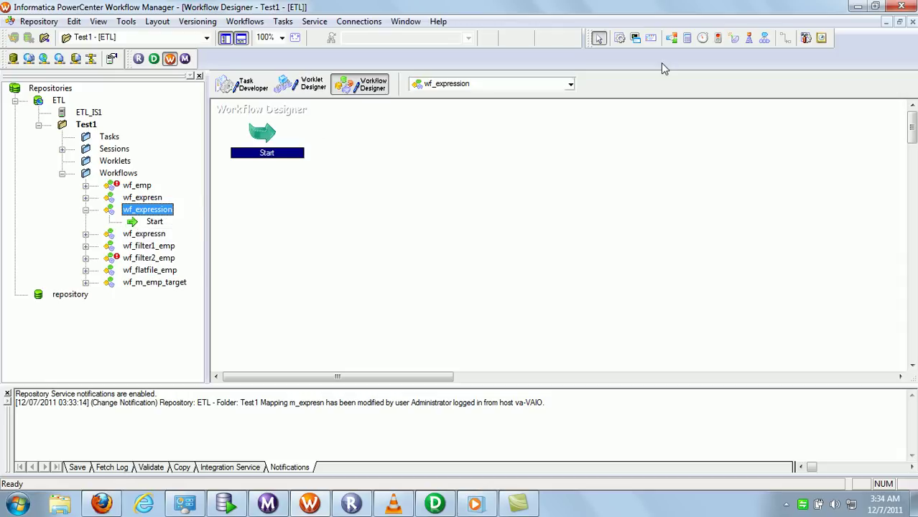
{"action": "left_click", "coordinate": [622, 42]}
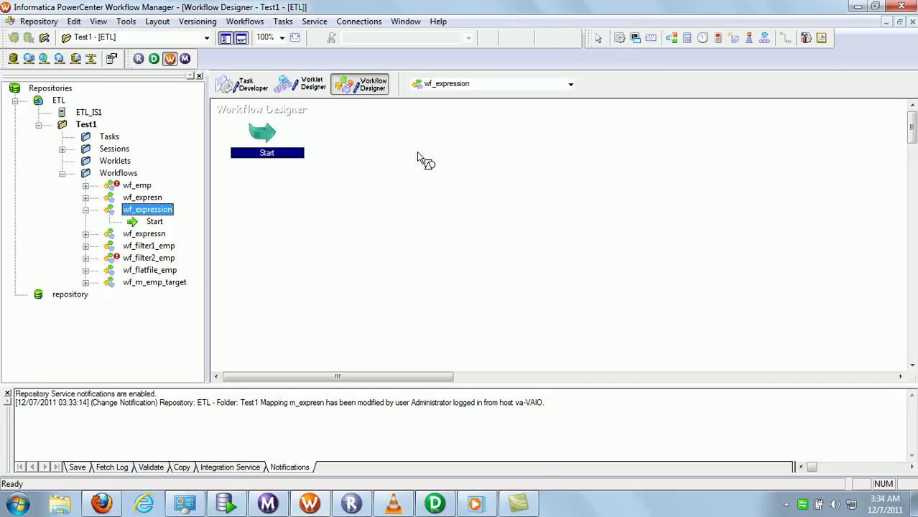
{"action": "left_click", "coordinate": [447, 148]}
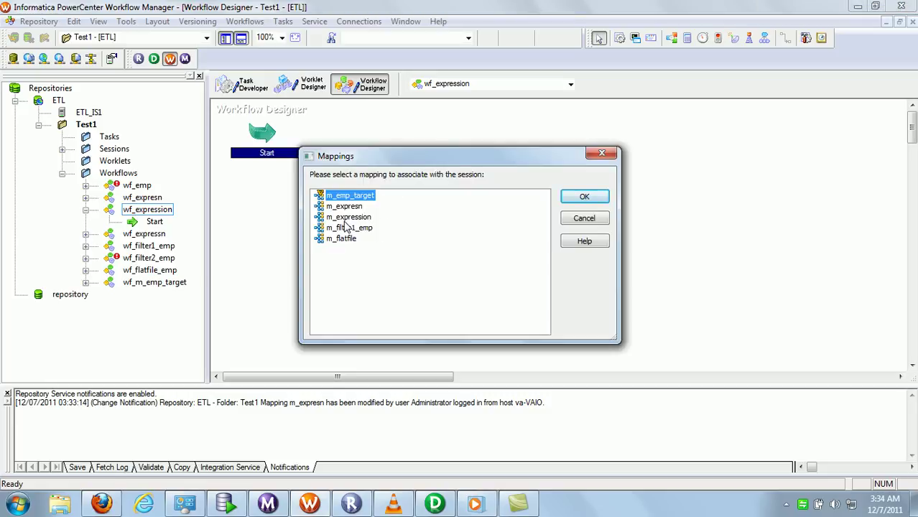
{"action": "left_click", "coordinate": [434, 503]}
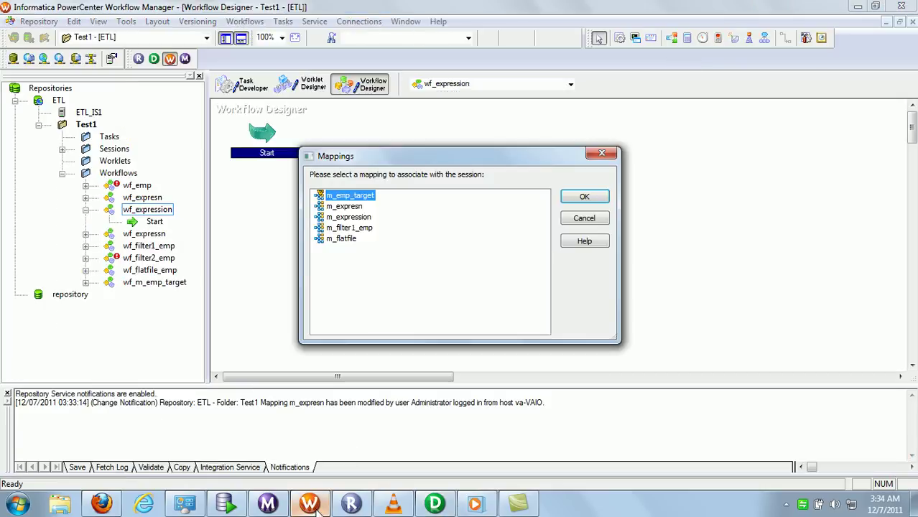
{"action": "left_click", "coordinate": [309, 503]}
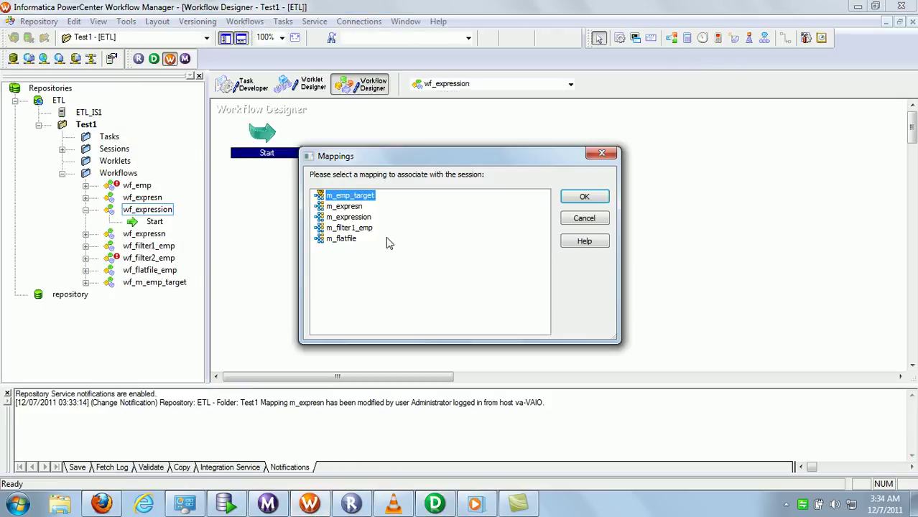
{"action": "left_click", "coordinate": [352, 217]}
{"action": "left_click", "coordinate": [579, 197]}
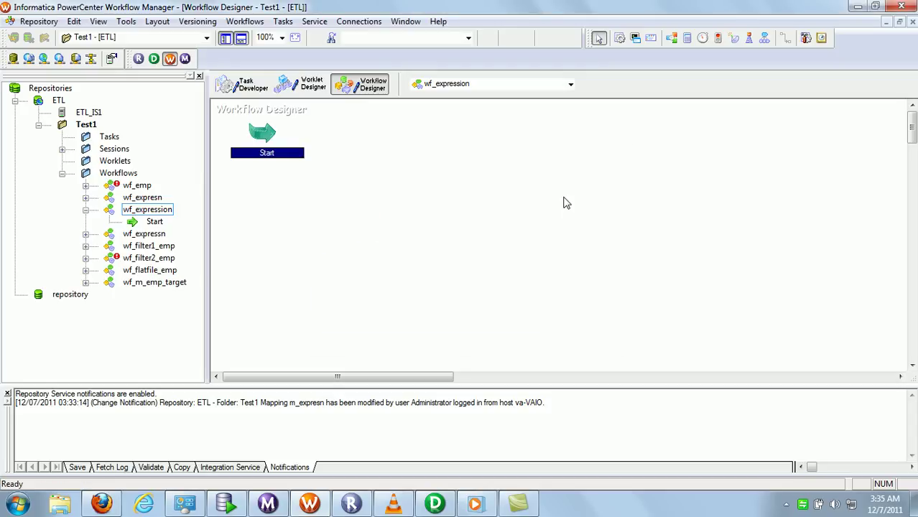
Align the Start task and the s_m_expression session lower in the workspace and link Start to the session
{"action": "left_click_drag", "start_coordinate": [264, 136], "coordinate": [284, 183]}
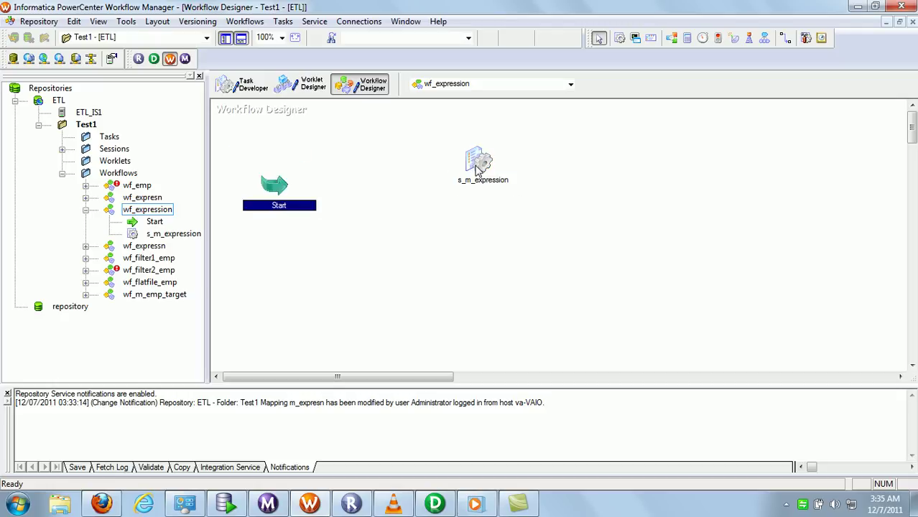
{"action": "left_click_drag", "start_coordinate": [475, 167], "coordinate": [473, 194]}
{"action": "left_click", "coordinate": [391, 244]}
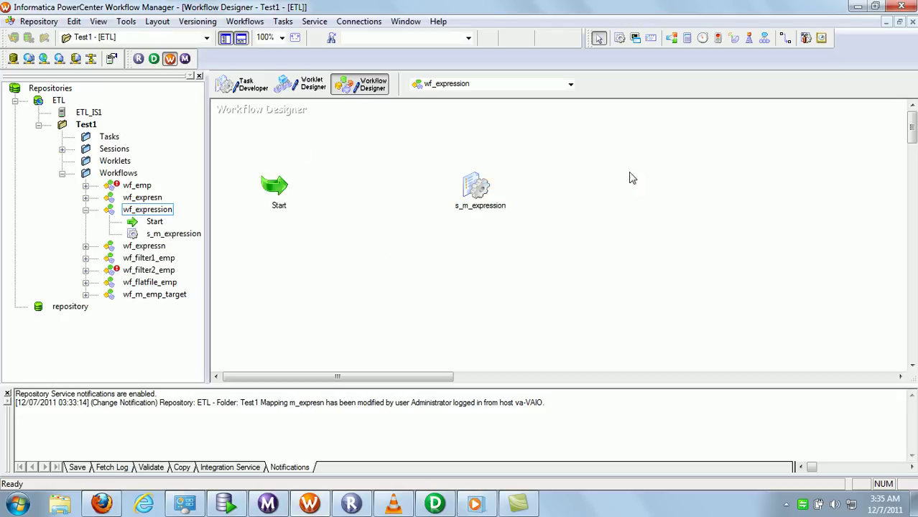
{"action": "left_click", "coordinate": [786, 40]}
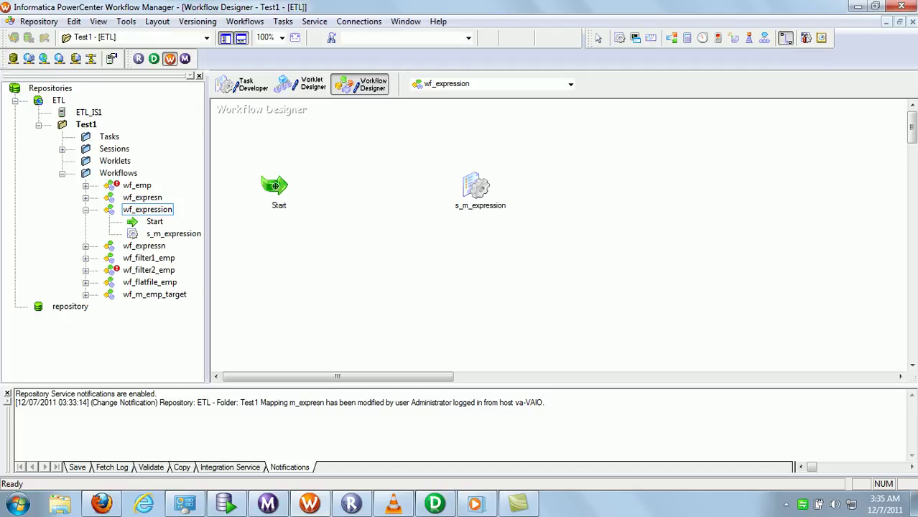
{"action": "left_click_drag", "start_coordinate": [322, 186], "coordinate": [462, 191]}
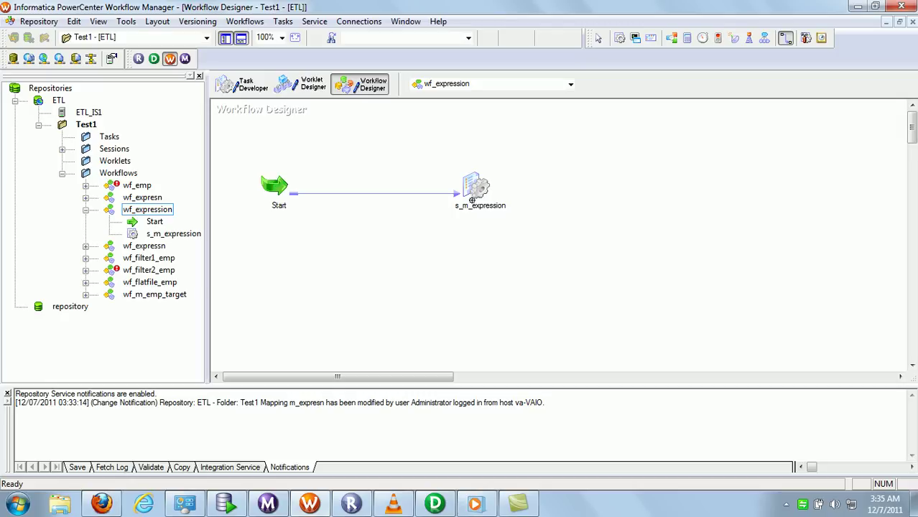
Open s_m_expression for editing, review its general properties and configuration, and set the EMP_TARGET target load type to Normal
{"action": "double_click", "coordinate": [482, 190]}
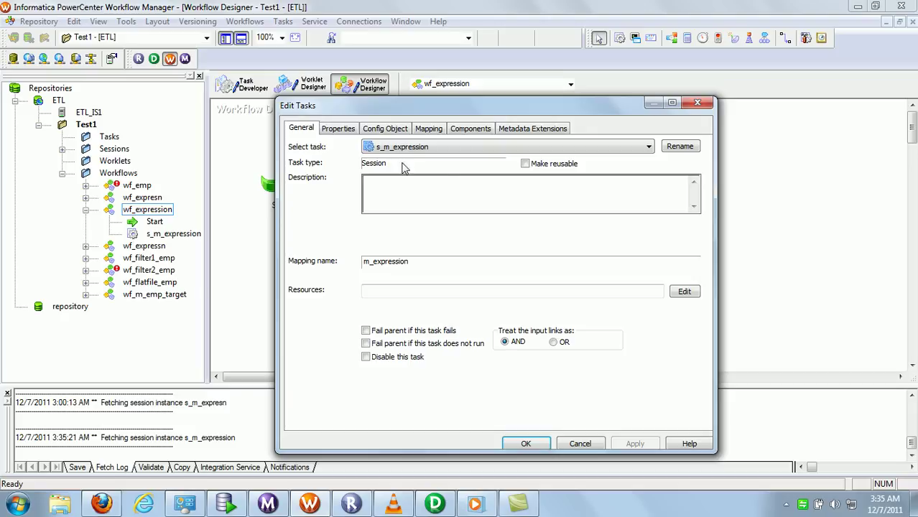
{"action": "left_click", "coordinate": [338, 130]}
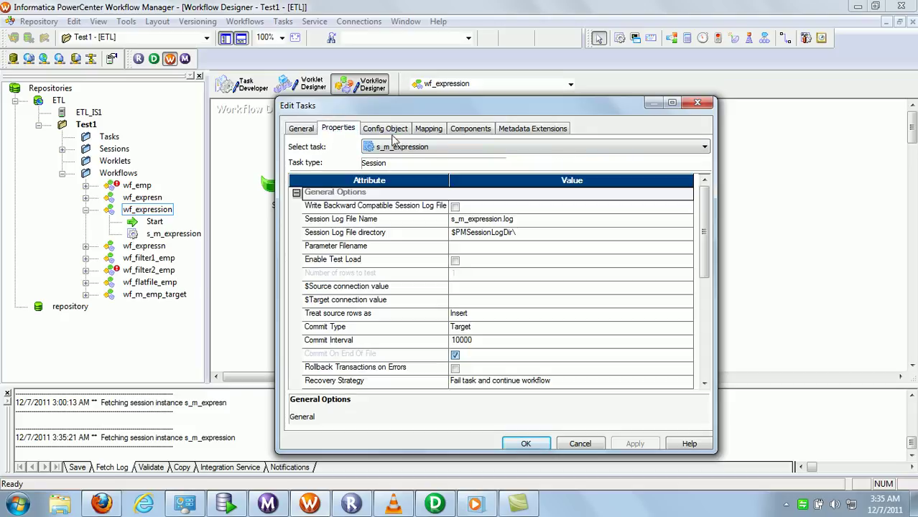
{"action": "left_click", "coordinate": [392, 131]}
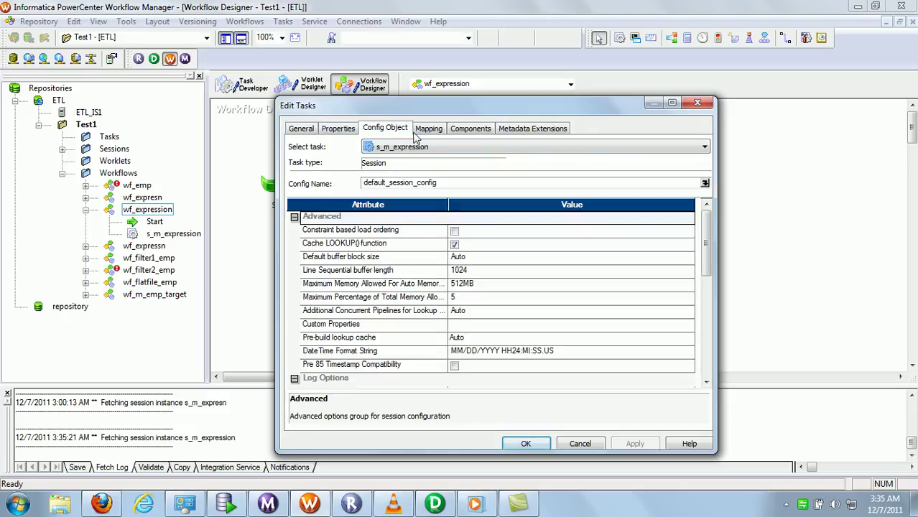
{"action": "left_click_drag", "start_coordinate": [707, 261], "coordinate": [707, 325]}
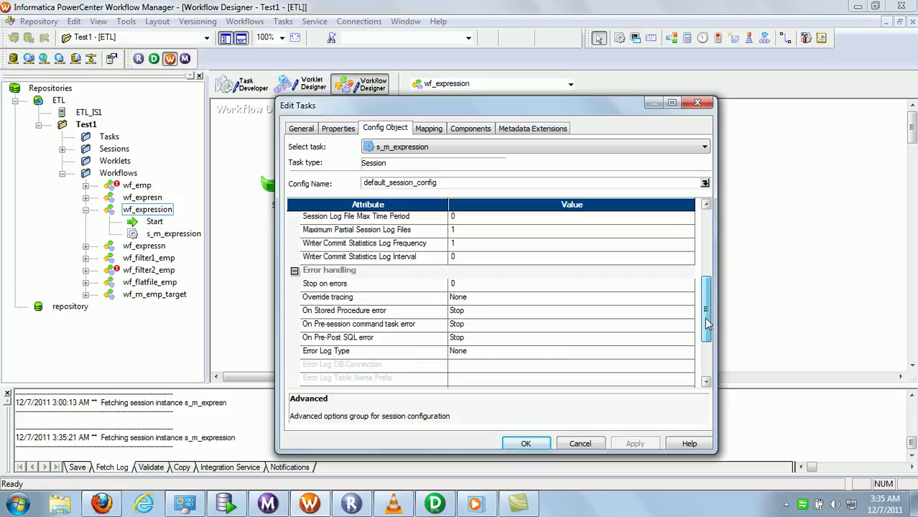
{"action": "left_click", "coordinate": [437, 131]}
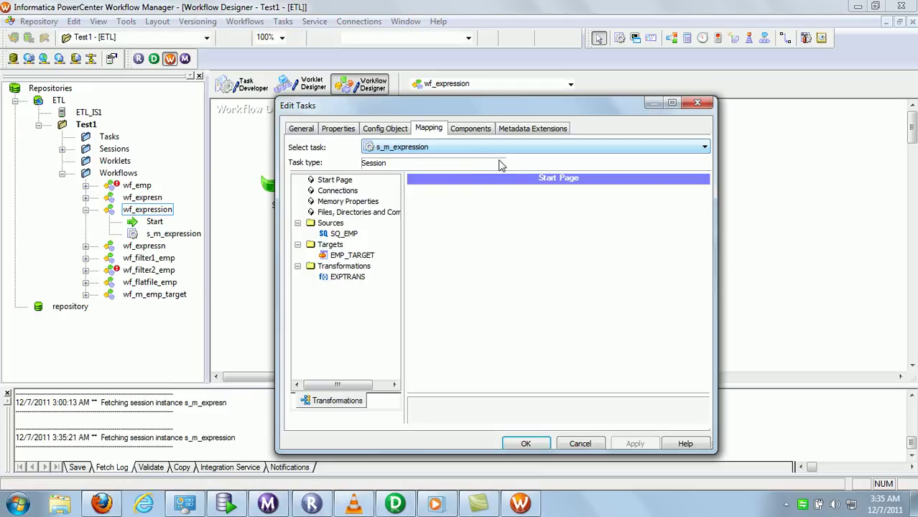
{"action": "left_click", "coordinate": [357, 239]}
{"action": "left_click", "coordinate": [345, 257]}
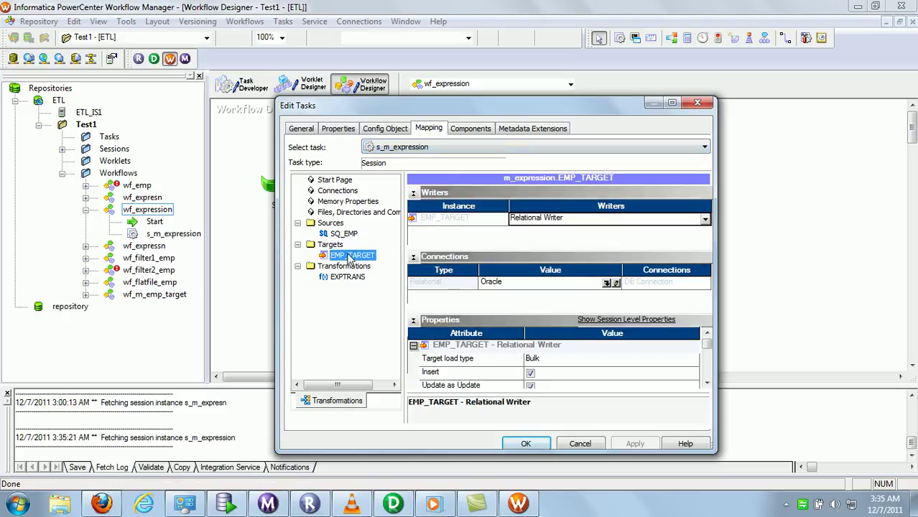
{"action": "left_click", "coordinate": [558, 366]}
{"action": "left_click", "coordinate": [558, 366]}
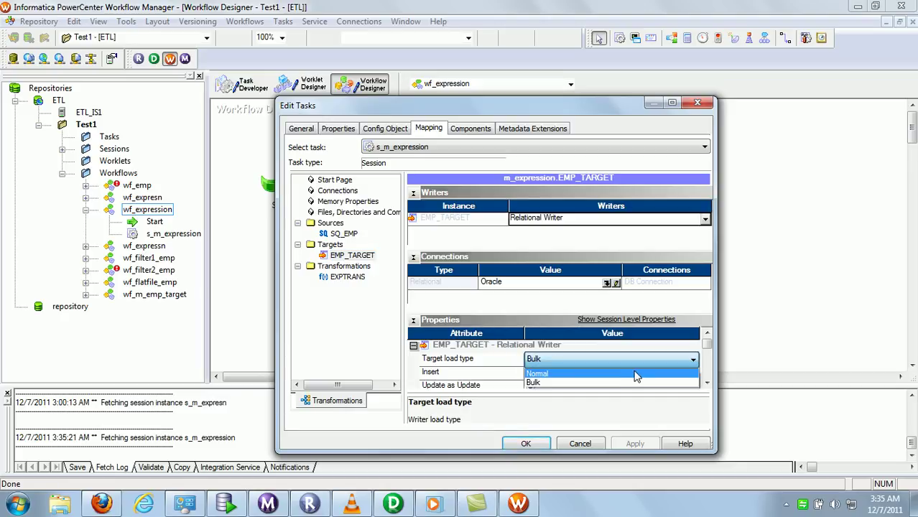
{"action": "left_click", "coordinate": [555, 374]}
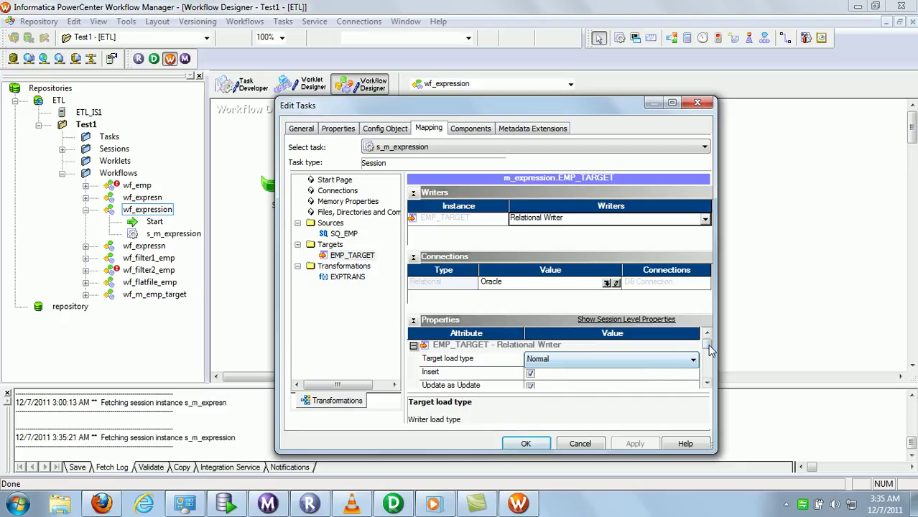
{"action": "left_click_drag", "start_coordinate": [709, 350], "coordinate": [709, 374]}
Check the SQ_EMP source properties, accept the session settings and save the workflow to the repository
{"action": "left_click", "coordinate": [343, 233]}
{"action": "left_click_drag", "start_coordinate": [707, 345], "coordinate": [706, 383]}
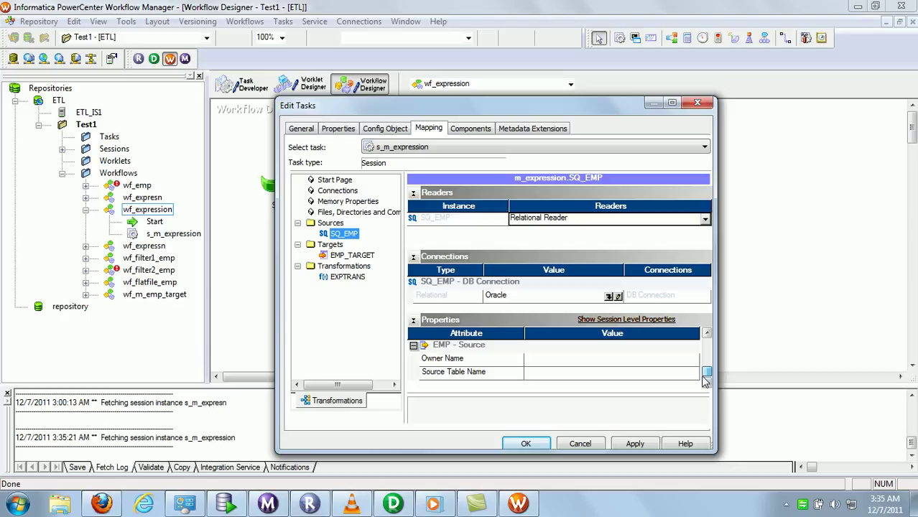
{"action": "left_click", "coordinate": [636, 444]}
{"action": "left_click", "coordinate": [526, 444]}
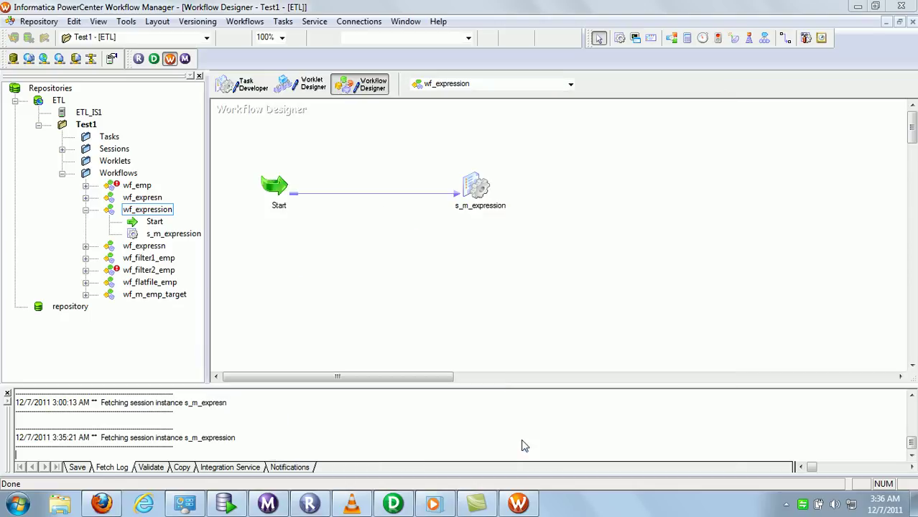
{"action": "left_click", "coordinate": [39, 21]}
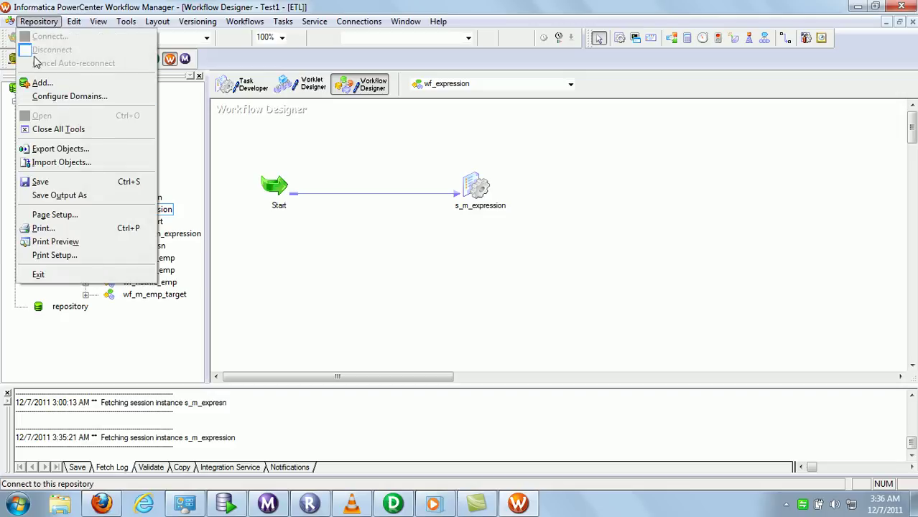
{"action": "left_click", "coordinate": [65, 182]}
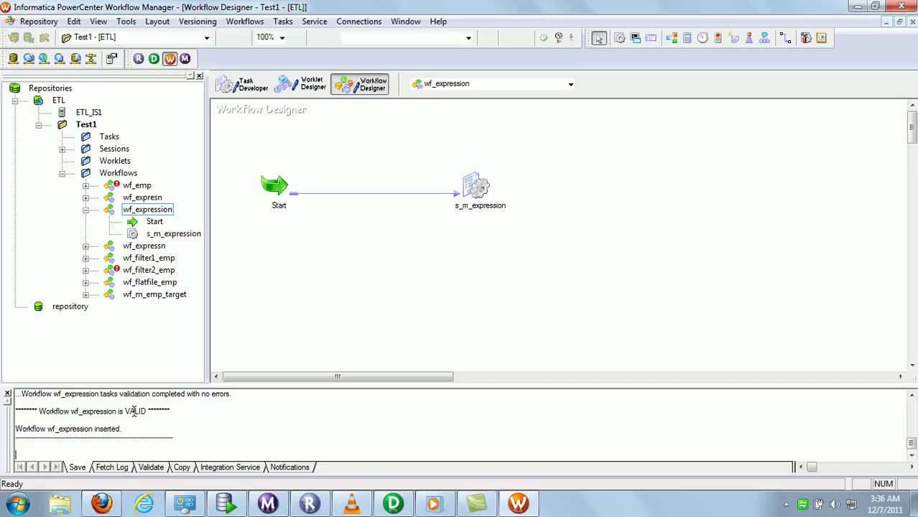
Collapse the wf_expressn runs in Workflow Monitor, and start the wf_expression workflow from its Start task in Workflow Manager
{"action": "left_click", "coordinate": [267, 504]}
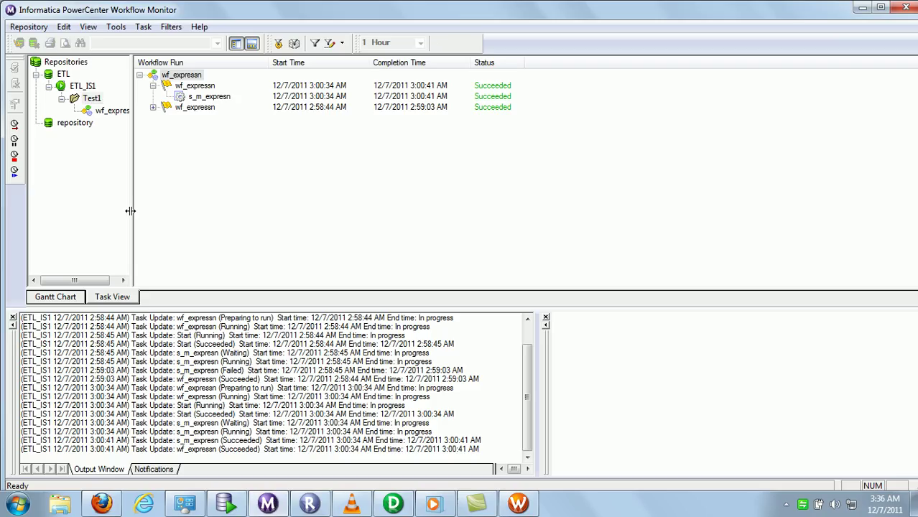
{"action": "left_click", "coordinate": [140, 76]}
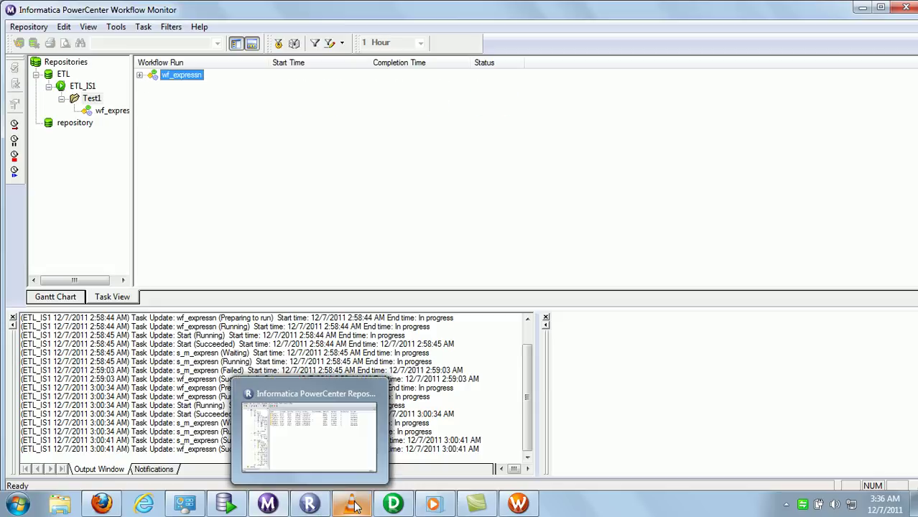
{"action": "left_click", "coordinate": [517, 504]}
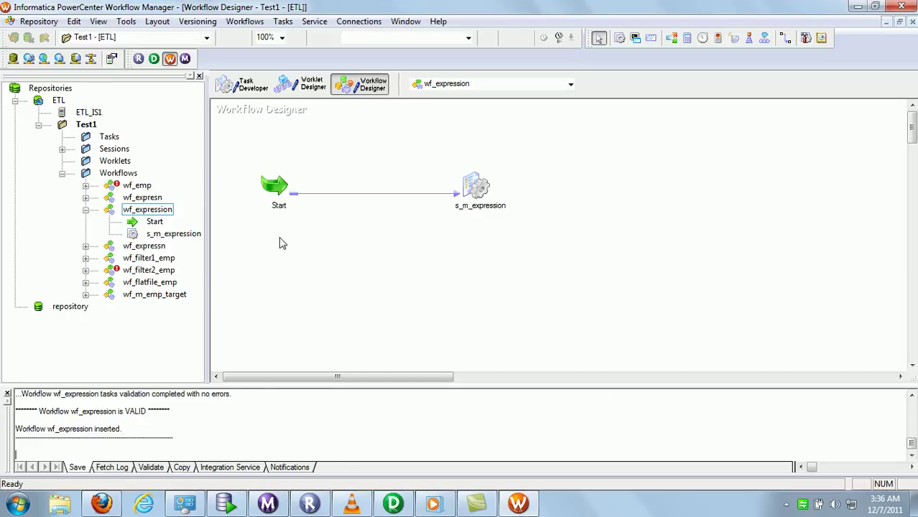
{"action": "left_click", "coordinate": [267, 504]}
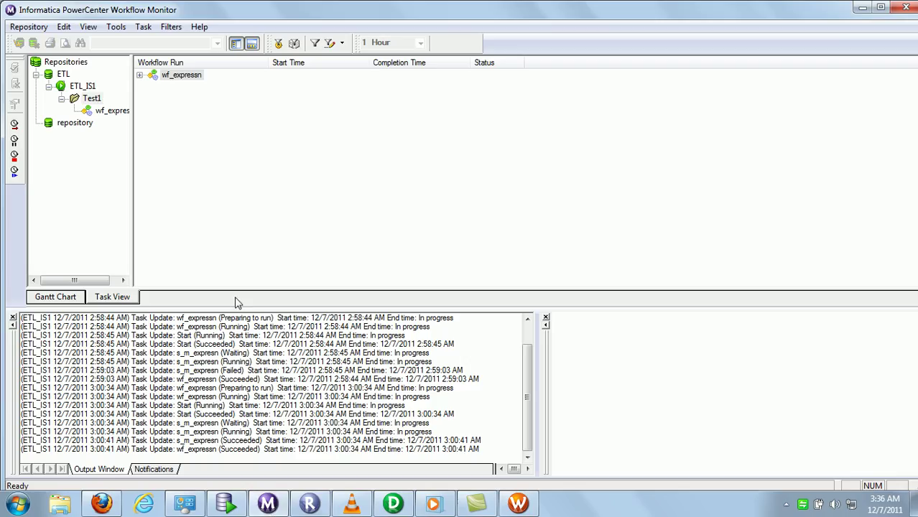
{"action": "left_click", "coordinate": [267, 505]}
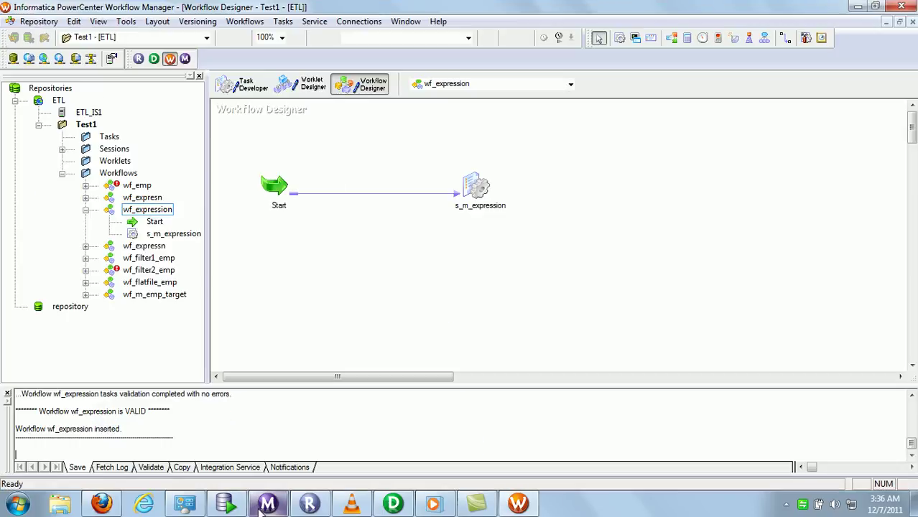
{"action": "right_click", "coordinate": [276, 188]}
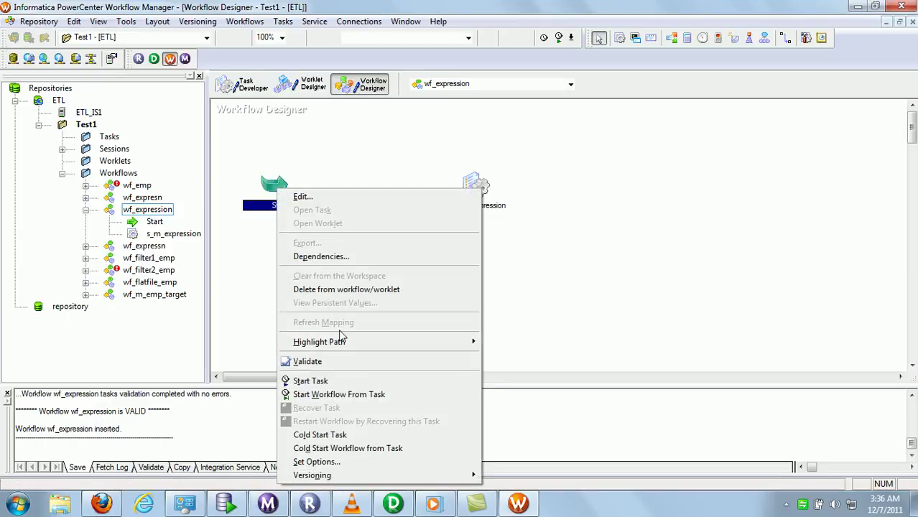
{"action": "left_click", "coordinate": [364, 401]}
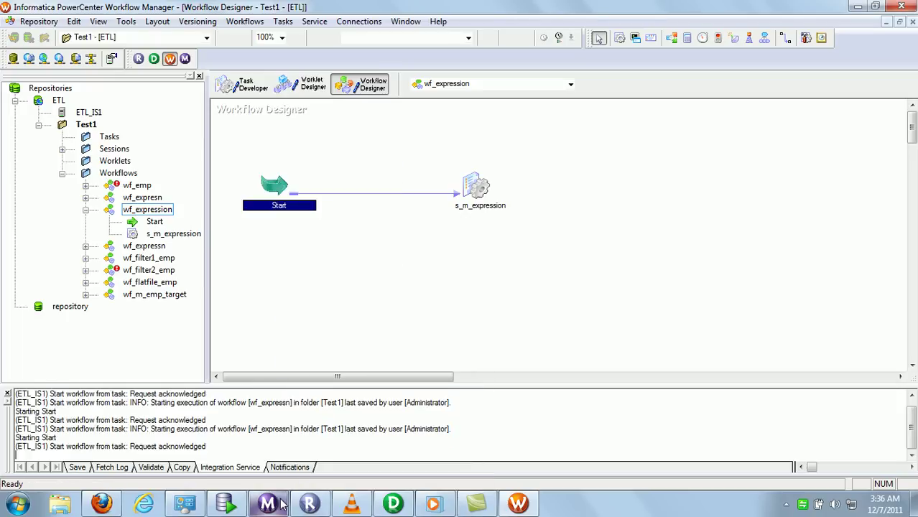
Check the wf_expression run status in Workflow Monitor's task and Gantt chart views, and return to Workflow Manager
{"action": "left_click", "coordinate": [281, 505]}
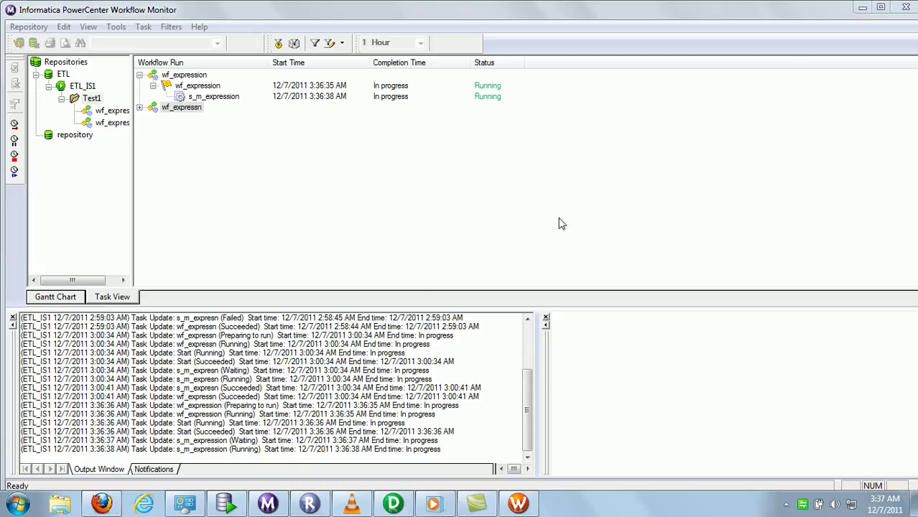
{"action": "left_click", "coordinate": [355, 355]}
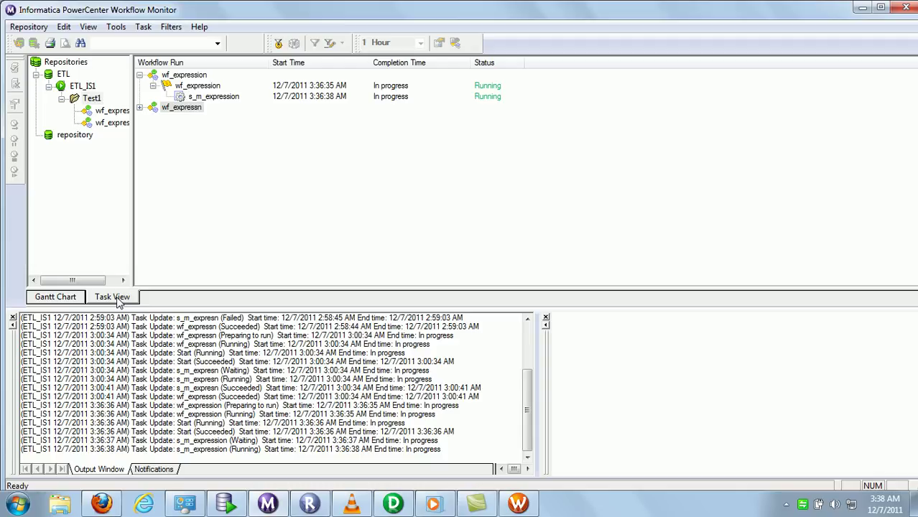
{"action": "left_click", "coordinate": [65, 300]}
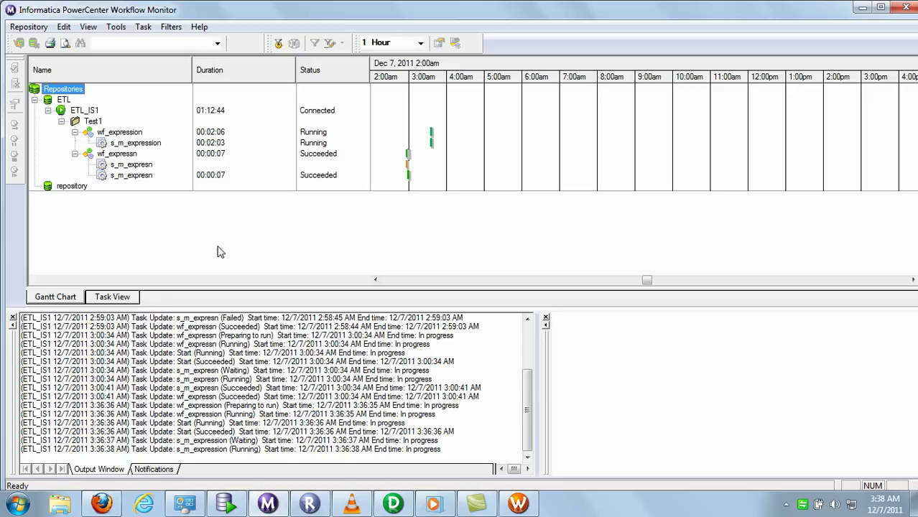
{"action": "left_click", "coordinate": [113, 298]}
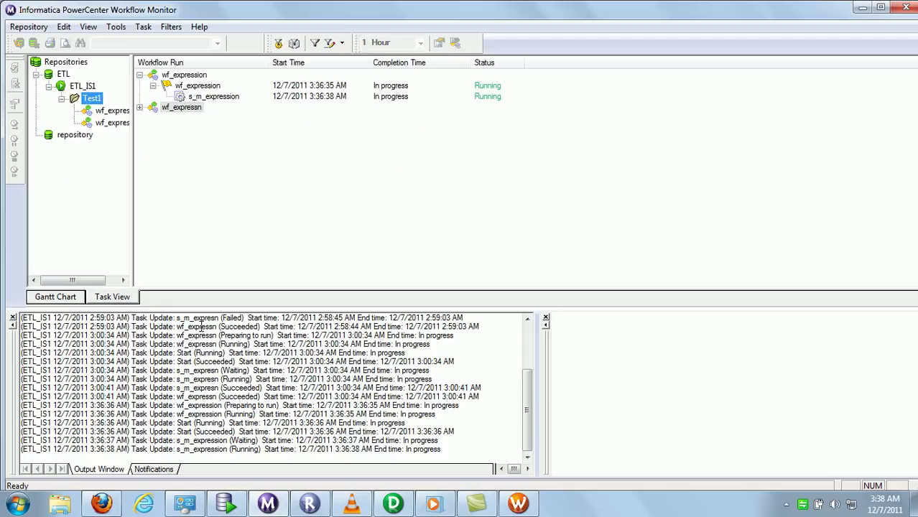
{"action": "left_click", "coordinate": [267, 506]}
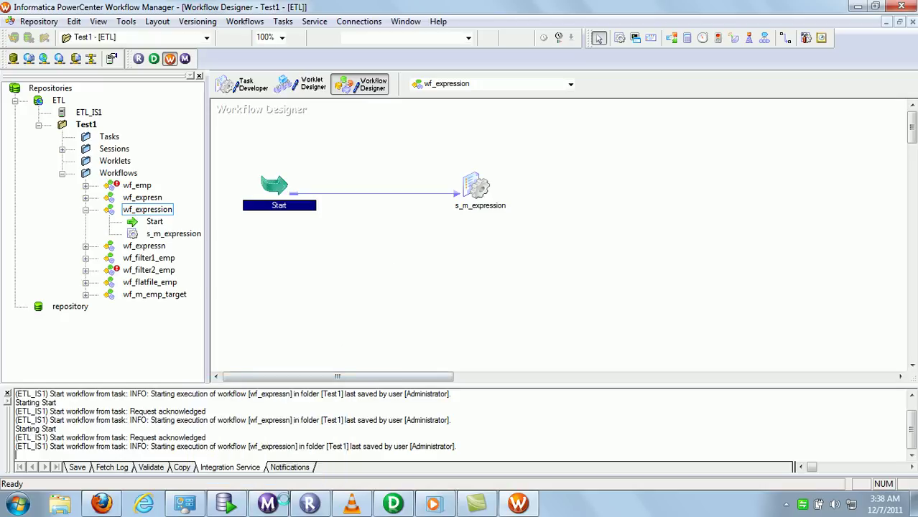
Monitor the wf_expression run until completion in Workflow Monitor, looking at the existing emp_target query result in SQL Developer while waiting
{"action": "left_click", "coordinate": [276, 505]}
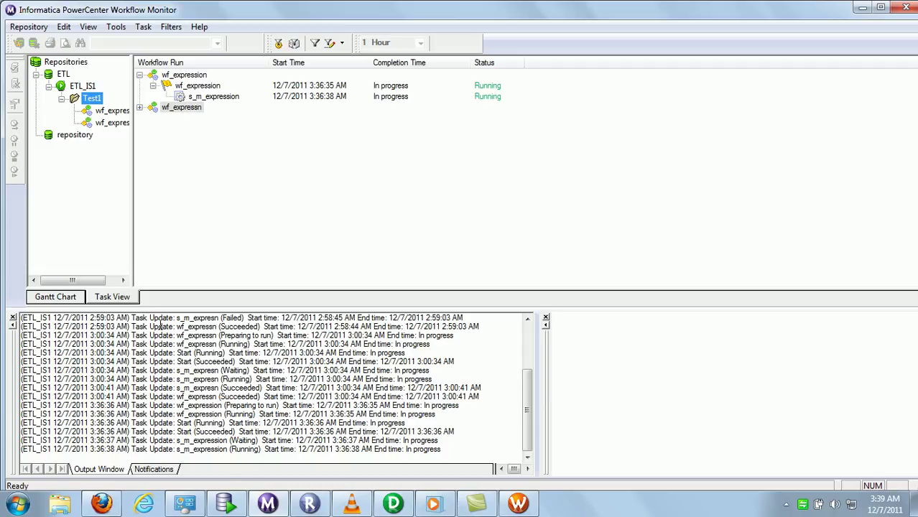
{"action": "left_click", "coordinate": [226, 505]}
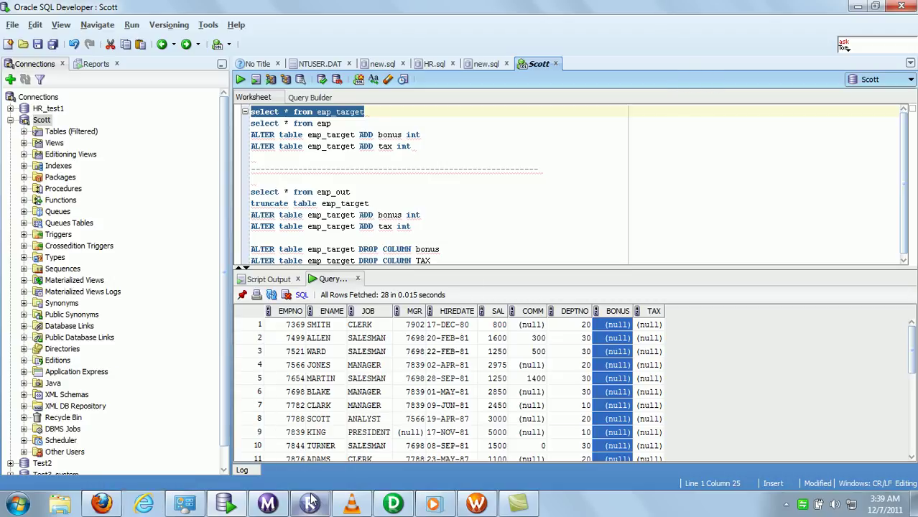
{"action": "left_click", "coordinate": [267, 505]}
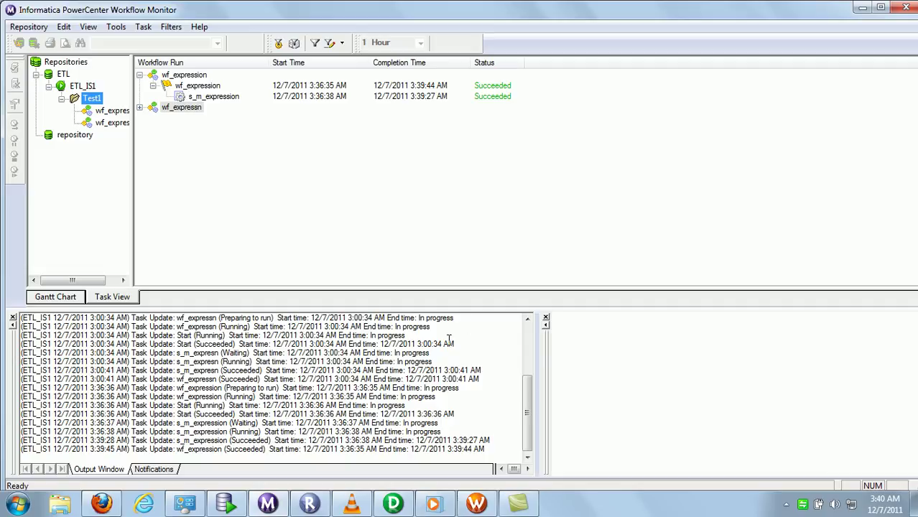
Switch to SQL Developer and rerun the query select * from emp_target in the Scott worksheet to refresh the target rows
{"action": "left_click", "coordinate": [225, 503]}
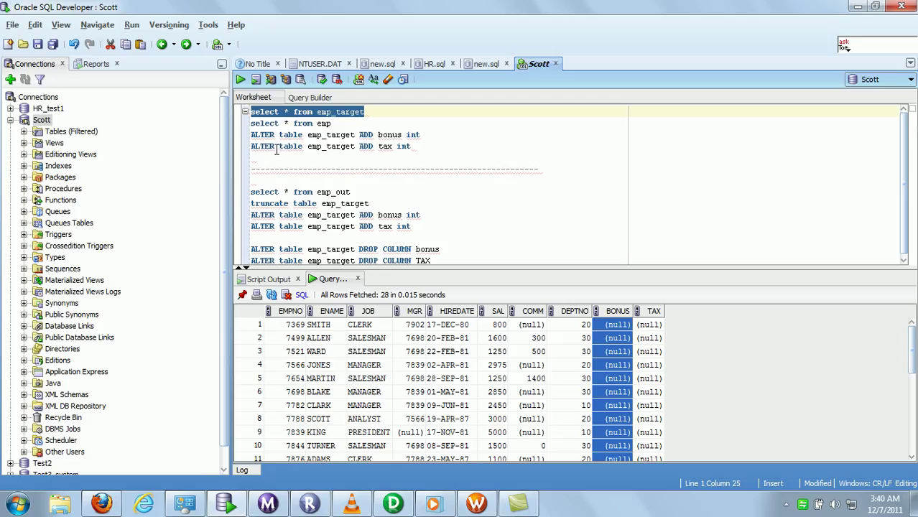
{"action": "left_click", "coordinate": [241, 80]}
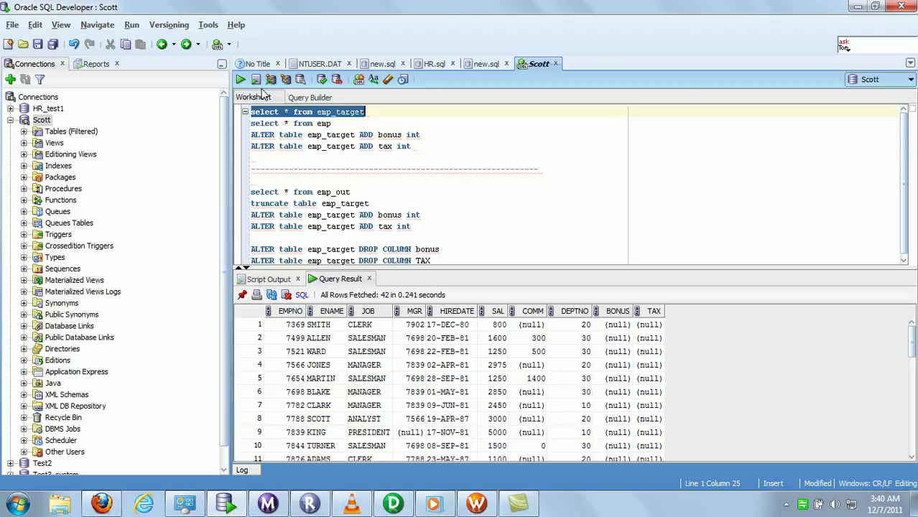
{"action": "left_click", "coordinate": [240, 79]}
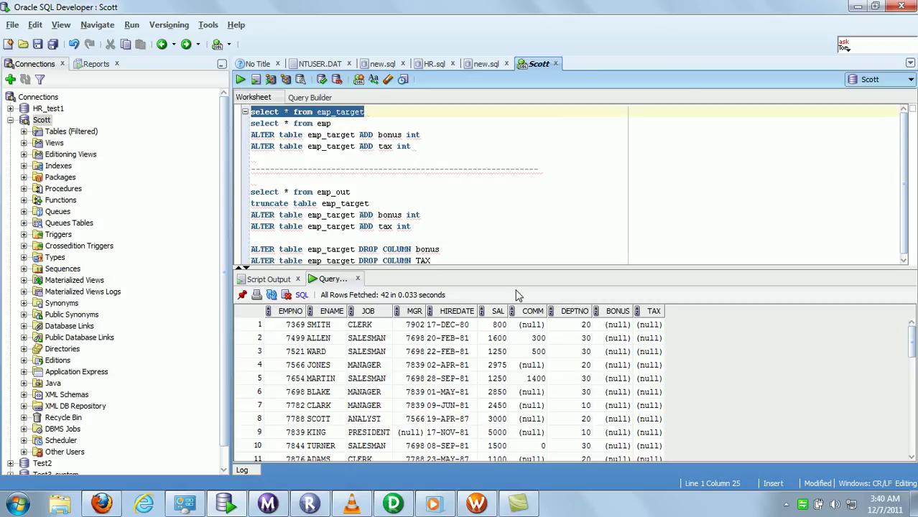
{"action": "left_click", "coordinate": [421, 180]}
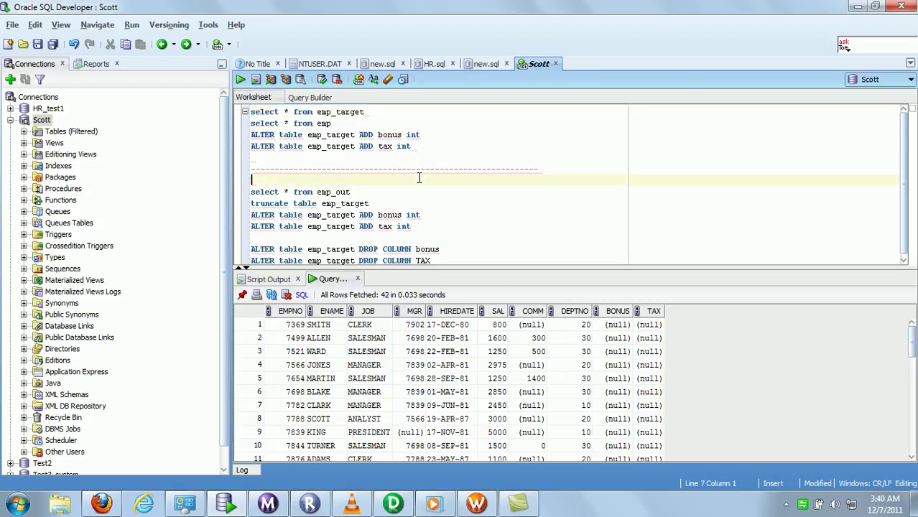
{"action": "left_click", "coordinate": [786, 504]}
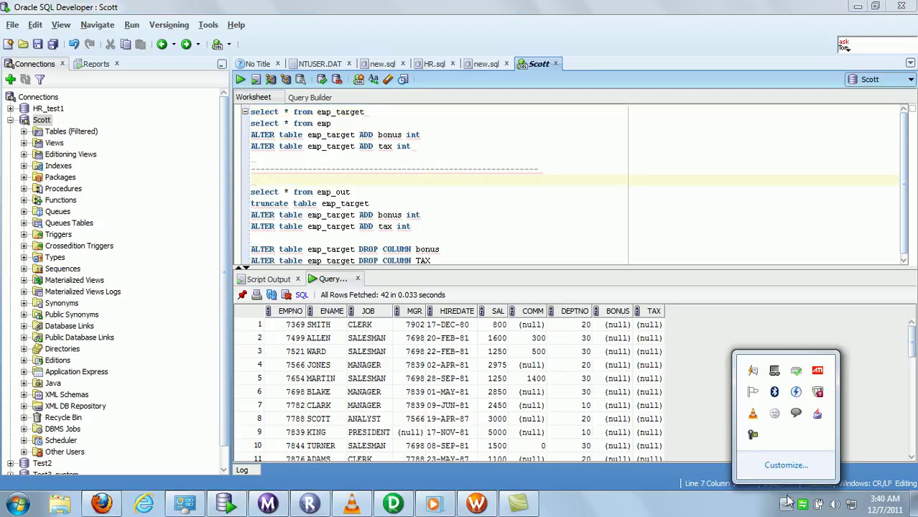
{"action": "left_click", "coordinate": [753, 435]}
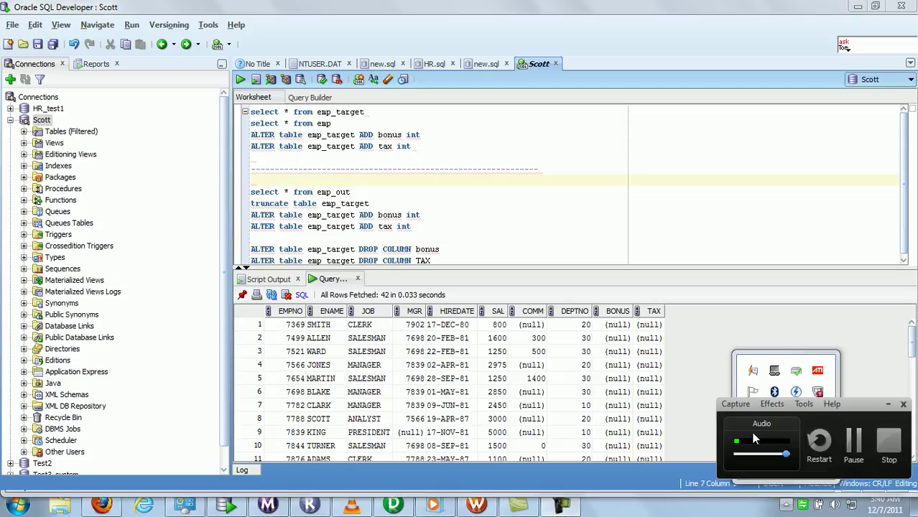
{"action": "left_click", "coordinate": [853, 447]}
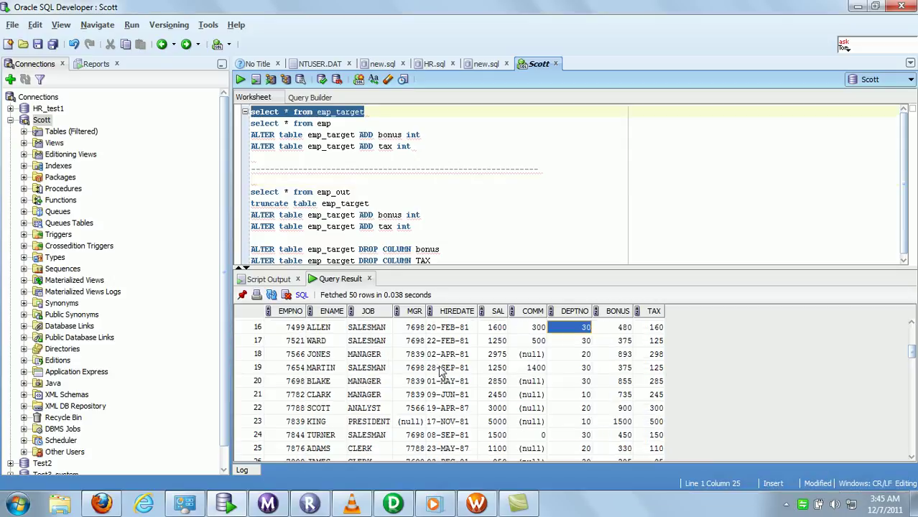
Examine the BONUS and TAX values in the emp_target query result, comparing rows from row 16 through row 28
{"action": "left_click", "coordinate": [622, 329]}
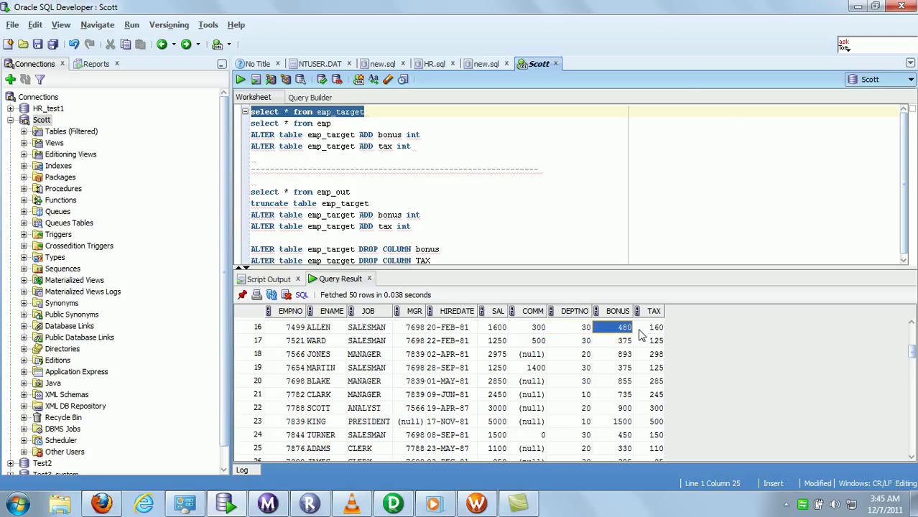
{"action": "left_click", "coordinate": [654, 329]}
{"action": "left_click", "coordinate": [624, 330]}
{"action": "left_click", "coordinate": [657, 332]}
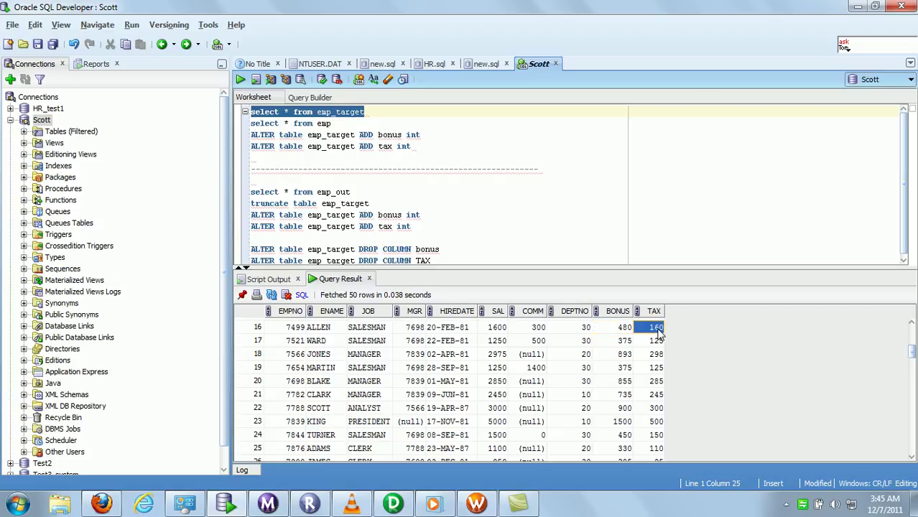
{"action": "left_click", "coordinate": [622, 343]}
{"action": "left_click", "coordinate": [333, 343]}
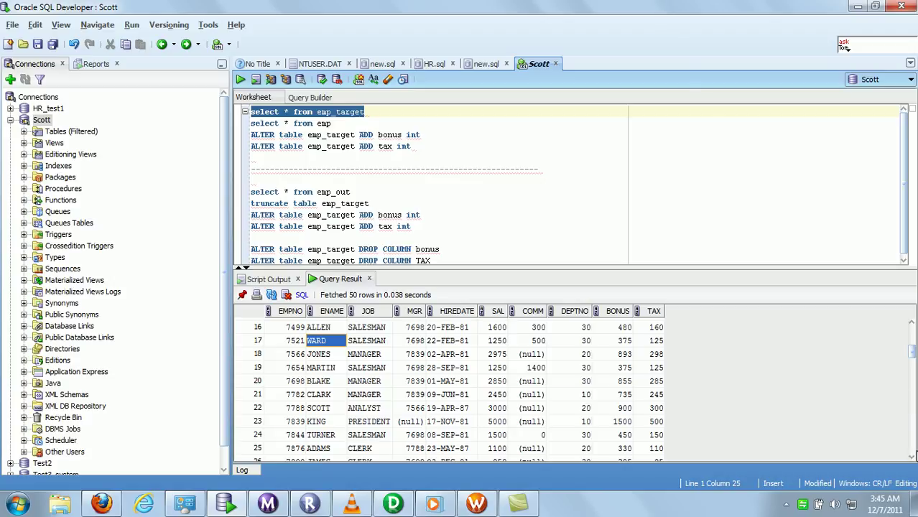
{"action": "left_click", "coordinate": [913, 459]}
{"action": "left_click", "coordinate": [913, 460]}
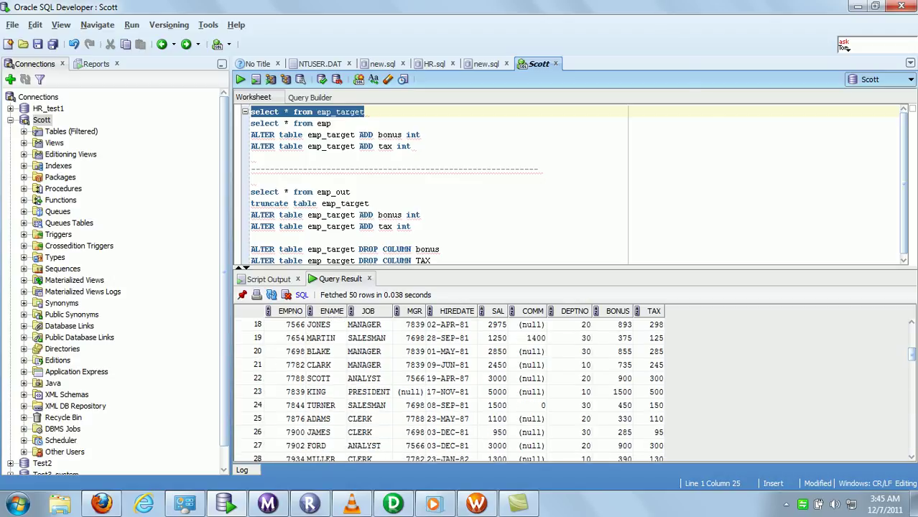
{"action": "left_click", "coordinate": [912, 325]}
{"action": "left_click", "coordinate": [913, 325]}
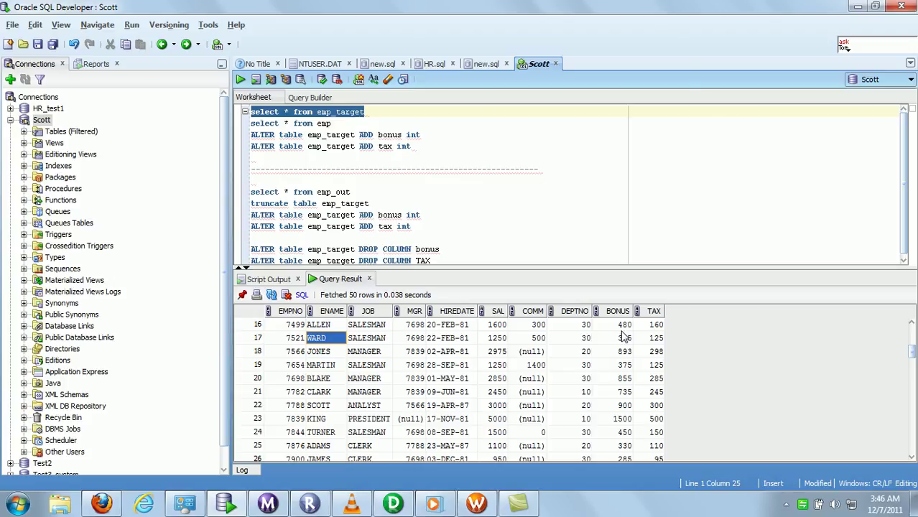
{"action": "mouse_move", "coordinate": [438, 507]}
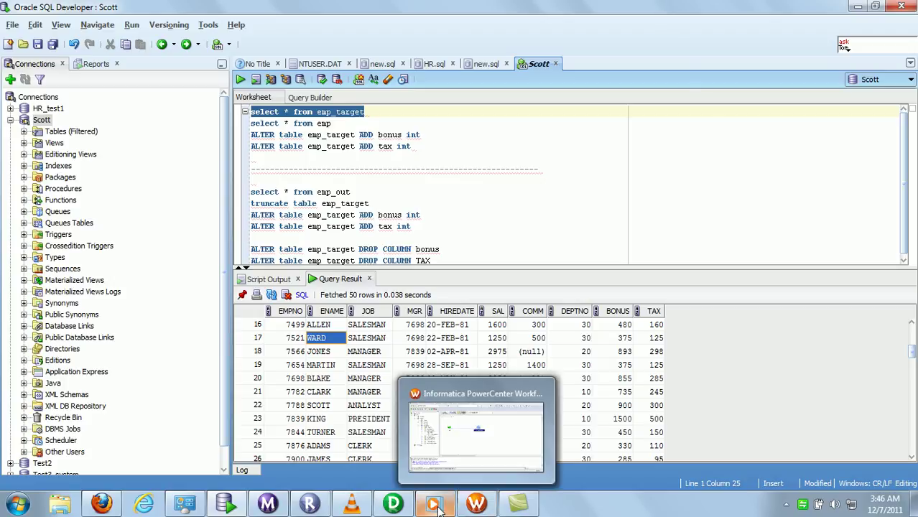
{"action": "left_click", "coordinate": [786, 504]}
{"action": "left_click", "coordinate": [753, 435]}
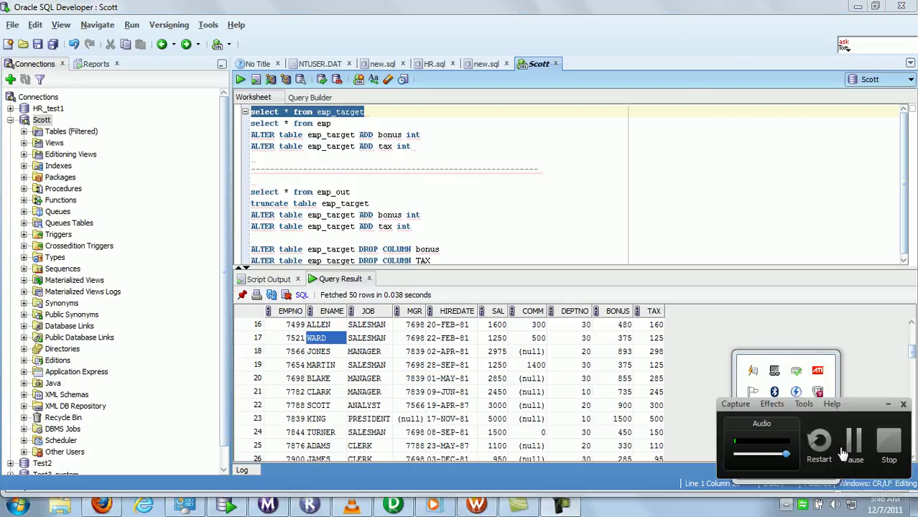